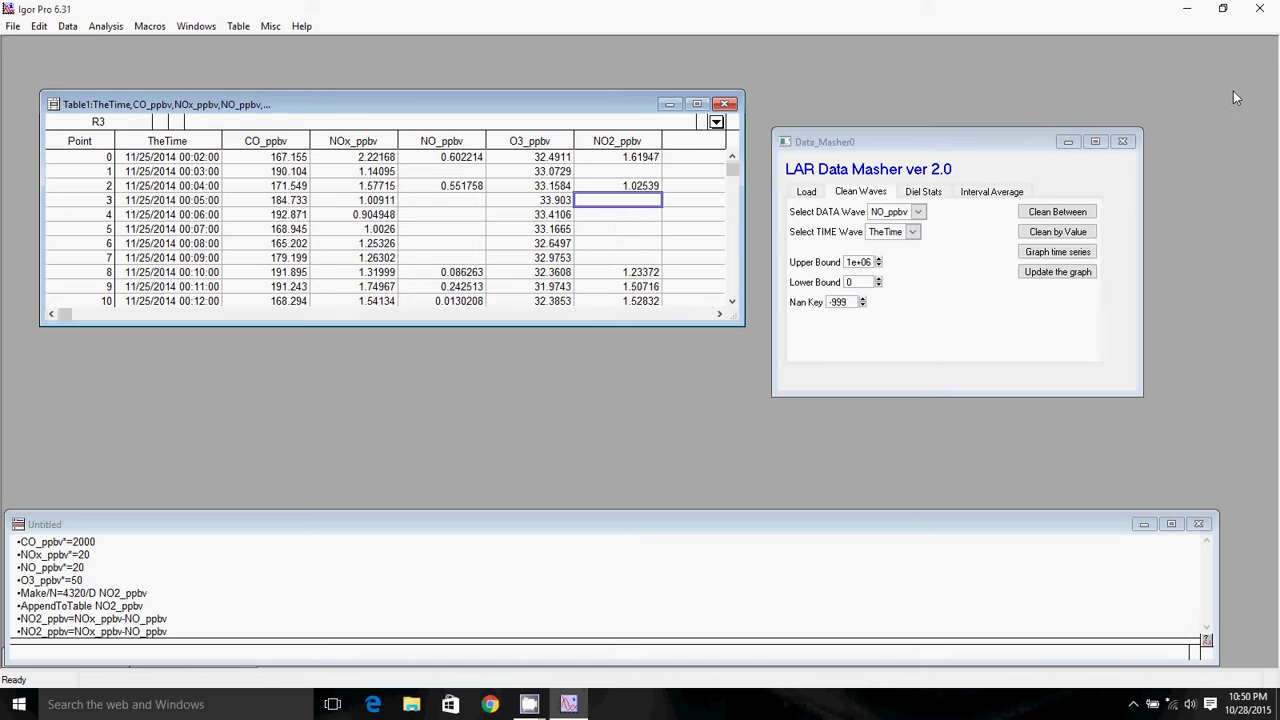
# Drag the LAR Data Masher panel slightly up and right, away from the data table.
pyautogui.moveTo(867, 144); pyautogui.dragTo(880, 108)
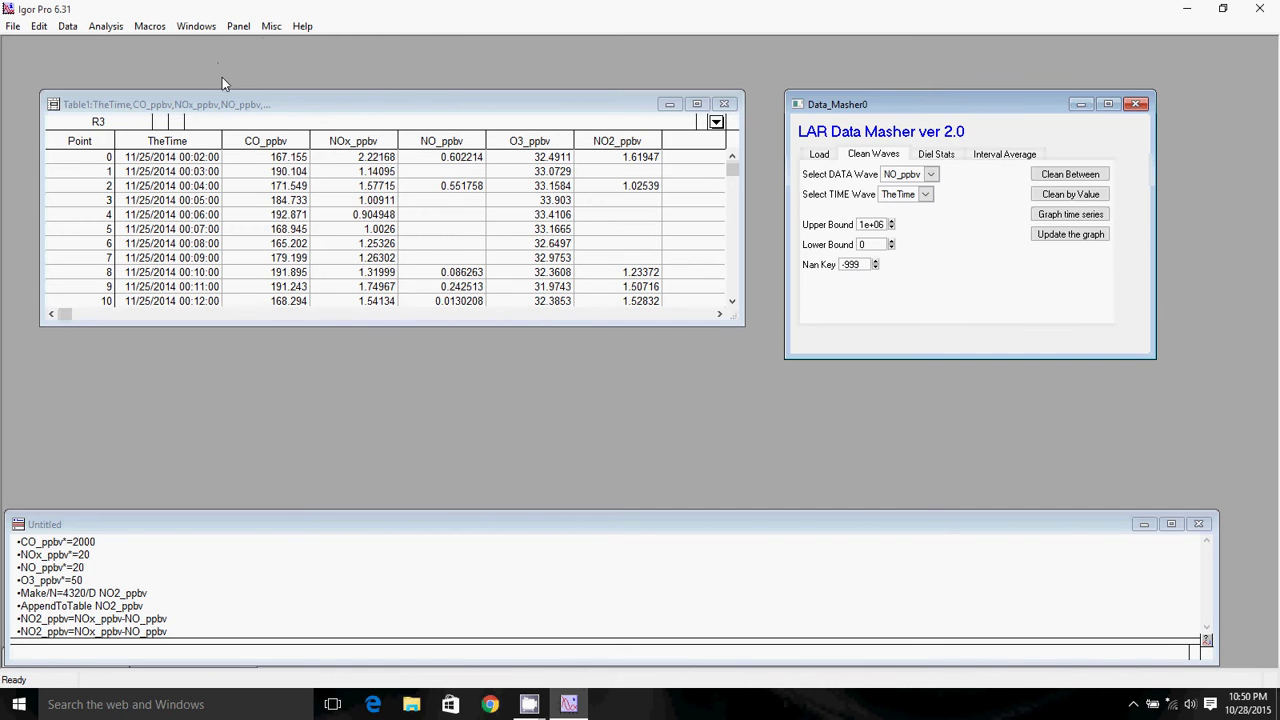
# Create a new graph with TheTime as X and CO_ppbv as Y, then reposition its window.
pyautogui.click(196, 26)
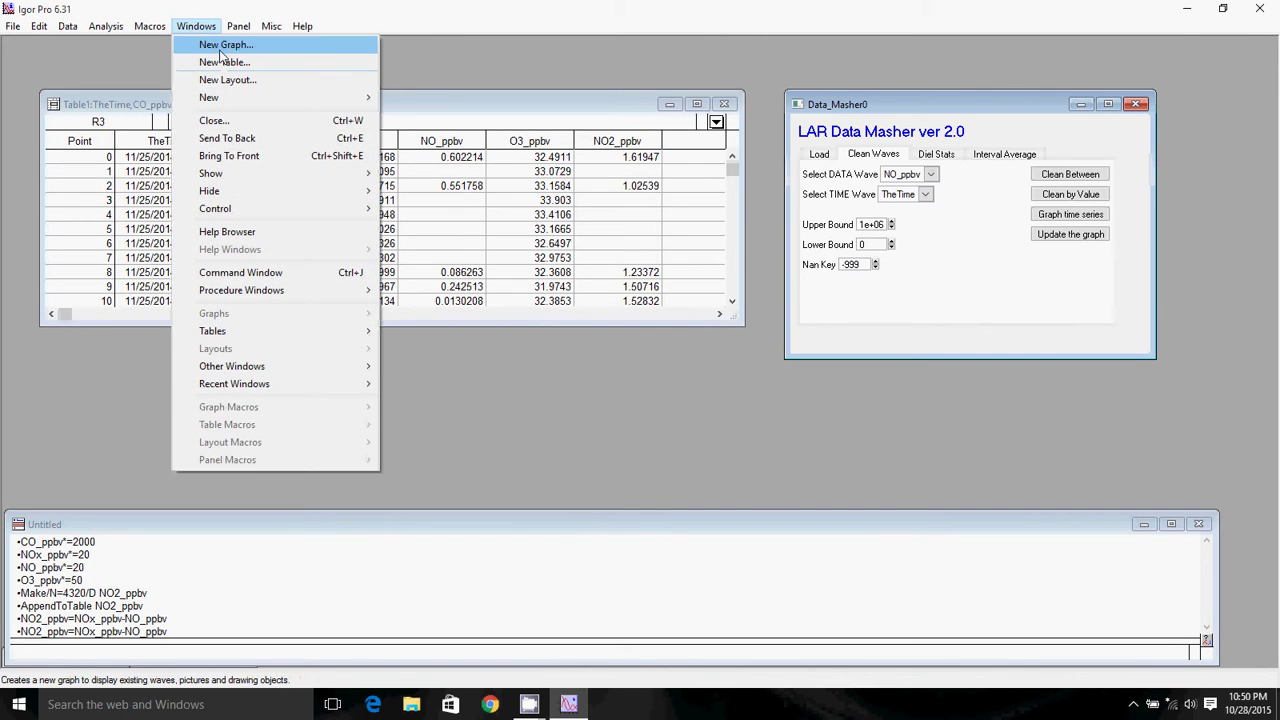
pyautogui.click(224, 50)
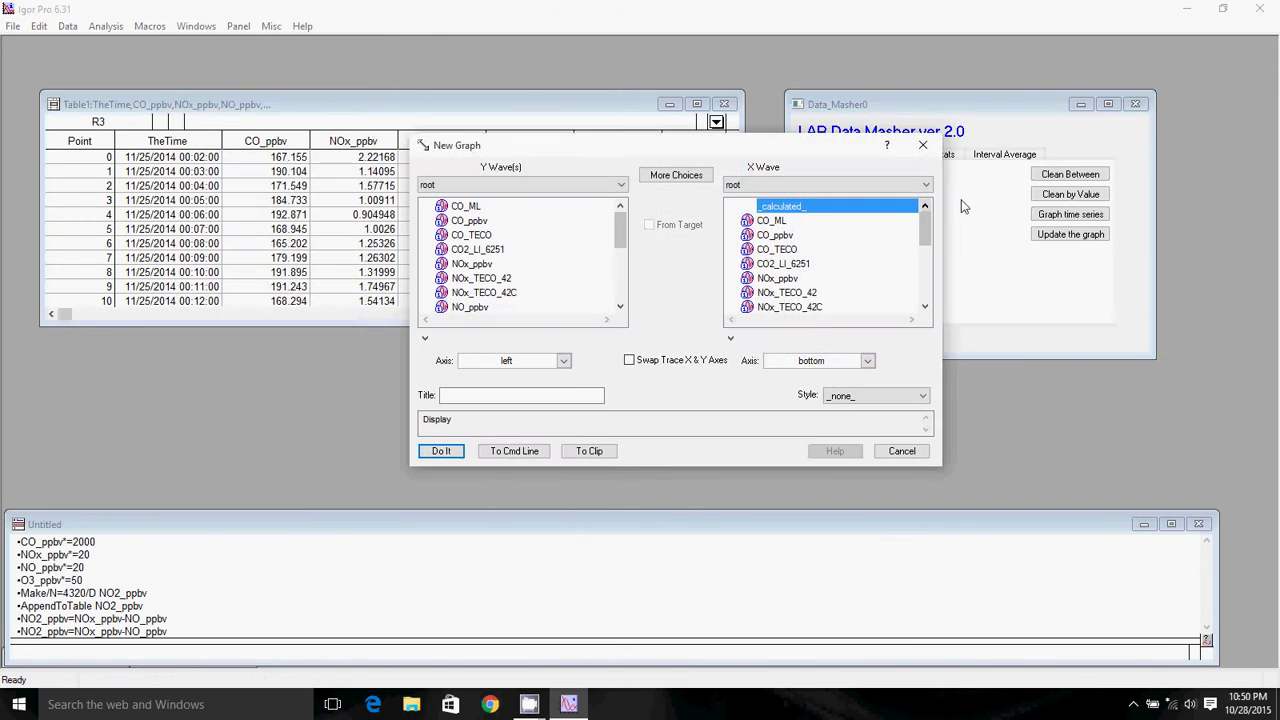
pyautogui.moveTo(923, 228); pyautogui.dragTo(925, 290)
pyautogui.click(785, 292)
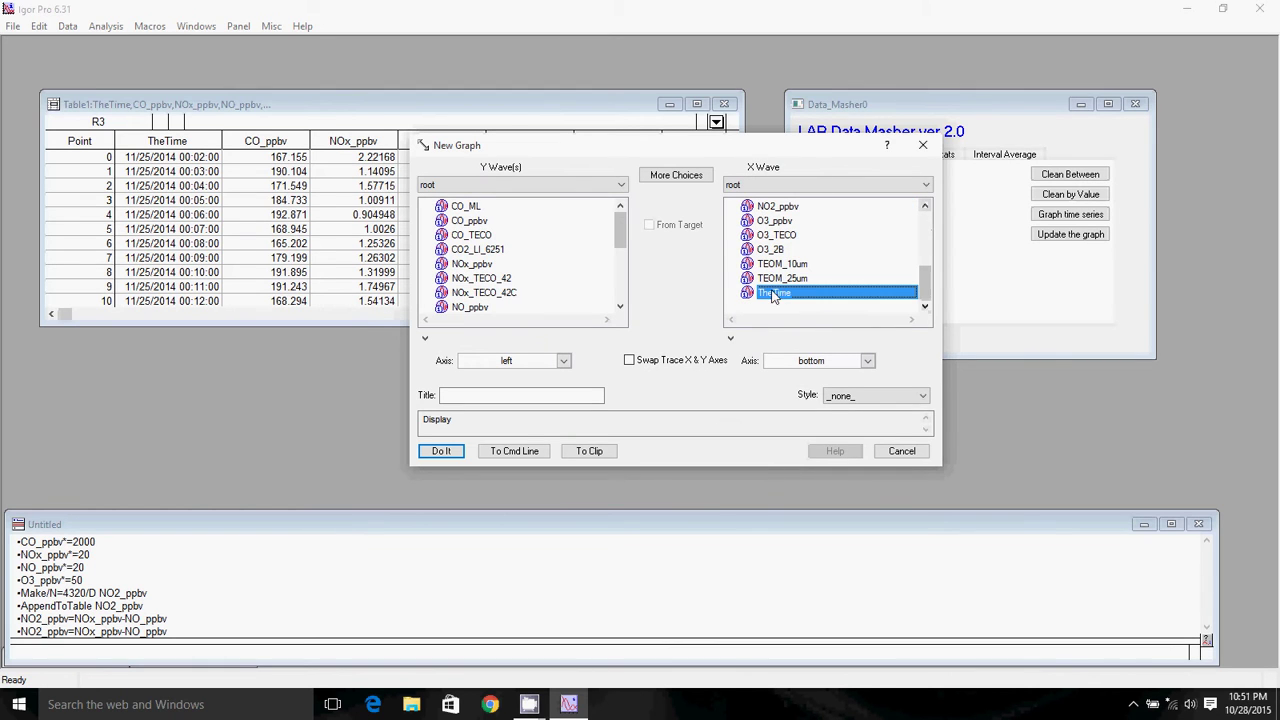
pyautogui.click(476, 221)
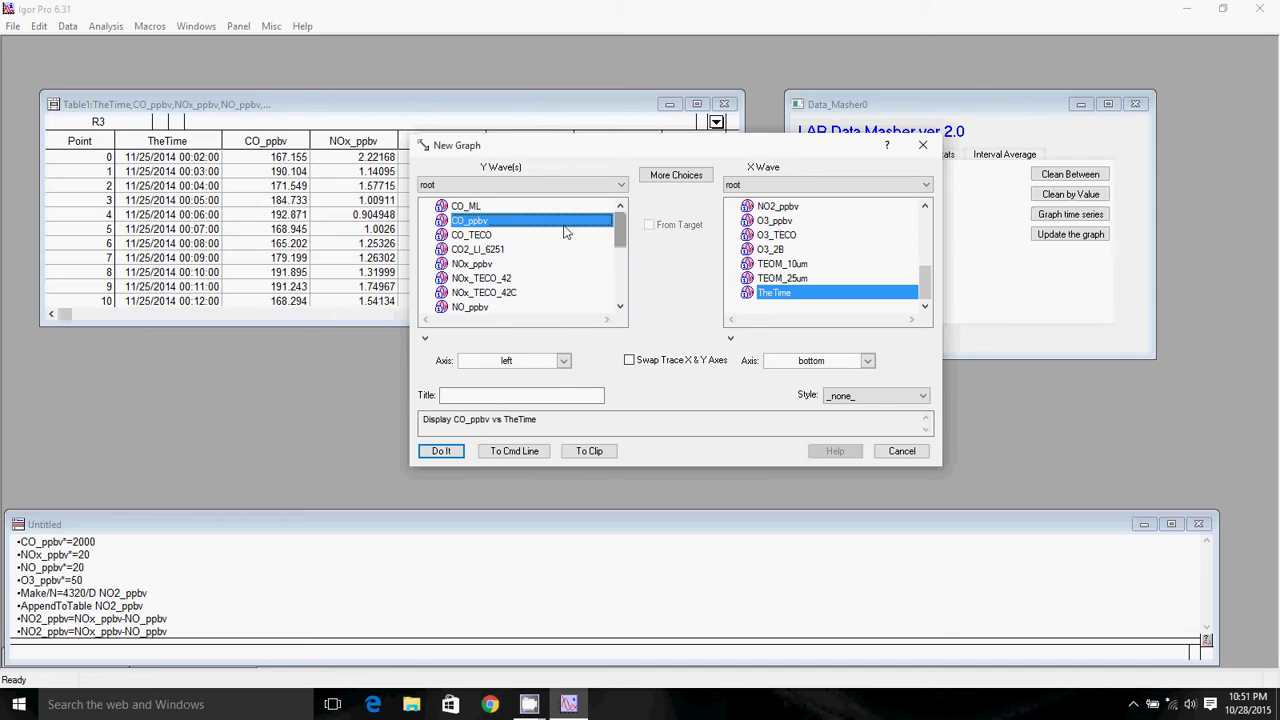
pyautogui.click(445, 451)
pyautogui.moveTo(309, 54); pyautogui.dragTo(381, 72)
# Enlarge the CO graph window and preview a black trace colour without applying it.
pyautogui.moveTo(542, 305); pyautogui.dragTo(1029, 576)
pyautogui.hotkey('ctrl', 't')
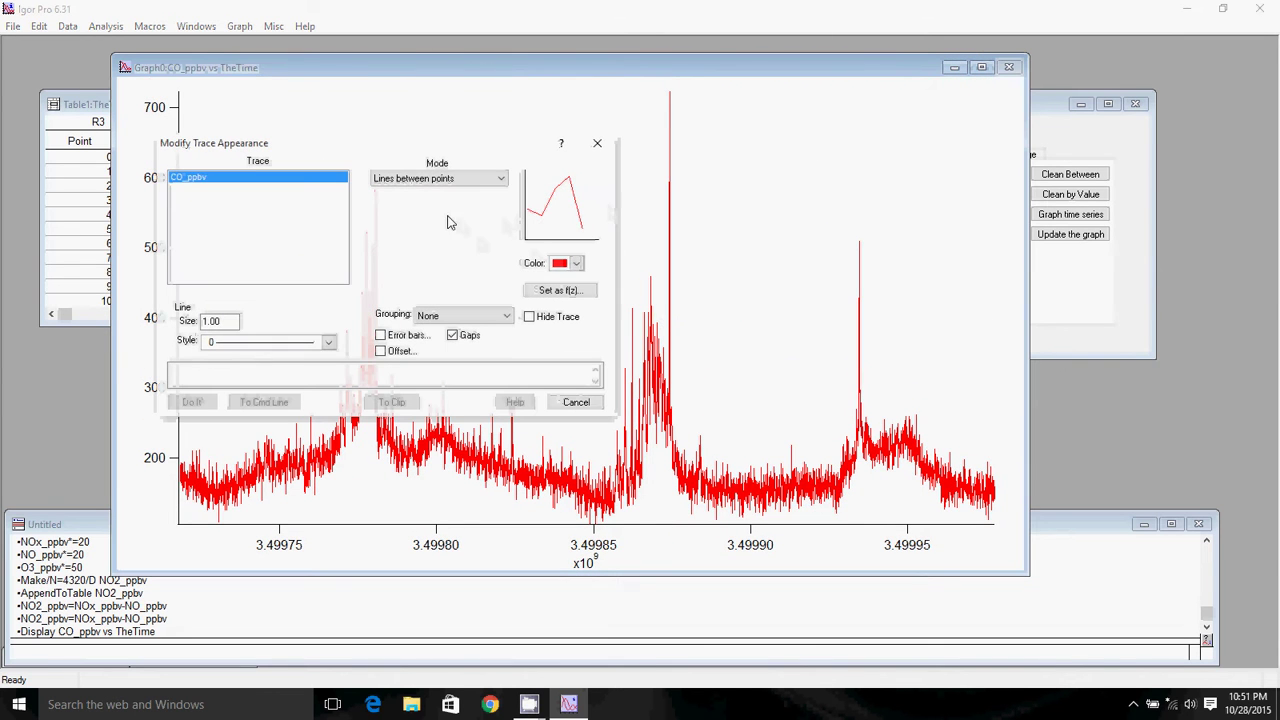
pyautogui.click(576, 263)
pyautogui.click(640, 280)
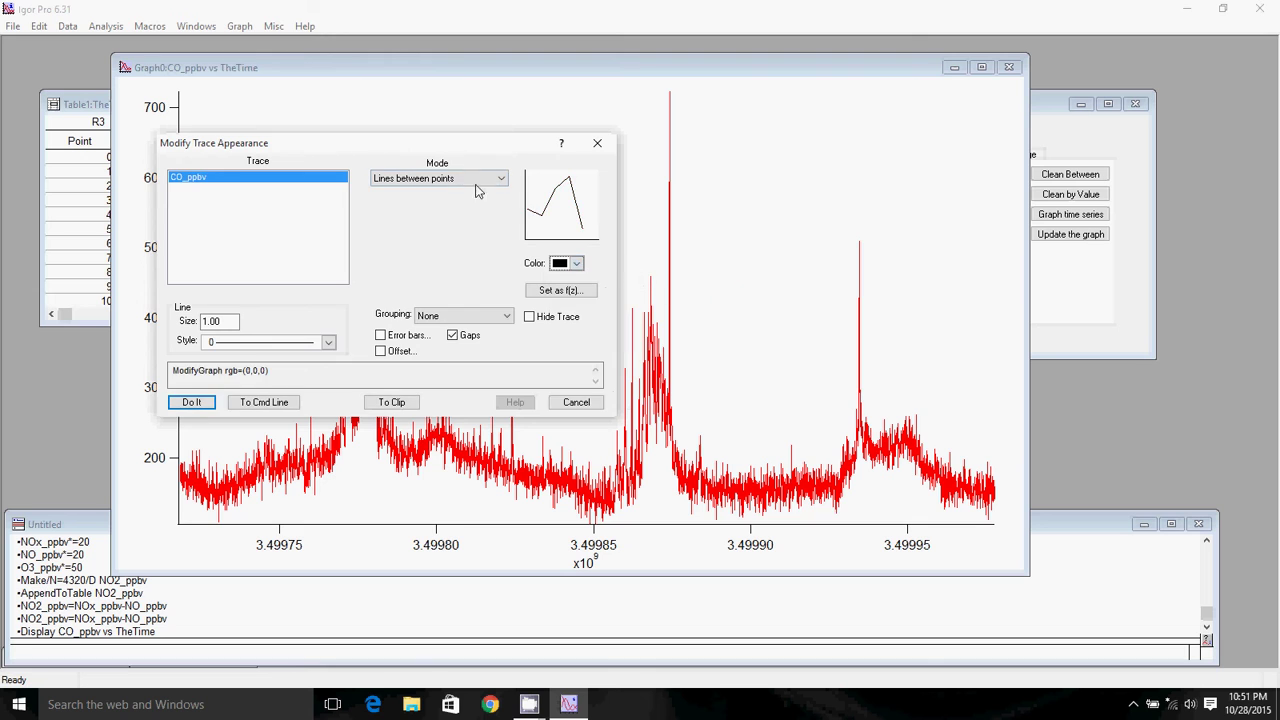
pyautogui.click(597, 143)
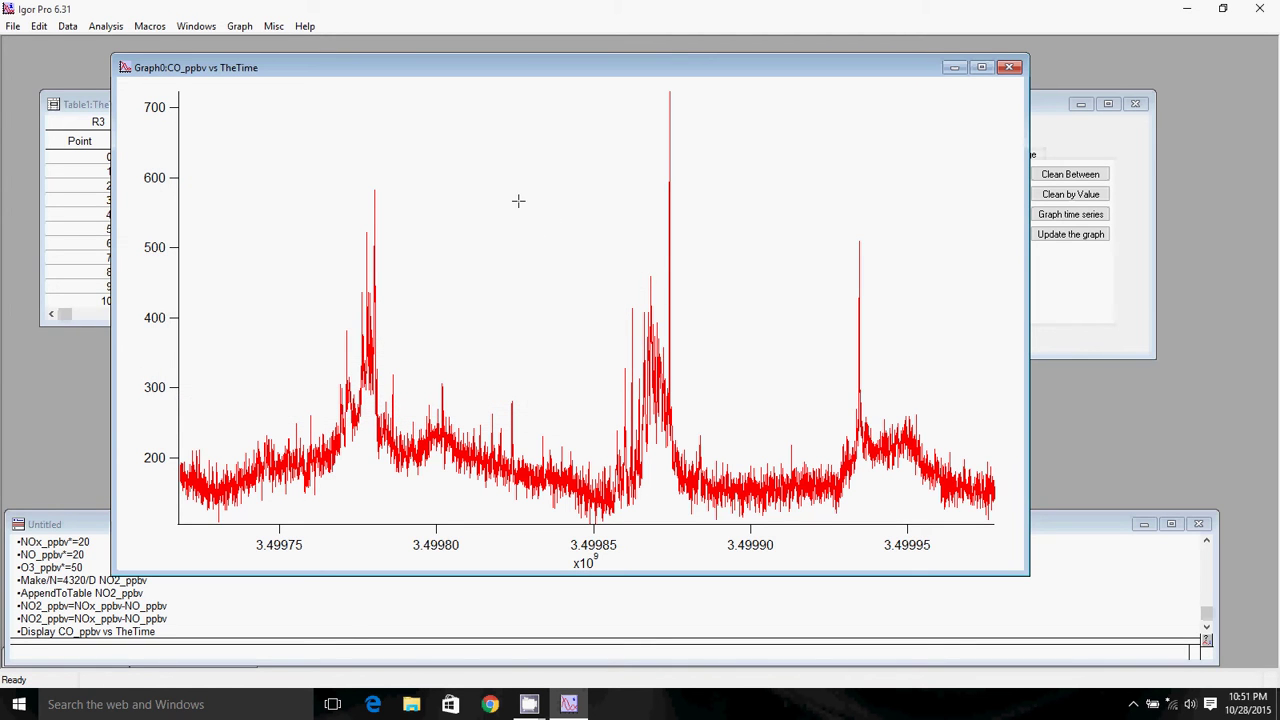
# Try drawing the CO trace as filled circle markers, then as dots.
pyautogui.doubleClick(518, 201)
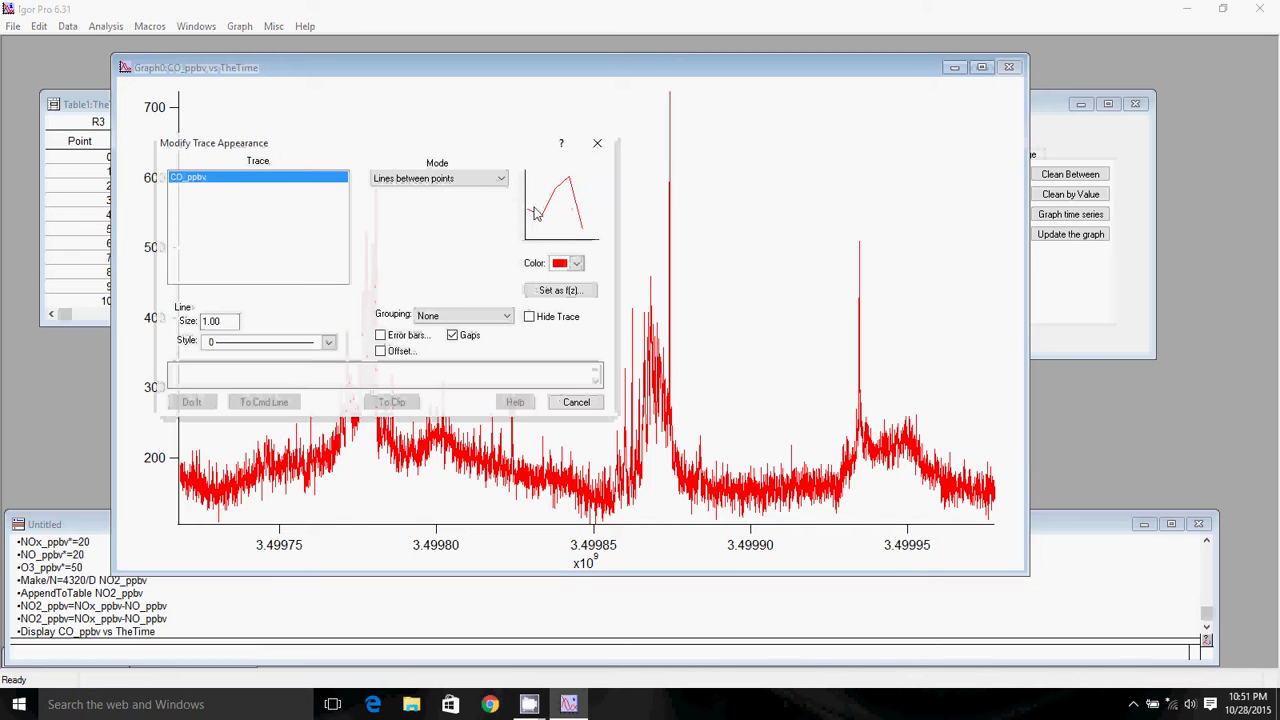
pyautogui.click(480, 178)
pyautogui.click(387, 224)
pyautogui.click(460, 199)
pyautogui.click(452, 245)
pyautogui.click(186, 402)
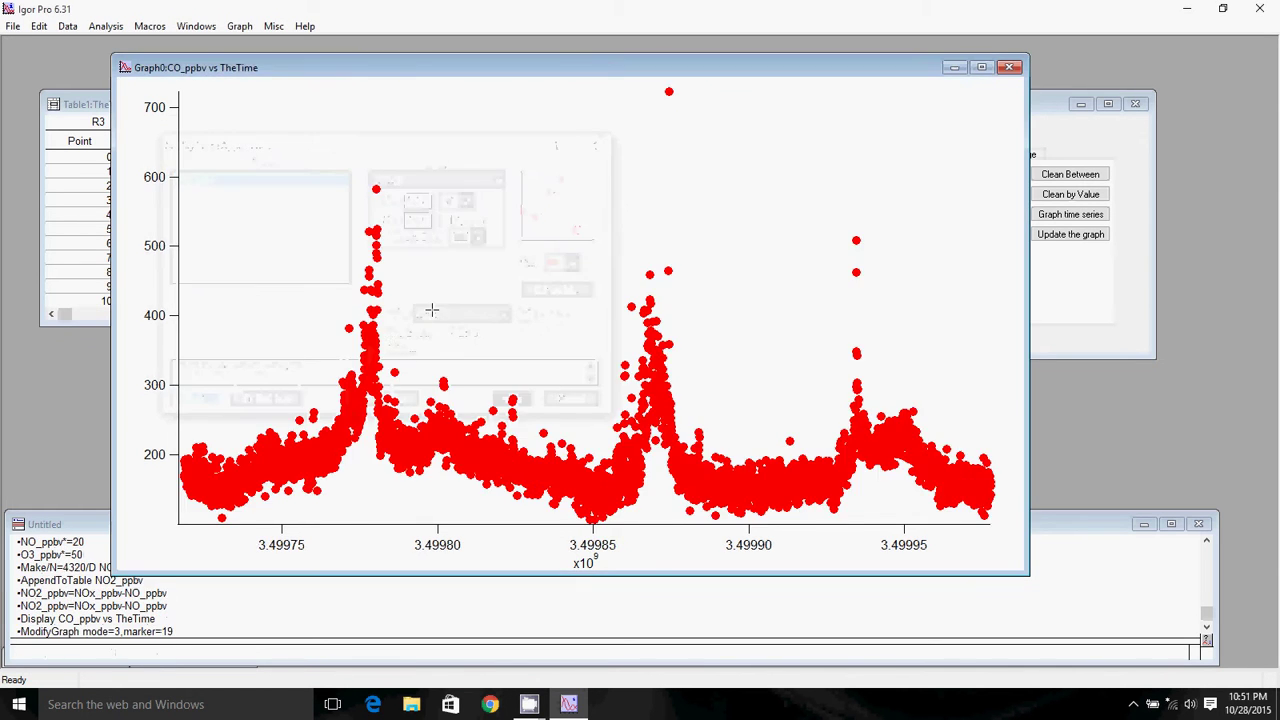
pyautogui.click(488, 178)
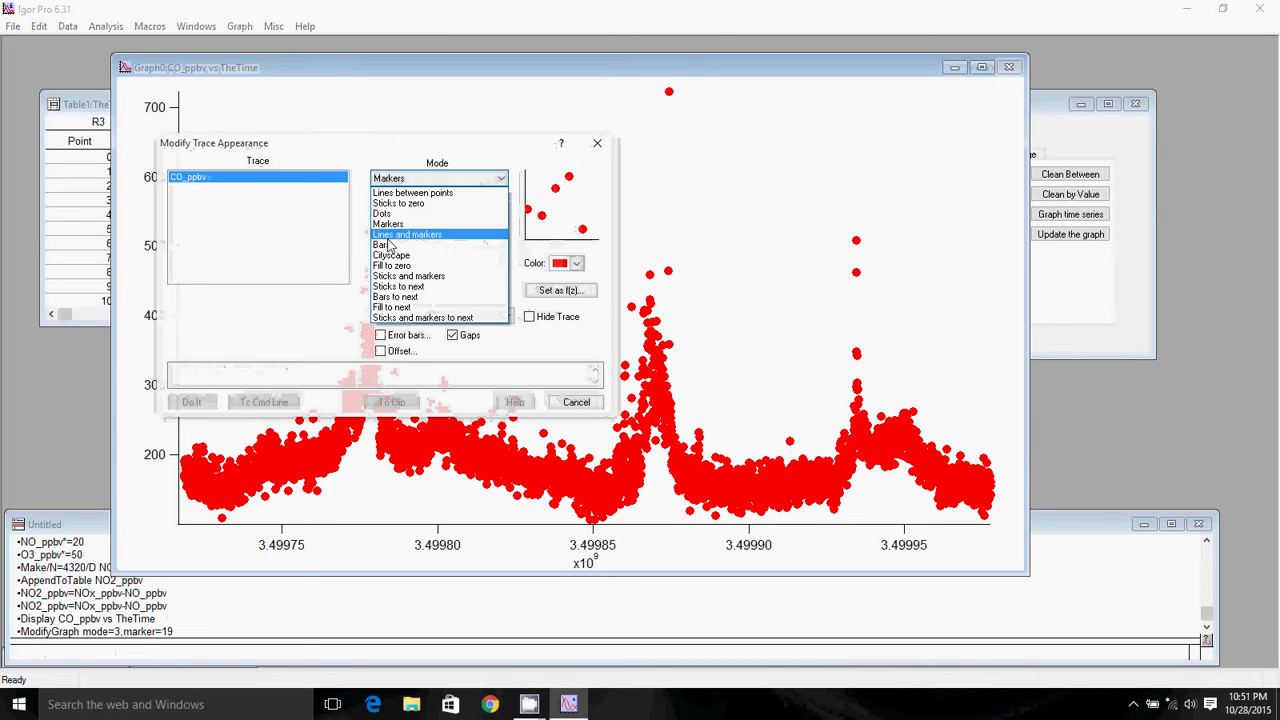
pyautogui.click(420, 209)
pyautogui.click(190, 402)
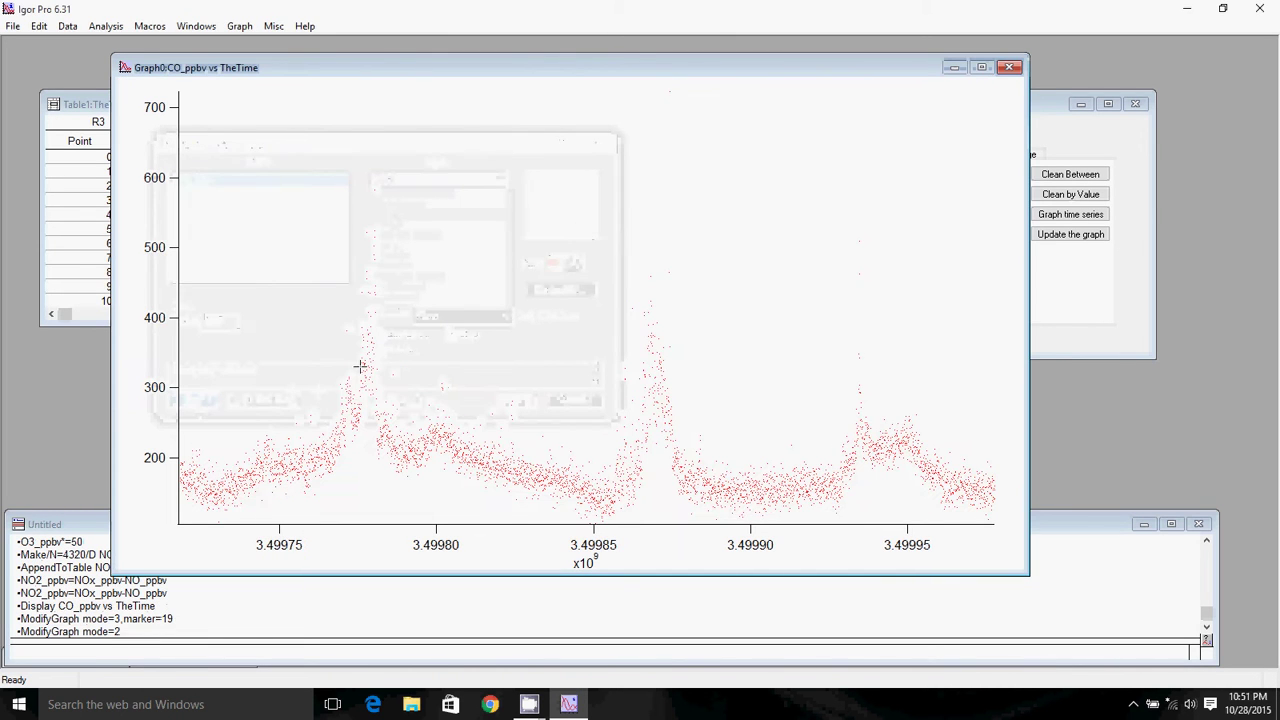
# Switch the CO trace to lines and markers with marker size 2.
pyautogui.doubleClick(416, 261)
pyautogui.click(498, 180)
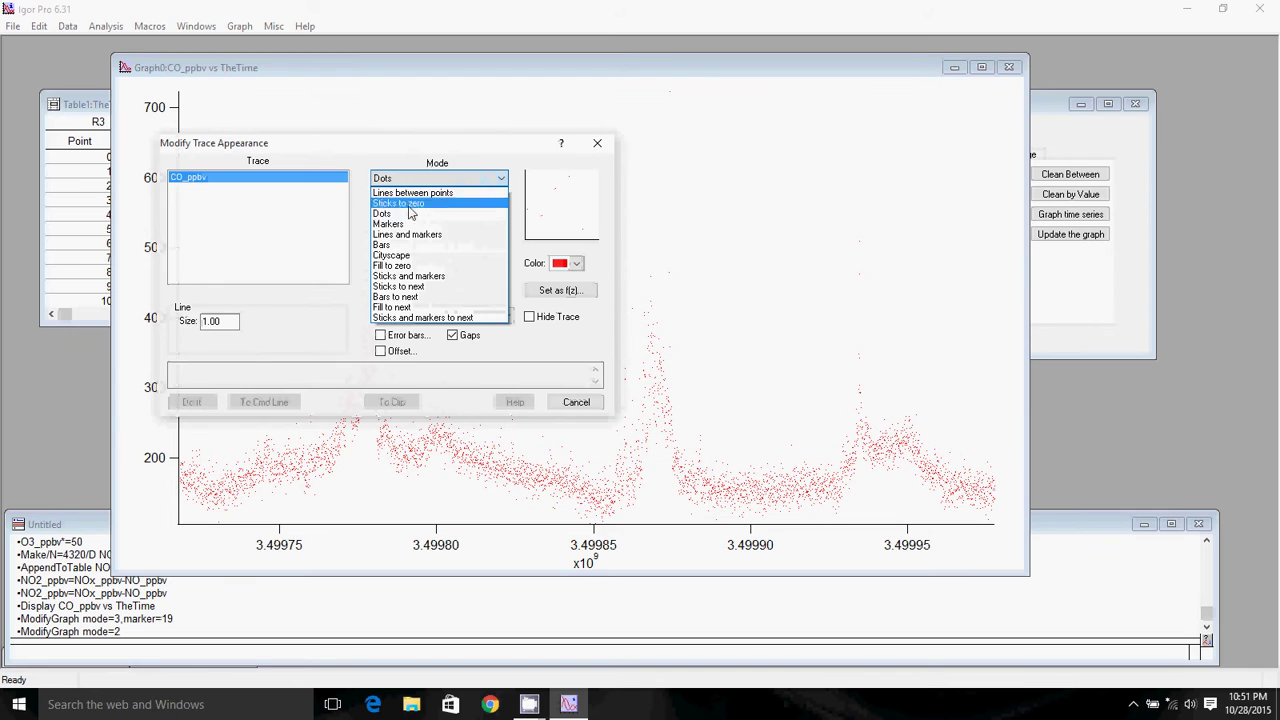
pyautogui.click(437, 228)
pyautogui.doubleClick(404, 200)
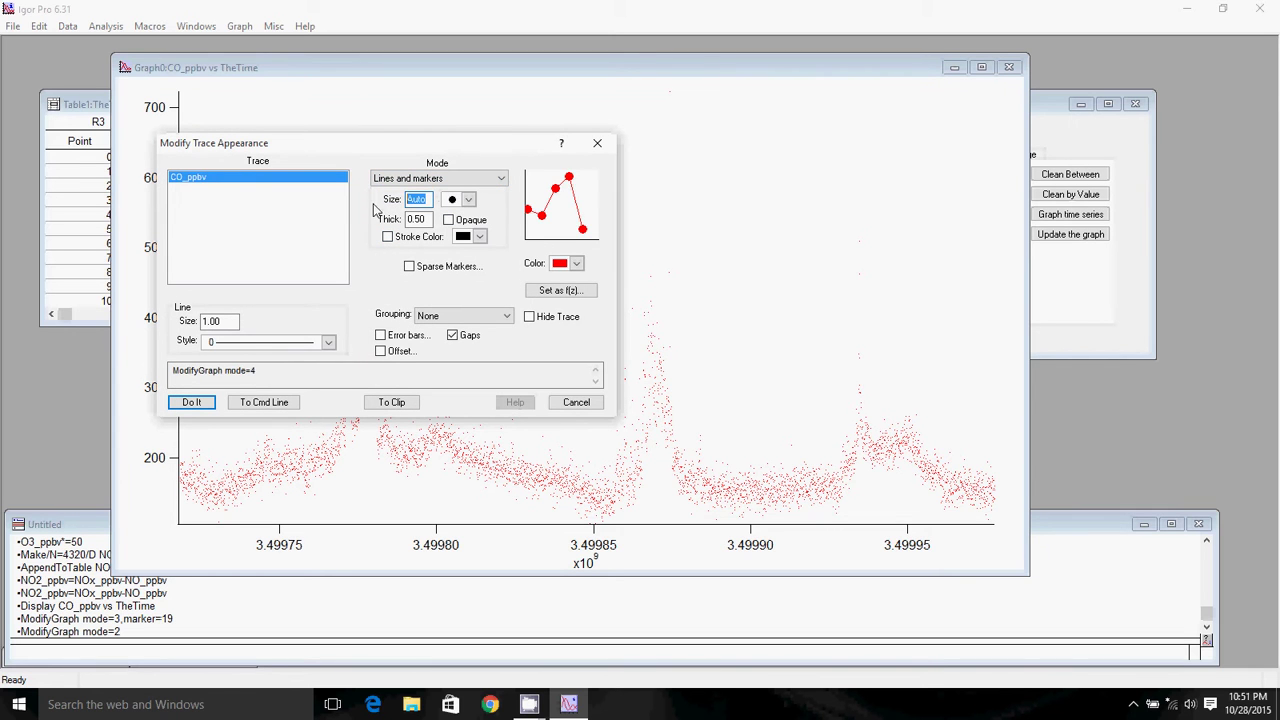
pyautogui.write('2')
pyautogui.click(200, 401)
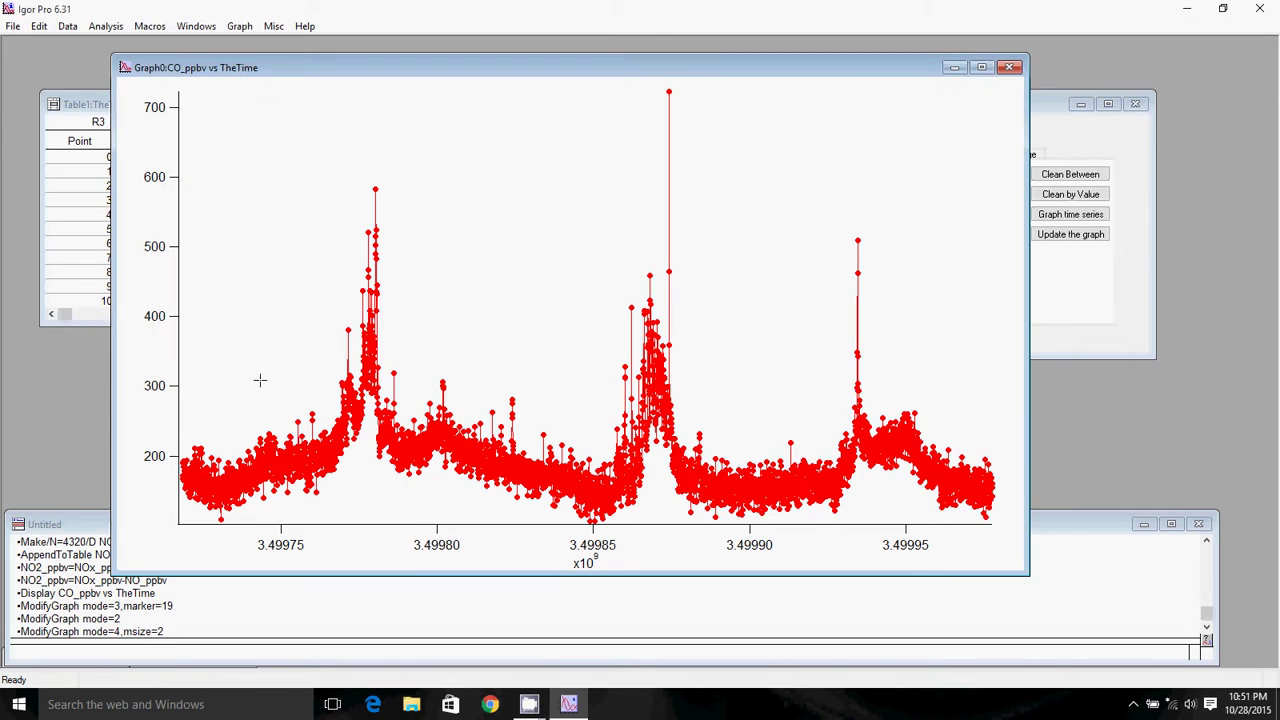
# Set the CO trace to black lines between points.
pyautogui.doubleClick(485, 227)
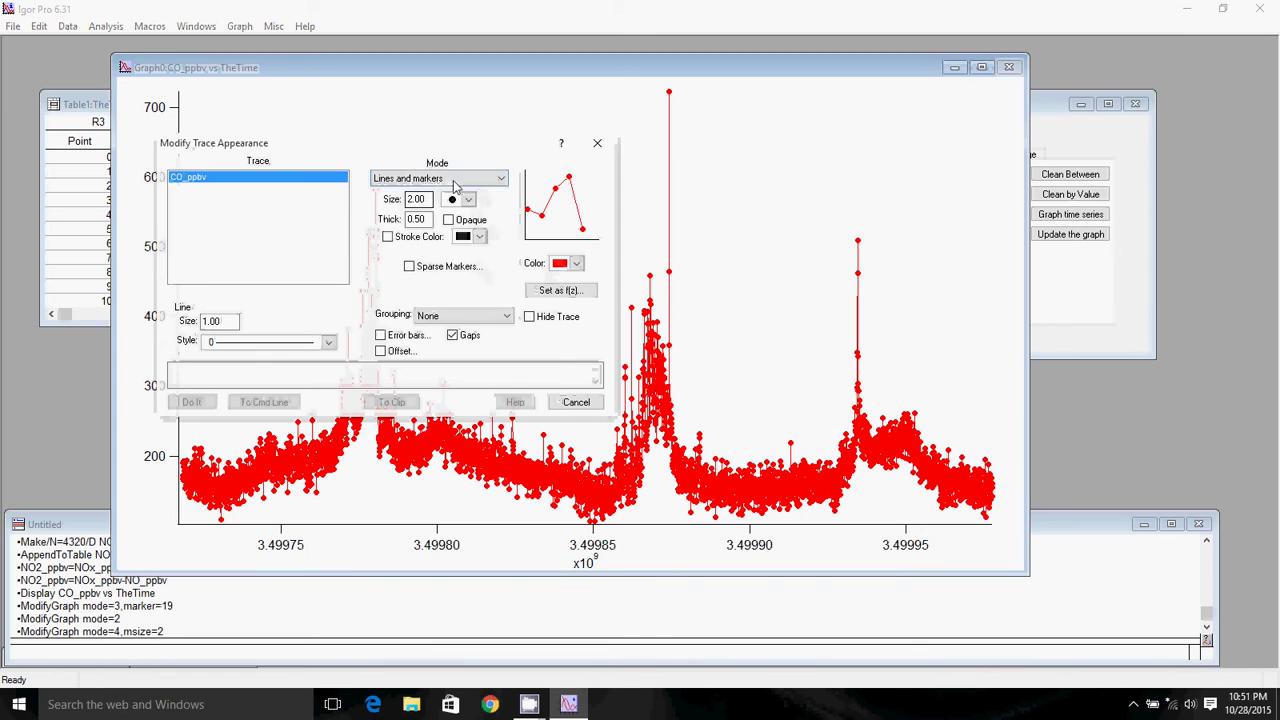
pyautogui.click(420, 180)
pyautogui.click(415, 193)
pyautogui.click(578, 264)
pyautogui.click(640, 280)
pyautogui.click(193, 402)
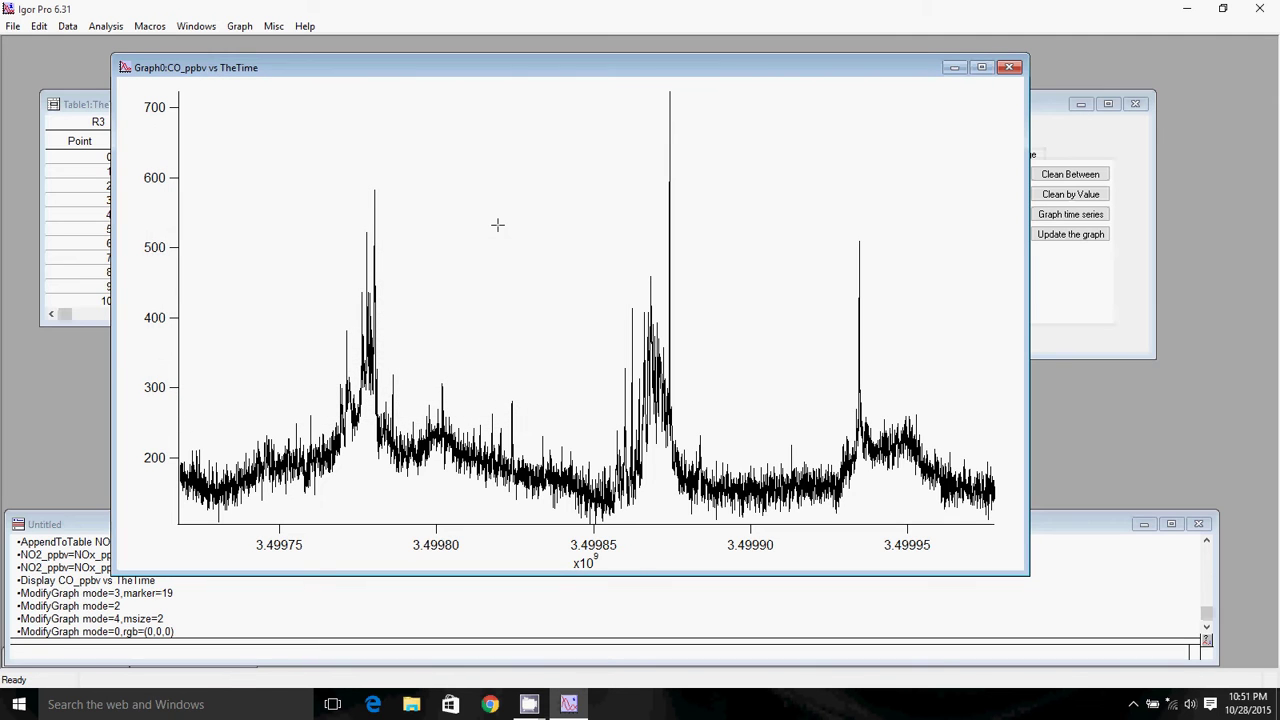
# Fix the left axis range of the CO graph to 0–800.
pyautogui.rightClick(516, 209)
pyautogui.click(580, 370)
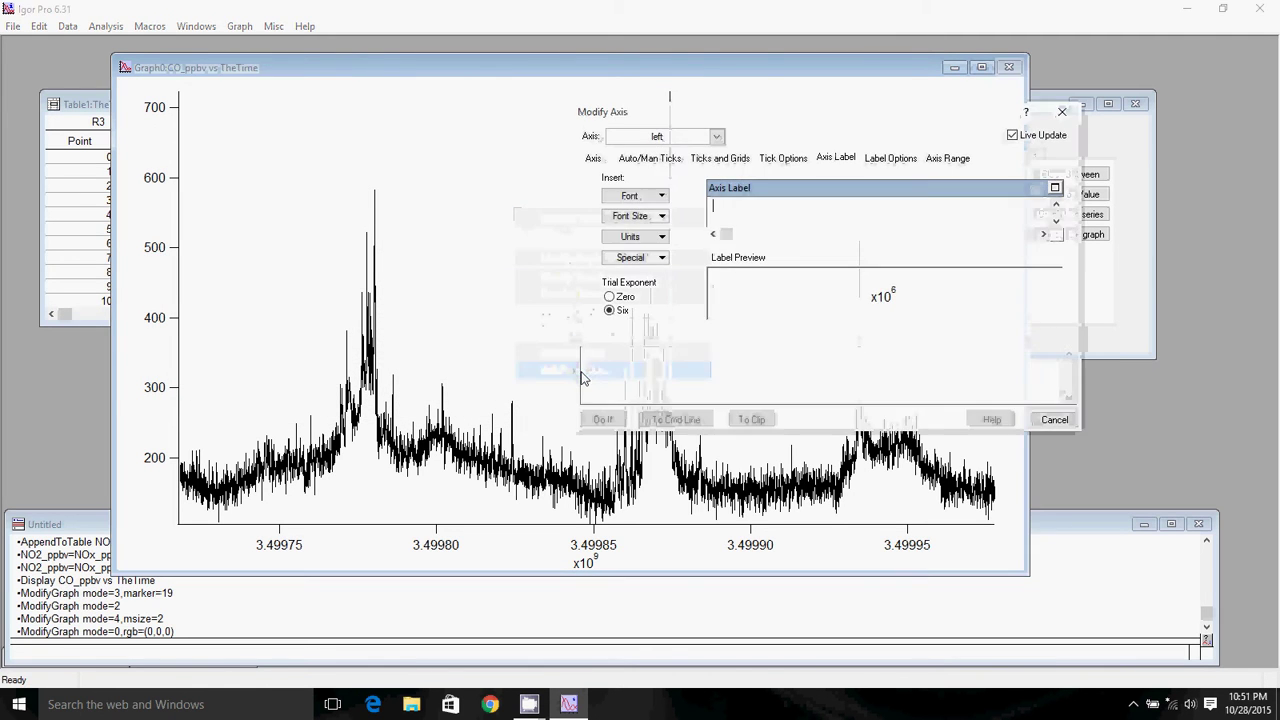
pyautogui.click(948, 158)
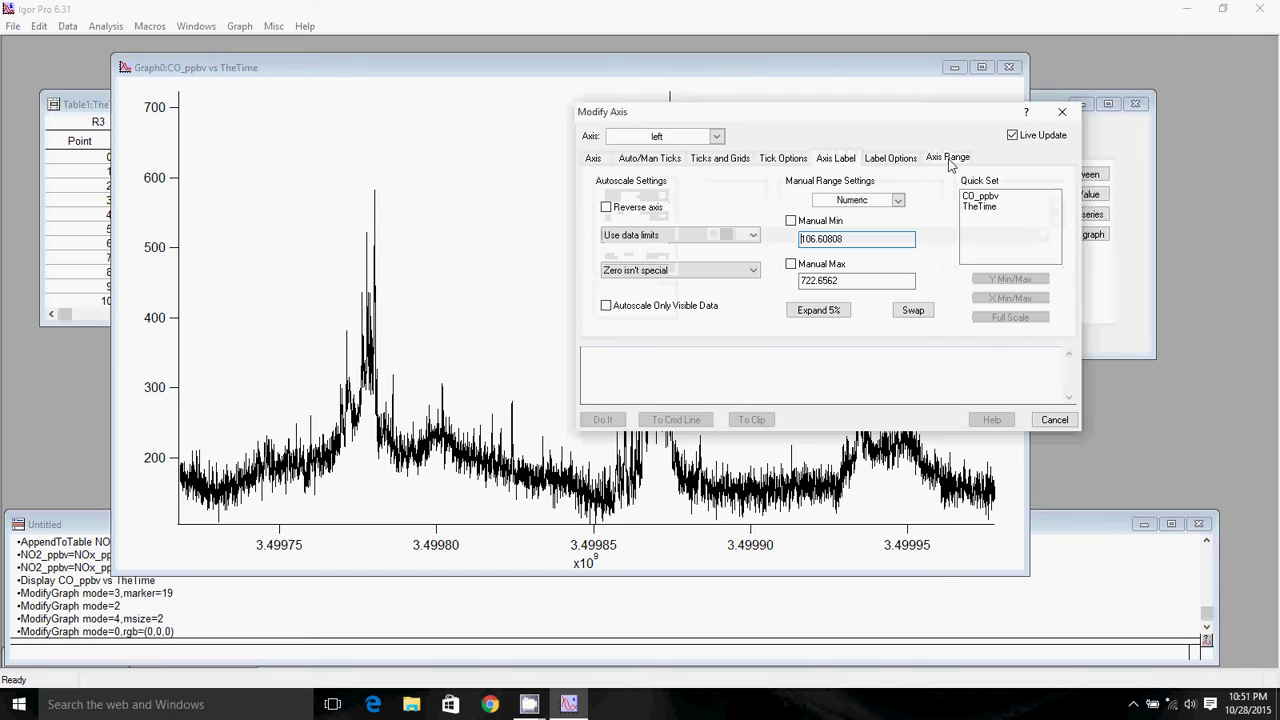
pyautogui.doubleClick(826, 238)
pyautogui.write('0')
pyautogui.doubleClick(853, 281)
pyautogui.write('800')
# Label the bottom axis 'PST' and the left axis 'CO (ppbv)'.
pyautogui.click(686, 140)
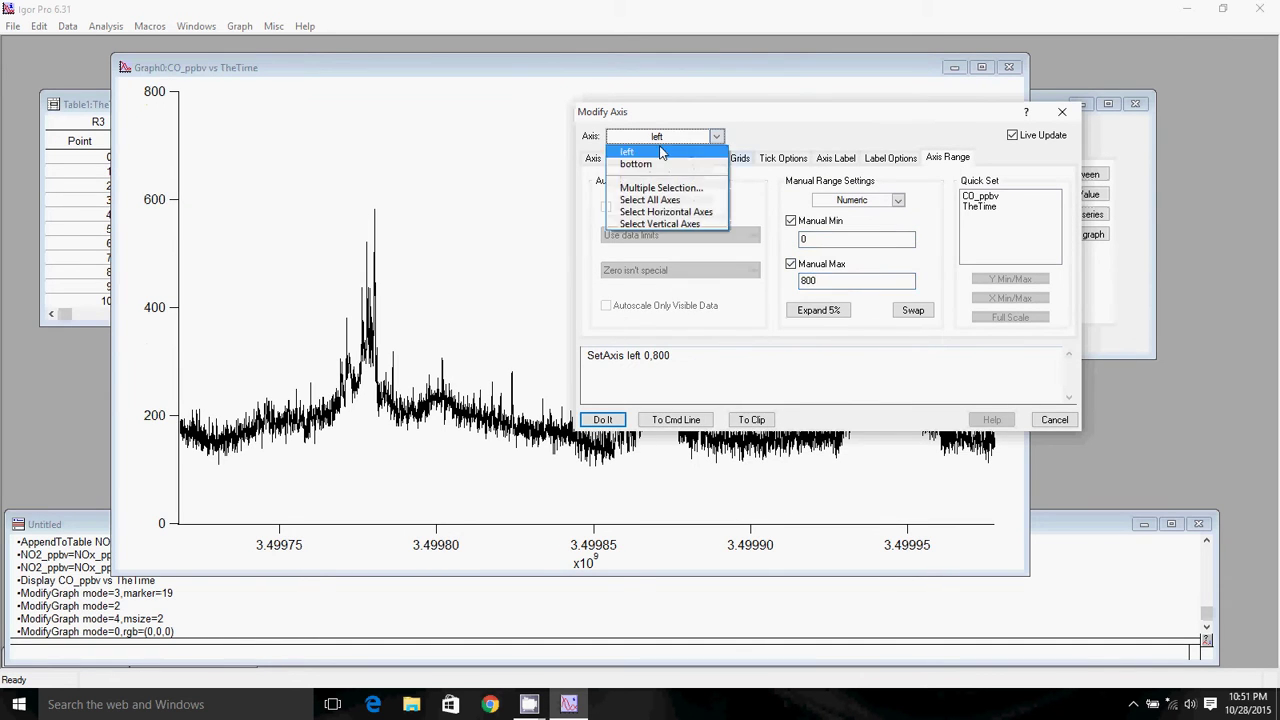
pyautogui.click(652, 165)
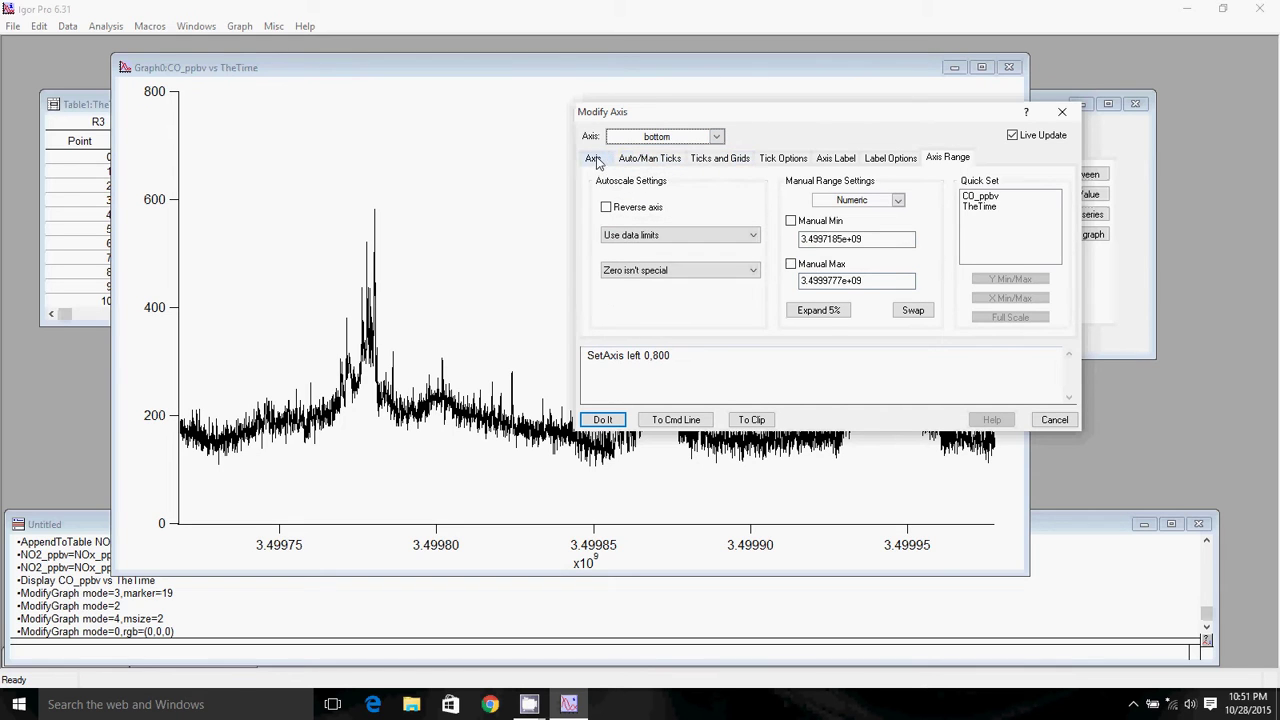
pyautogui.click(835, 158)
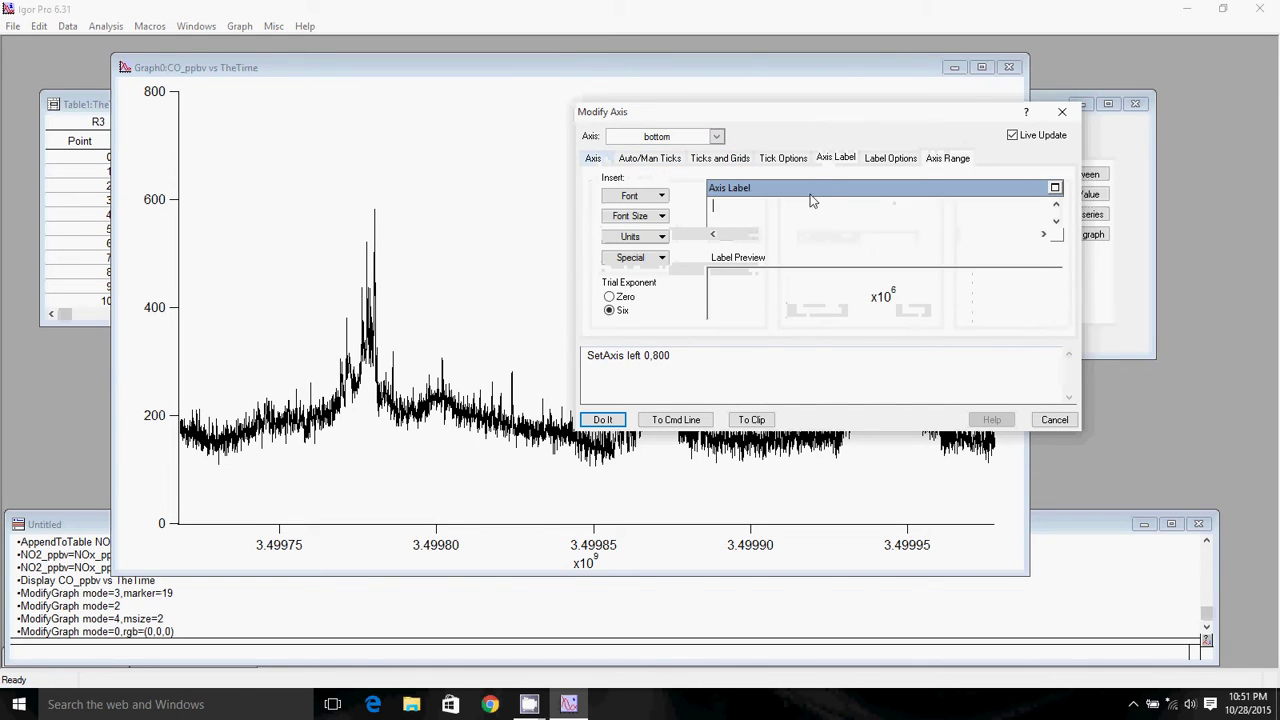
pyautogui.write('PST')
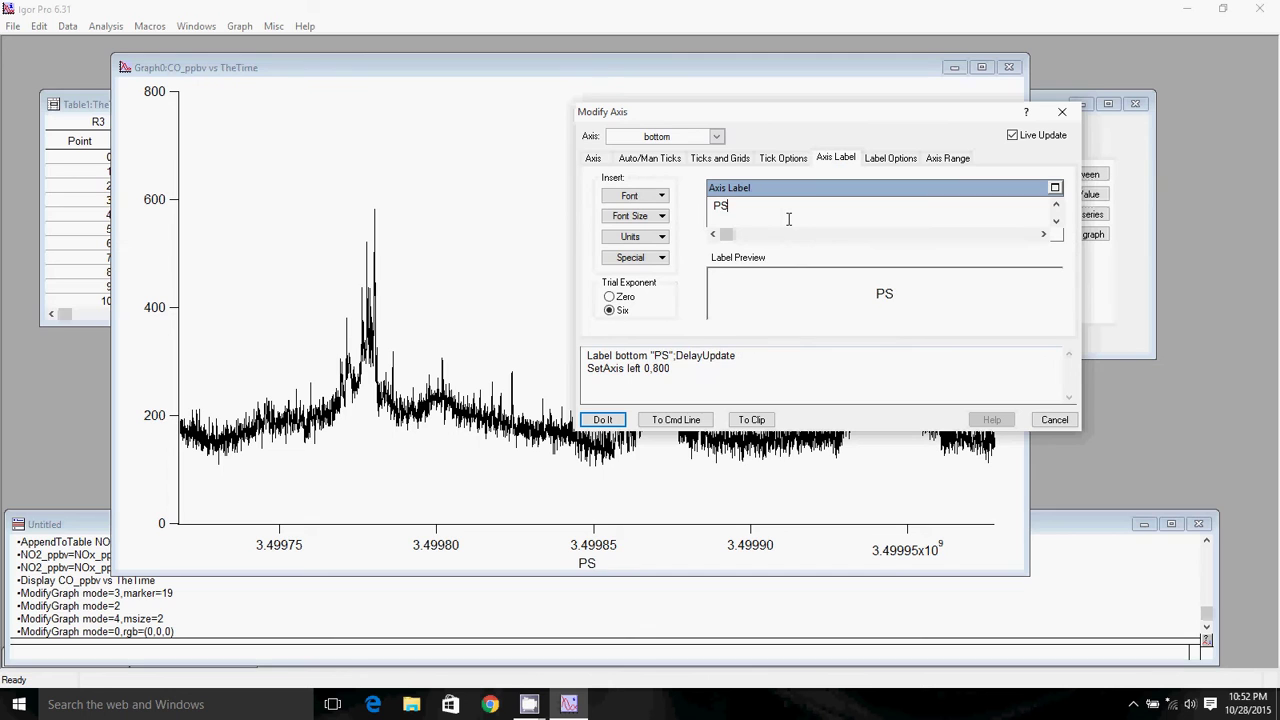
pyautogui.click(716, 136)
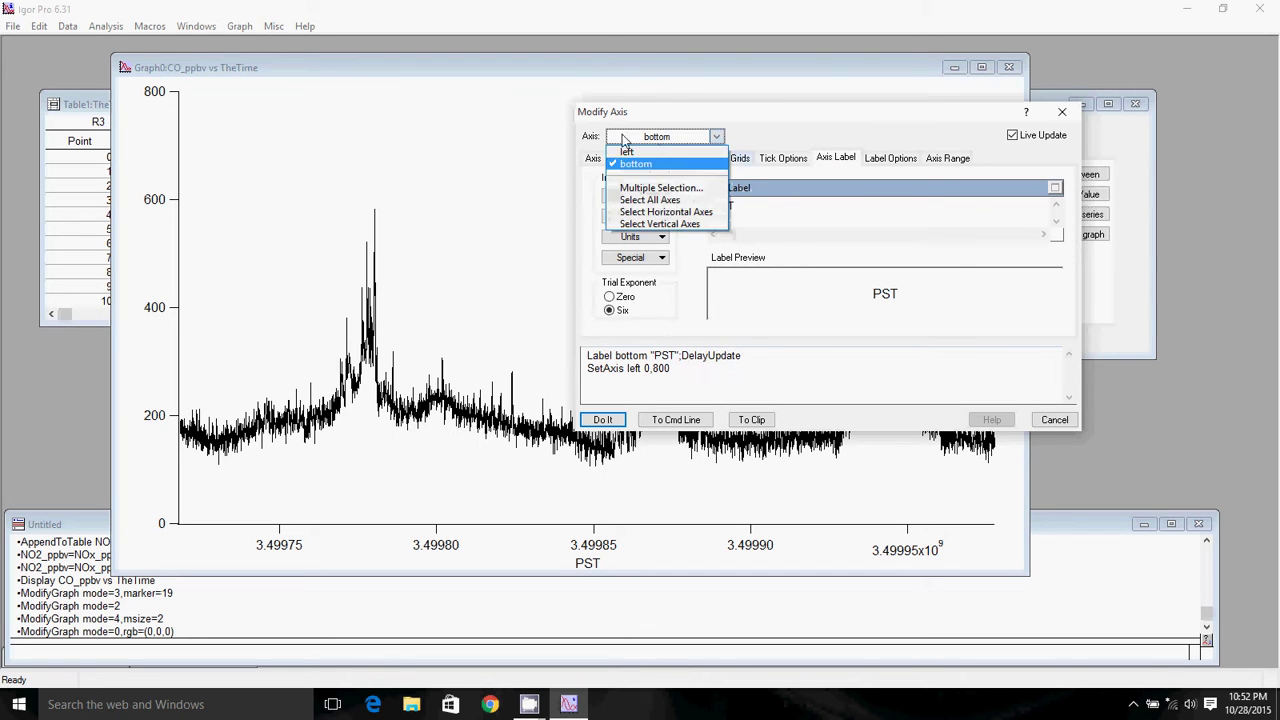
pyautogui.click(680, 149)
pyautogui.click(761, 213)
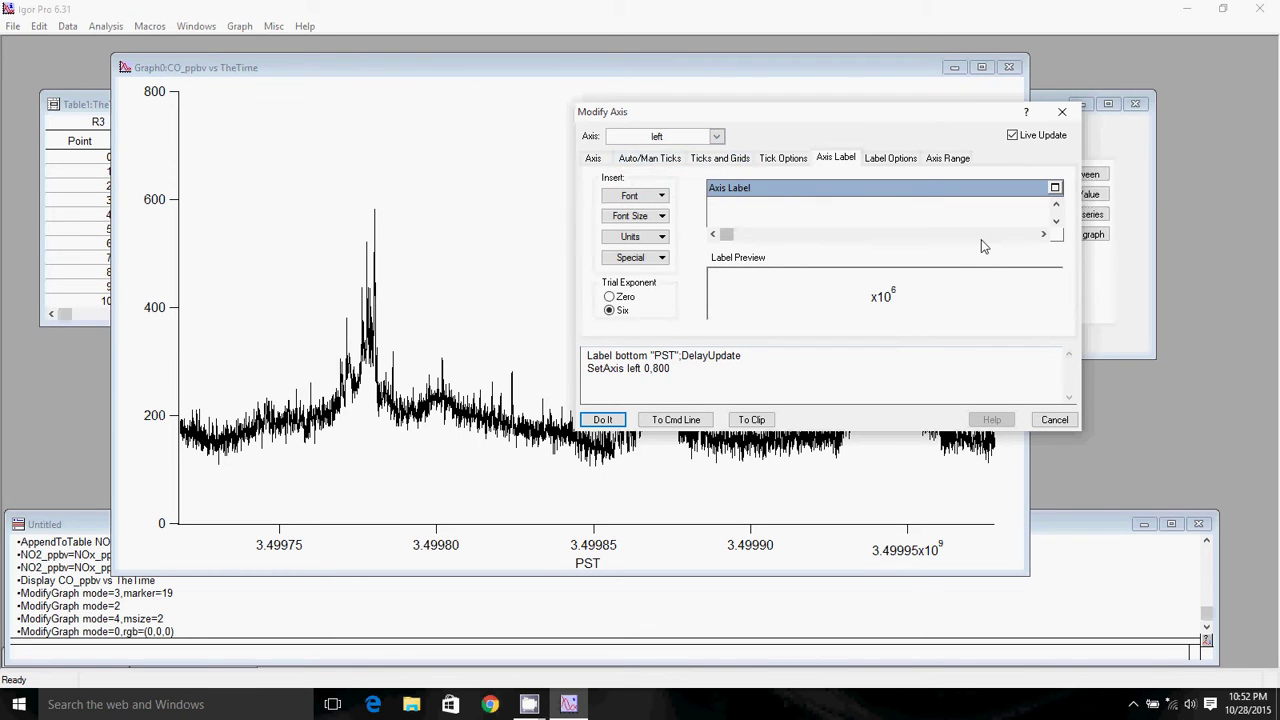
pyautogui.write('CO')
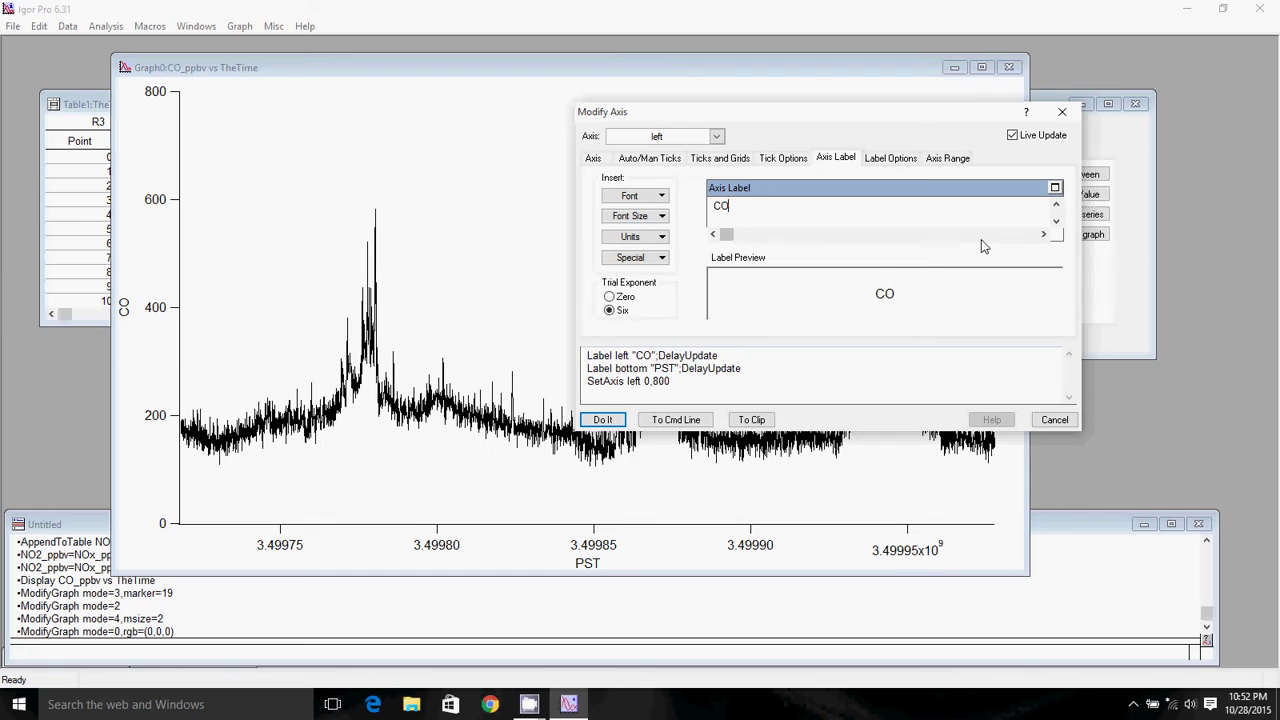
pyautogui.write(' (ppbv)')
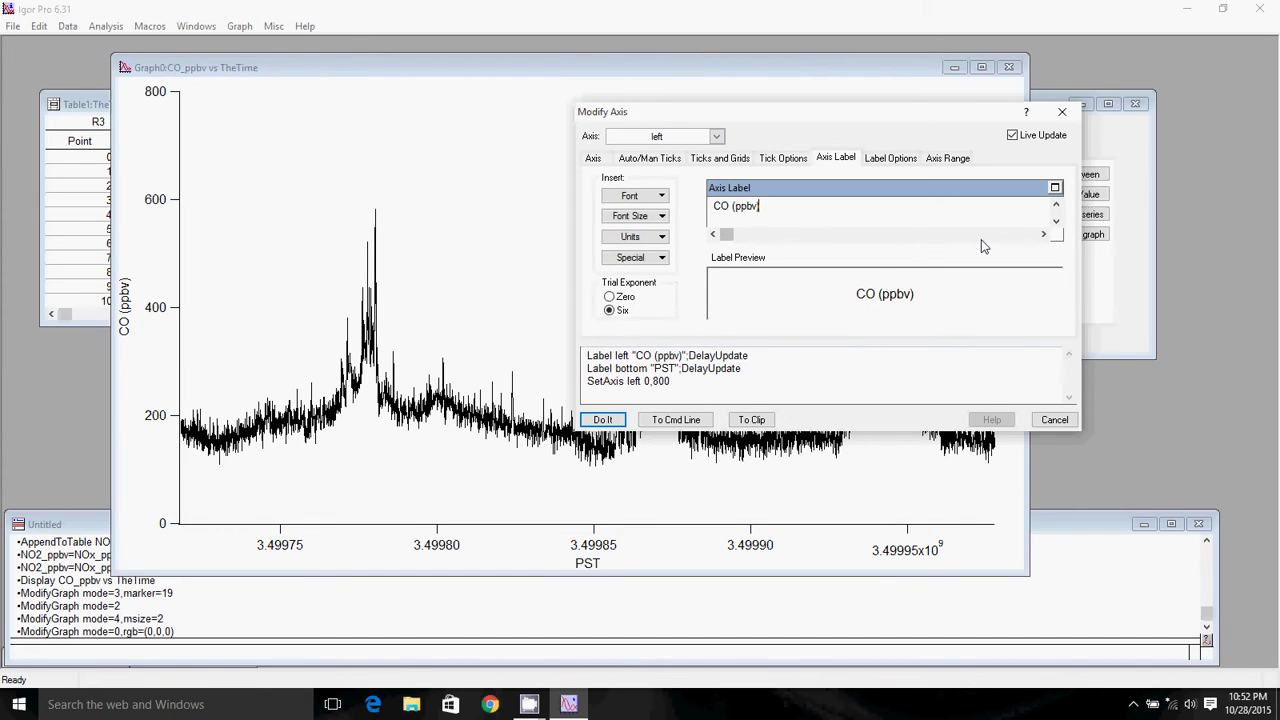
# Mirror the left and bottom axes without ticks.
pyautogui.click(593, 159)
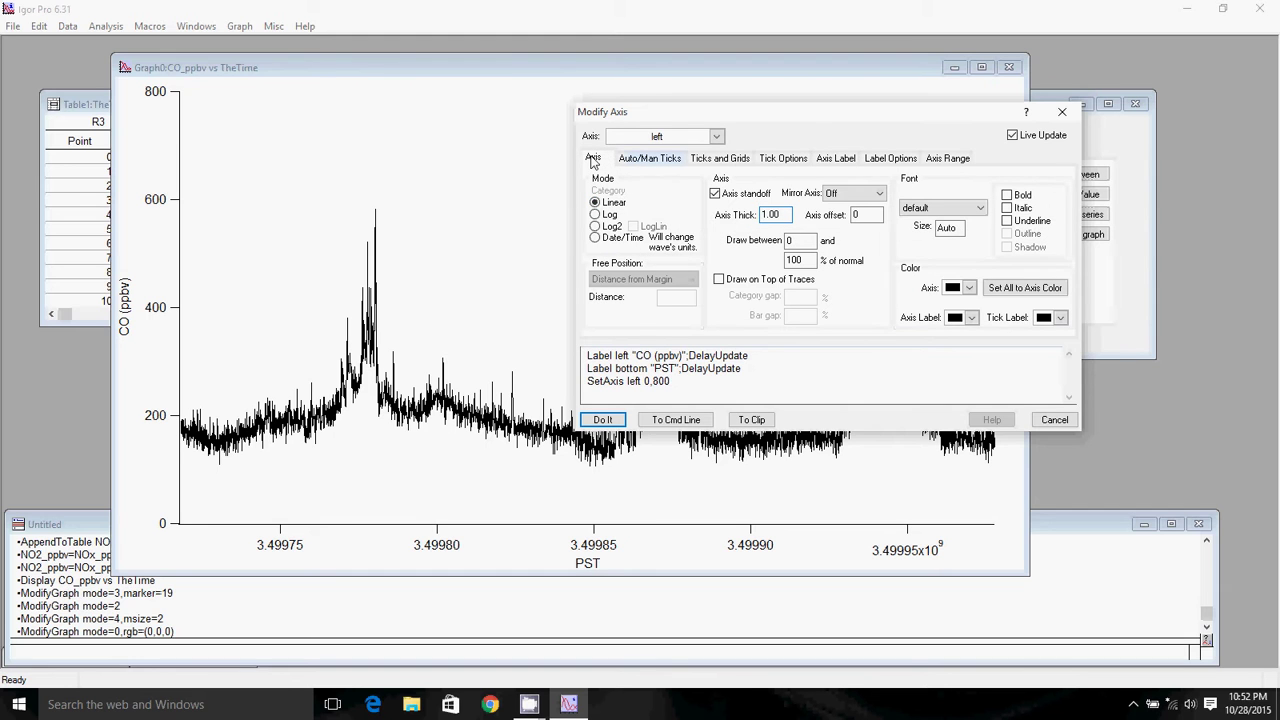
pyautogui.click(865, 193)
pyautogui.click(850, 228)
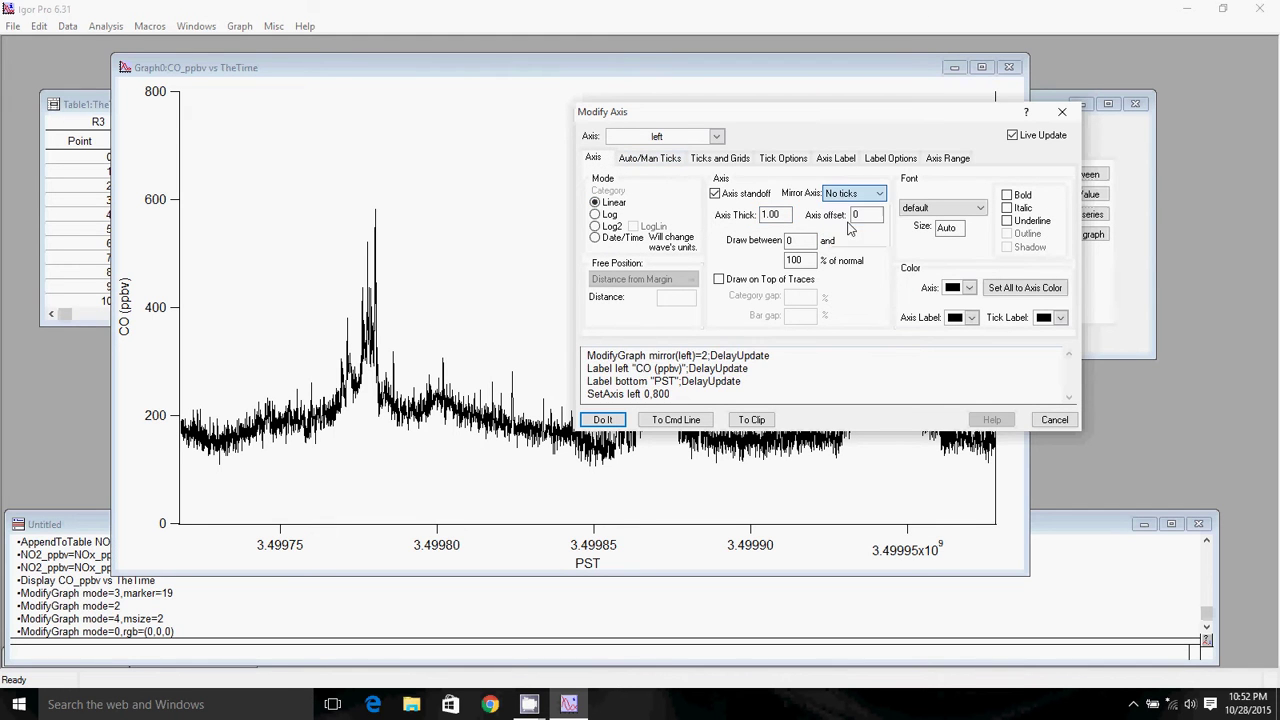
pyautogui.moveTo(877, 113); pyautogui.dragTo(775, 189)
pyautogui.click(585, 210)
pyautogui.click(560, 232)
pyautogui.click(742, 266)
pyautogui.click(745, 301)
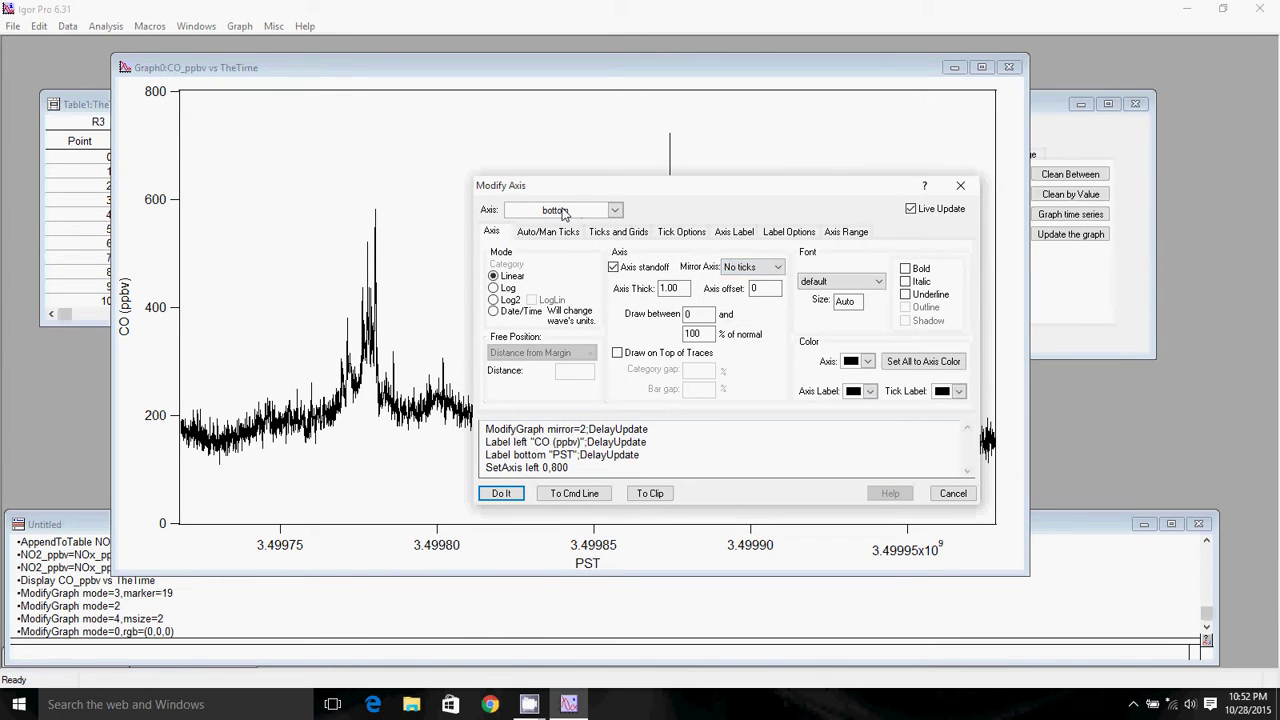
# Set the bottom axis to Date/Time mode, briefly comparing a numeric axis, and apply.
pyautogui.click(493, 312)
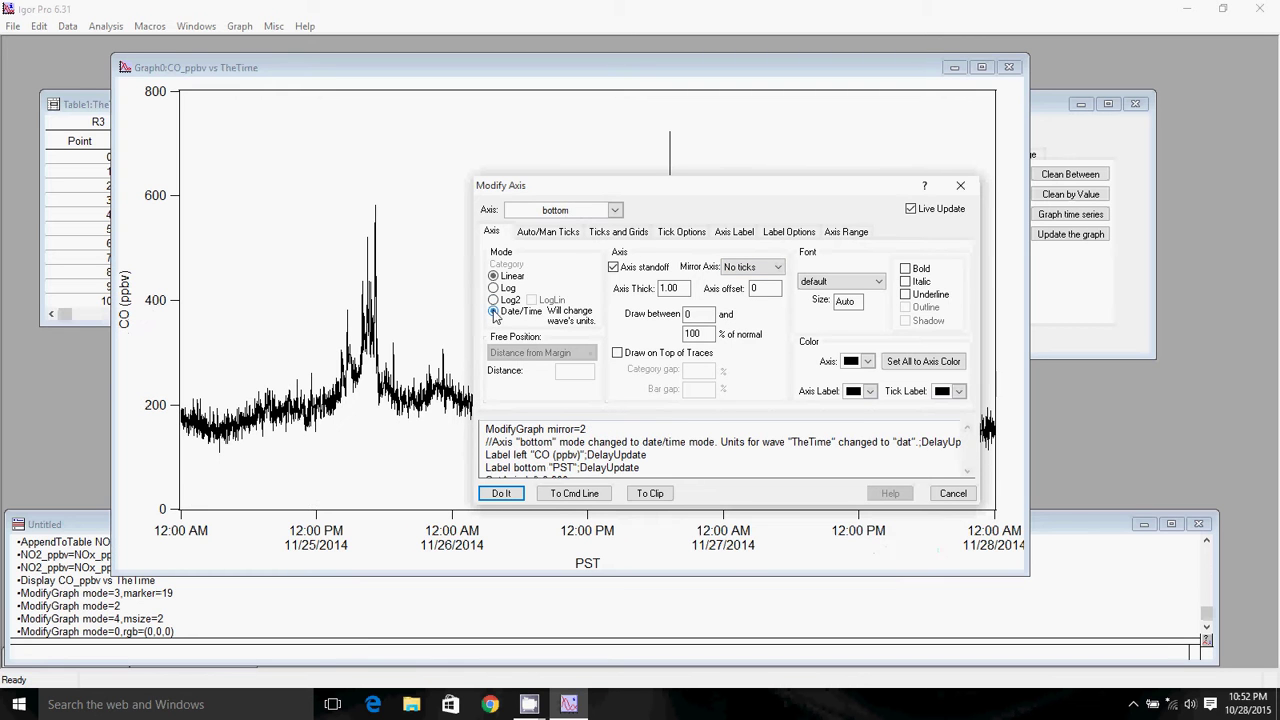
pyautogui.moveTo(755, 190); pyautogui.dragTo(958, 15)
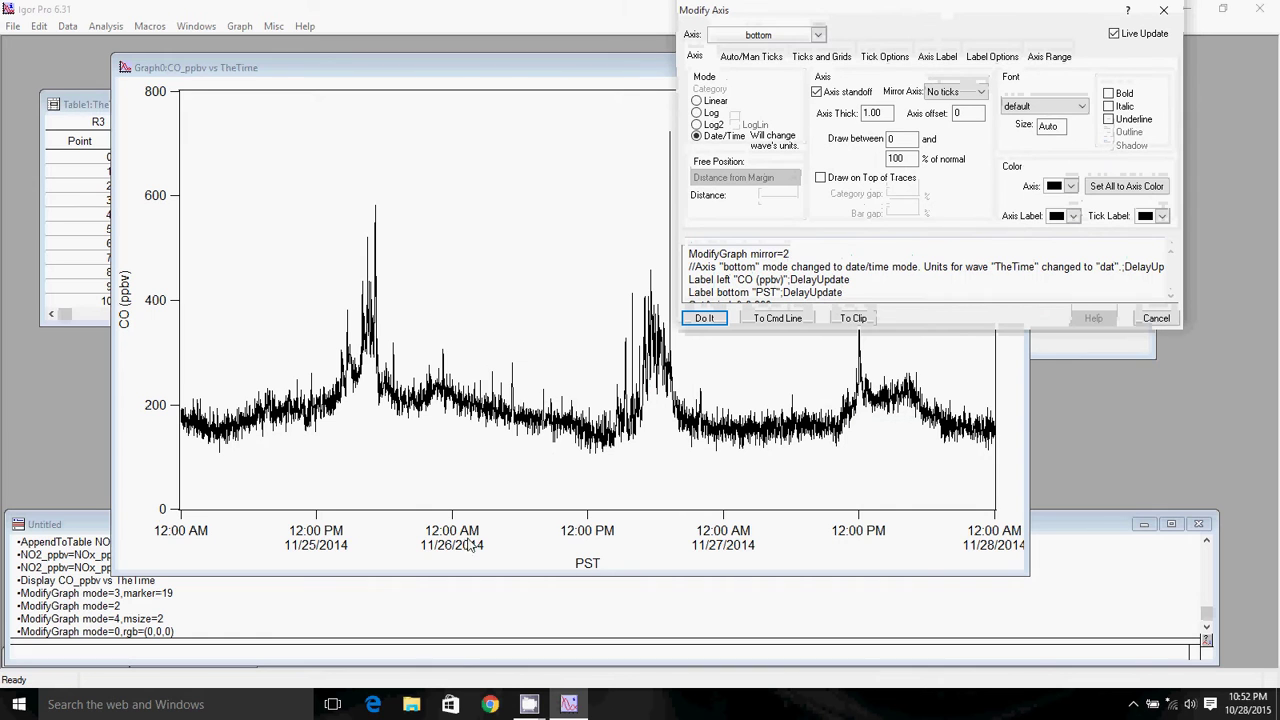
pyautogui.click(698, 102)
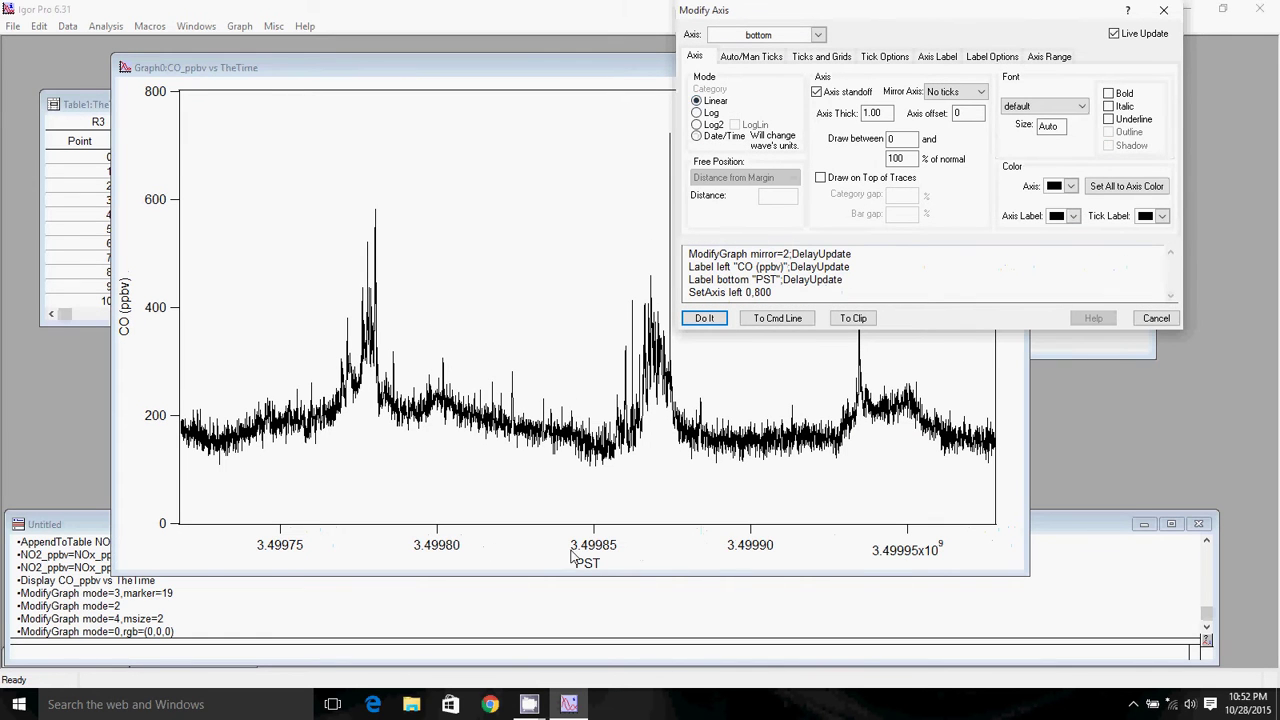
pyautogui.click(697, 136)
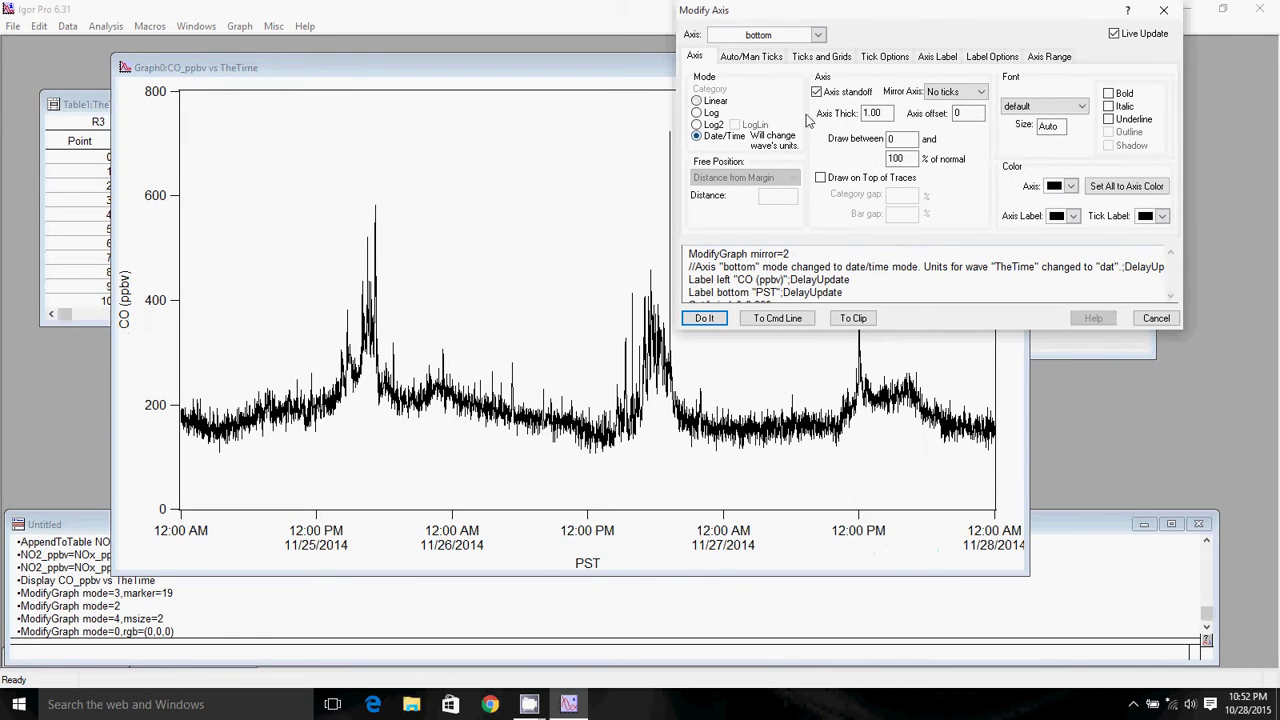
pyautogui.moveTo(845, 20); pyautogui.dragTo(622, 150)
pyautogui.click(483, 449)
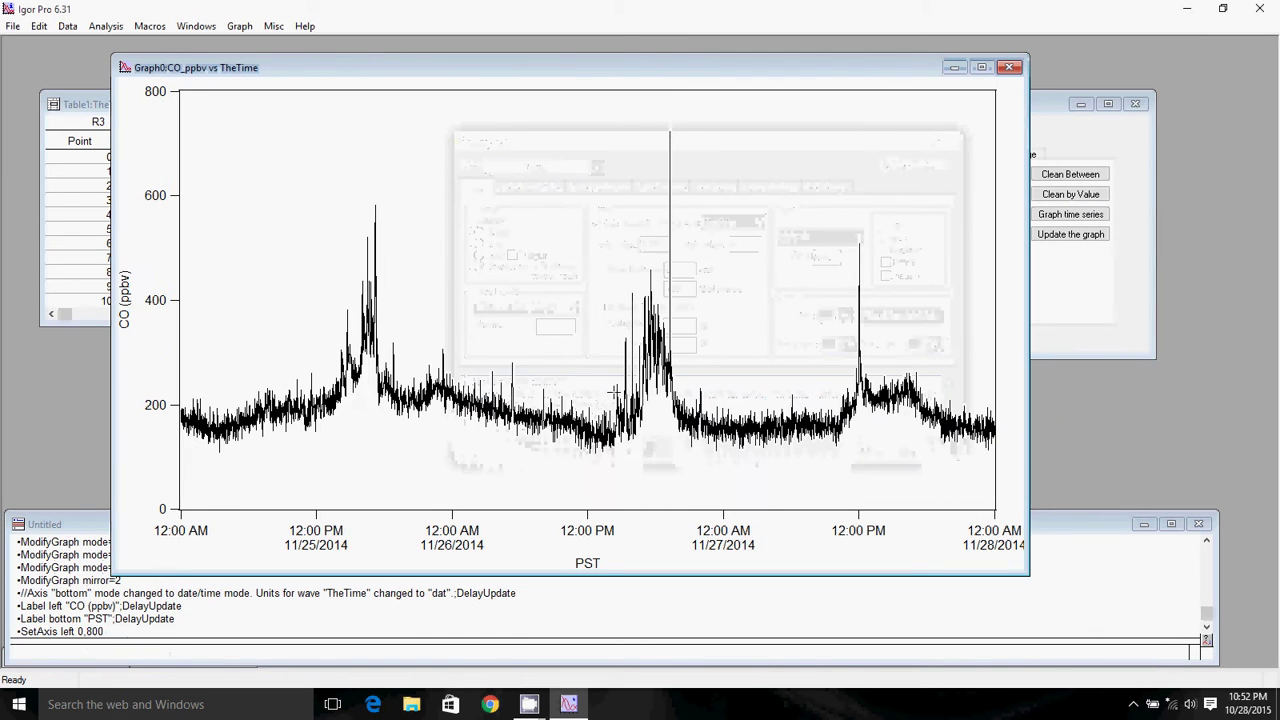
# Add a 'CO Time Series' text annotation and drag it to the top of the plot.
pyautogui.rightClick(734, 180)
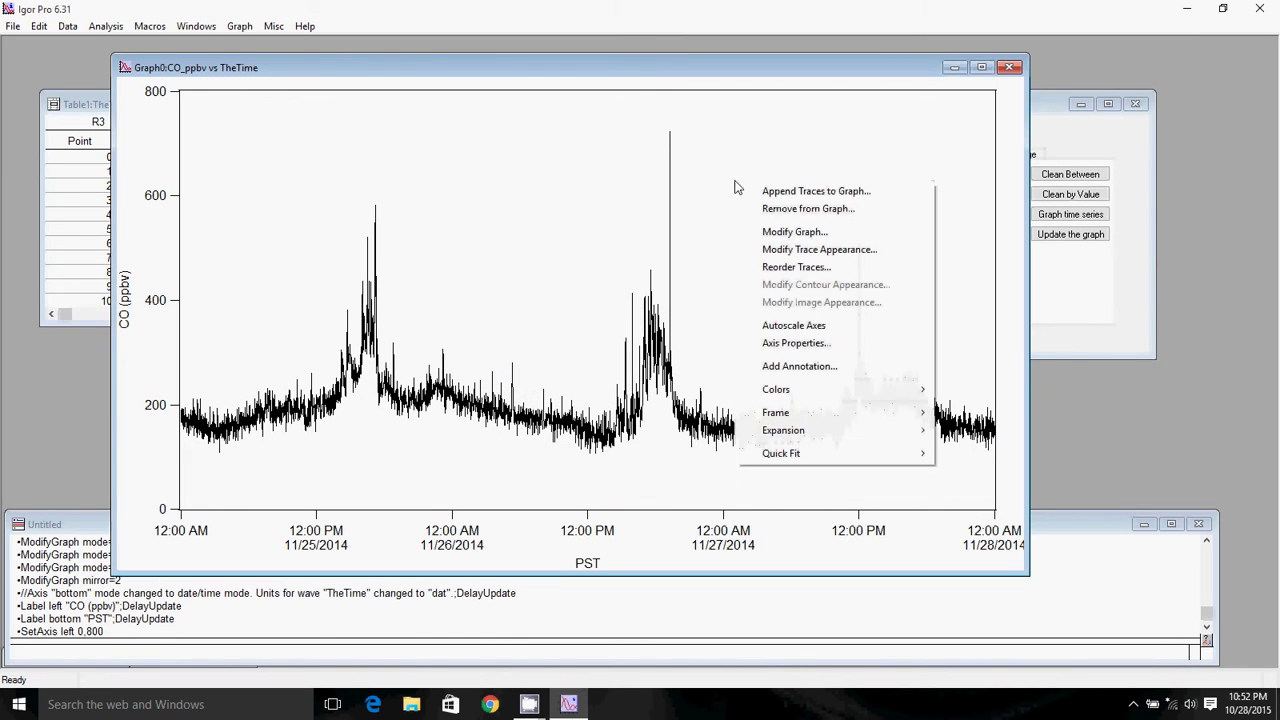
pyautogui.rightClick(714, 153)
pyautogui.click(780, 338)
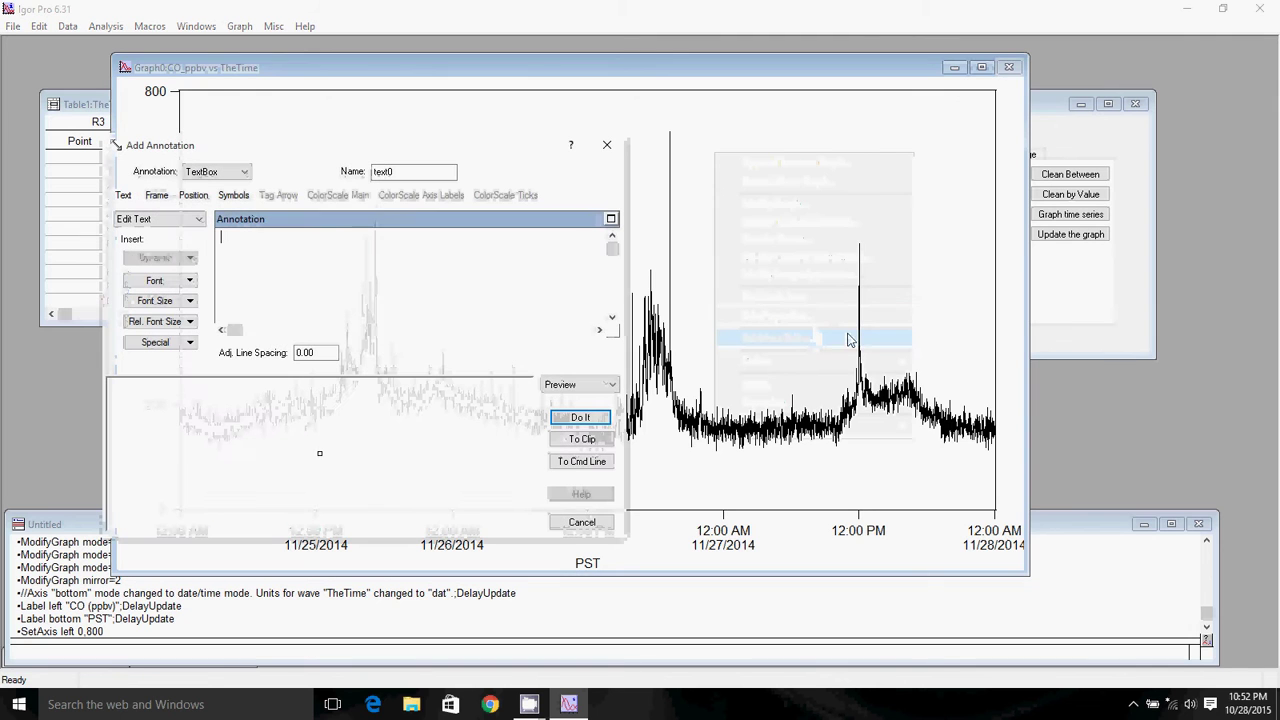
pyautogui.write('CO ')
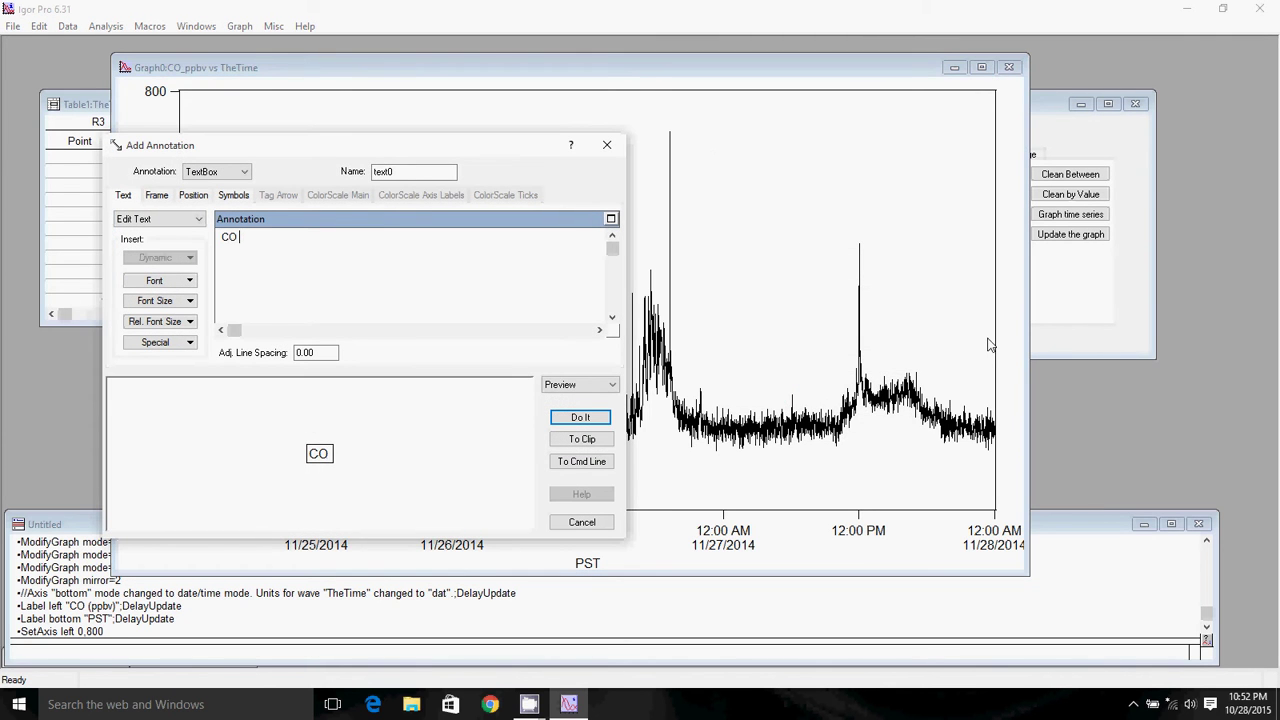
pyautogui.write('Time Series')
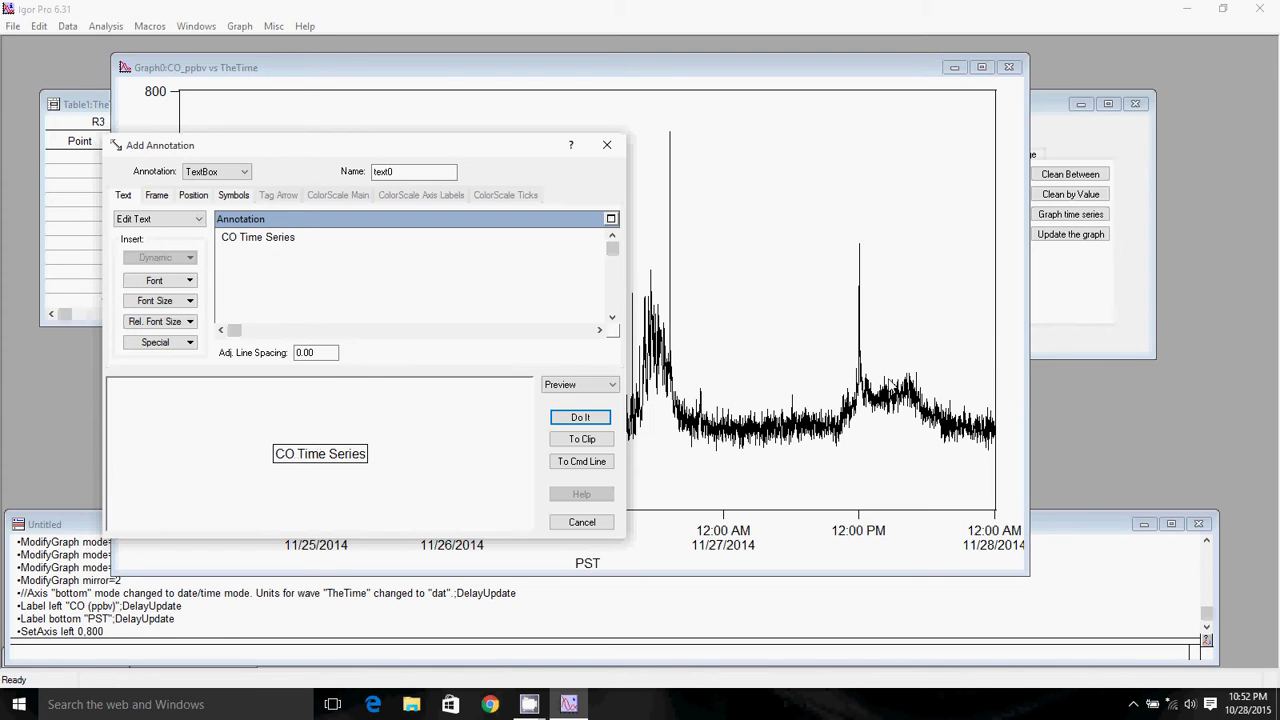
pyautogui.click(580, 417)
pyautogui.moveTo(612, 275); pyautogui.dragTo(566, 110)
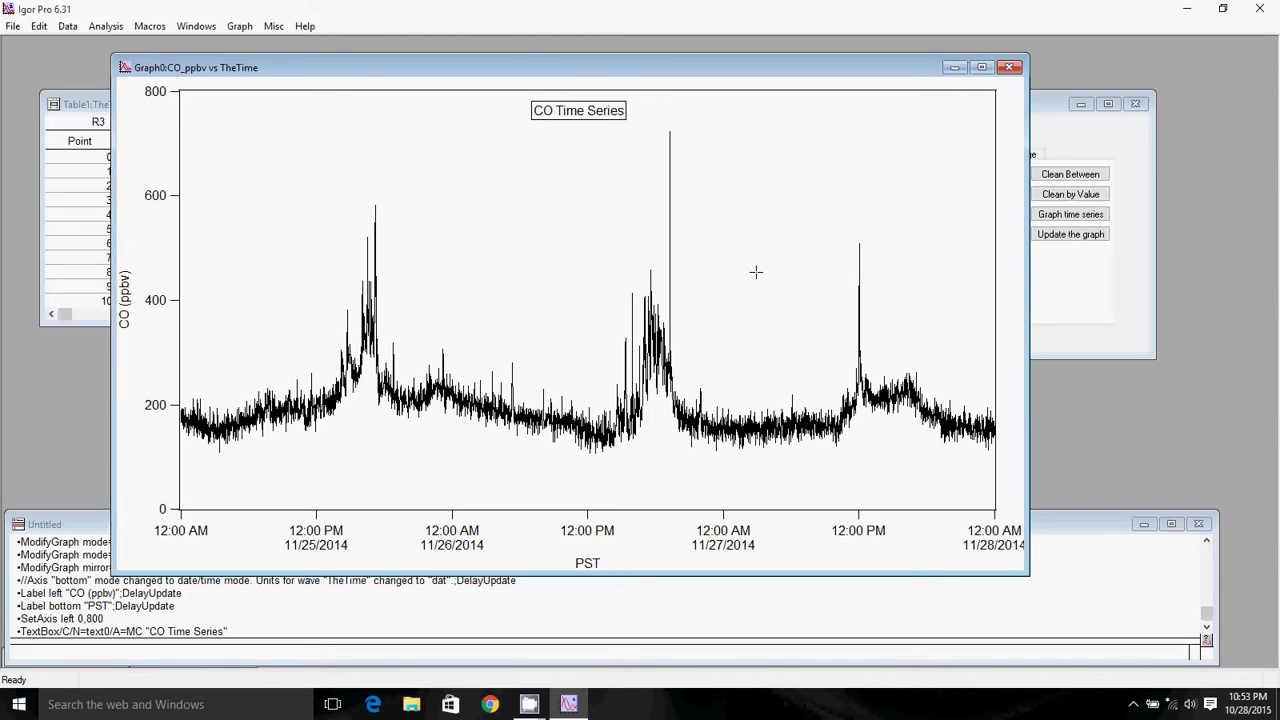
# Minimize the CO graph, then plot NOx_ppbv versus TheTime in a new, centred, enlarged graph.
pyautogui.click(954, 67)
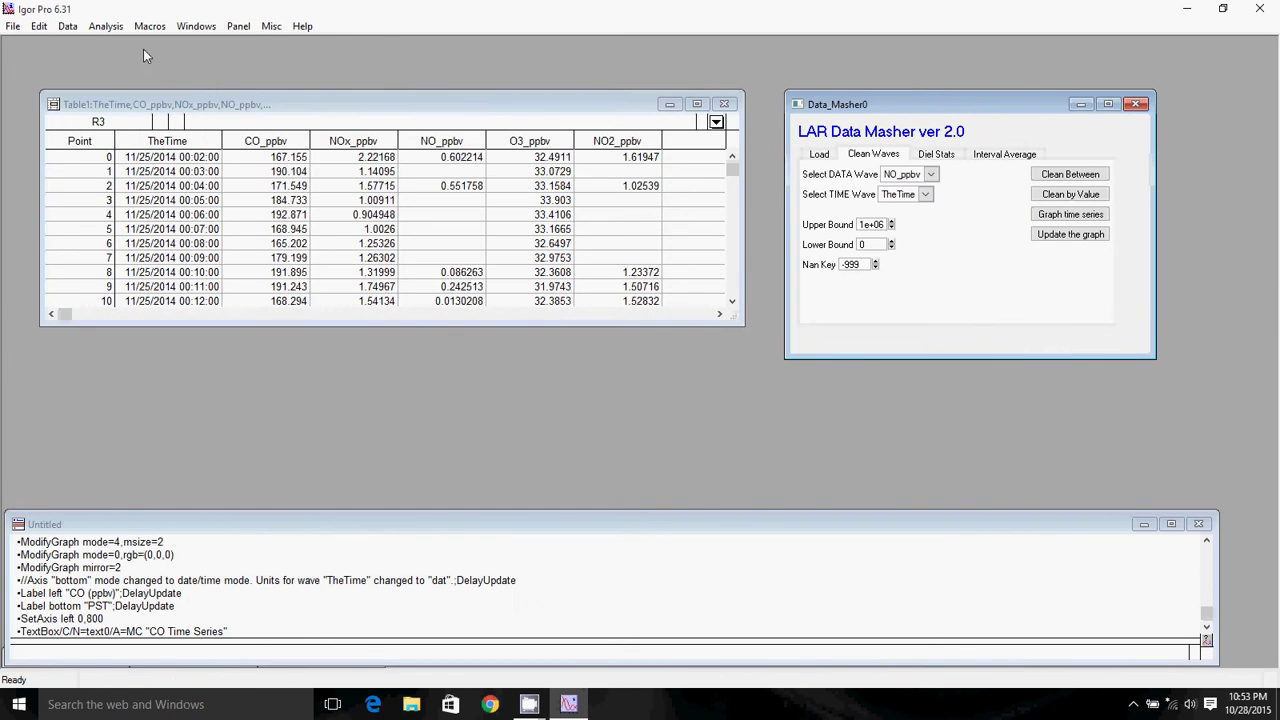
pyautogui.click(196, 26)
pyautogui.click(215, 44)
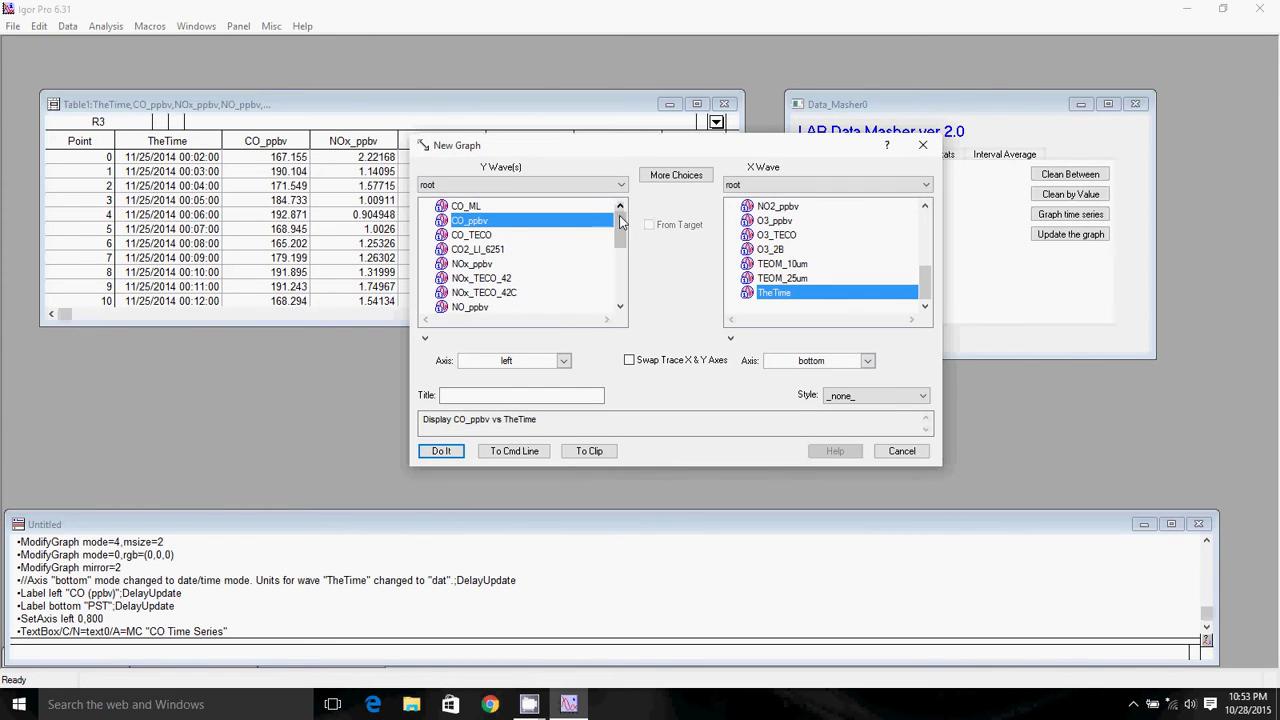
pyautogui.scroll(-1, 620, 228)
pyautogui.scroll(1, 620, 228)
pyautogui.click(776, 290)
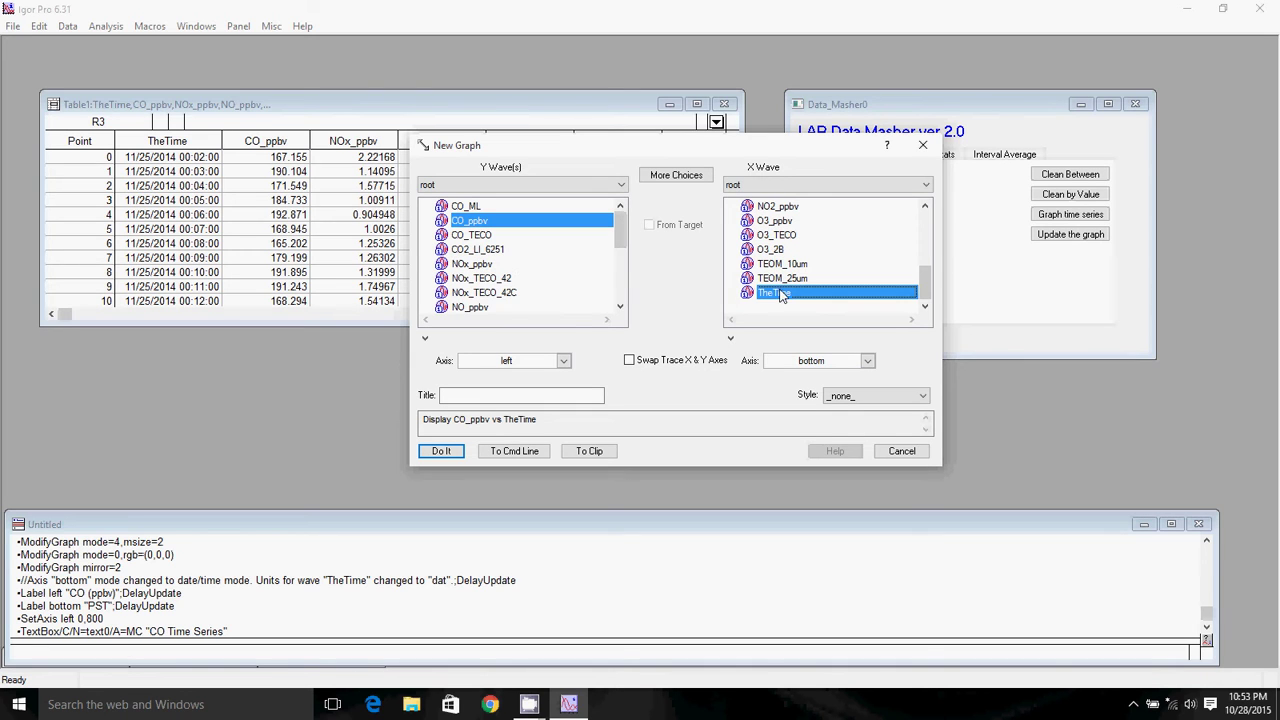
pyautogui.click(477, 264)
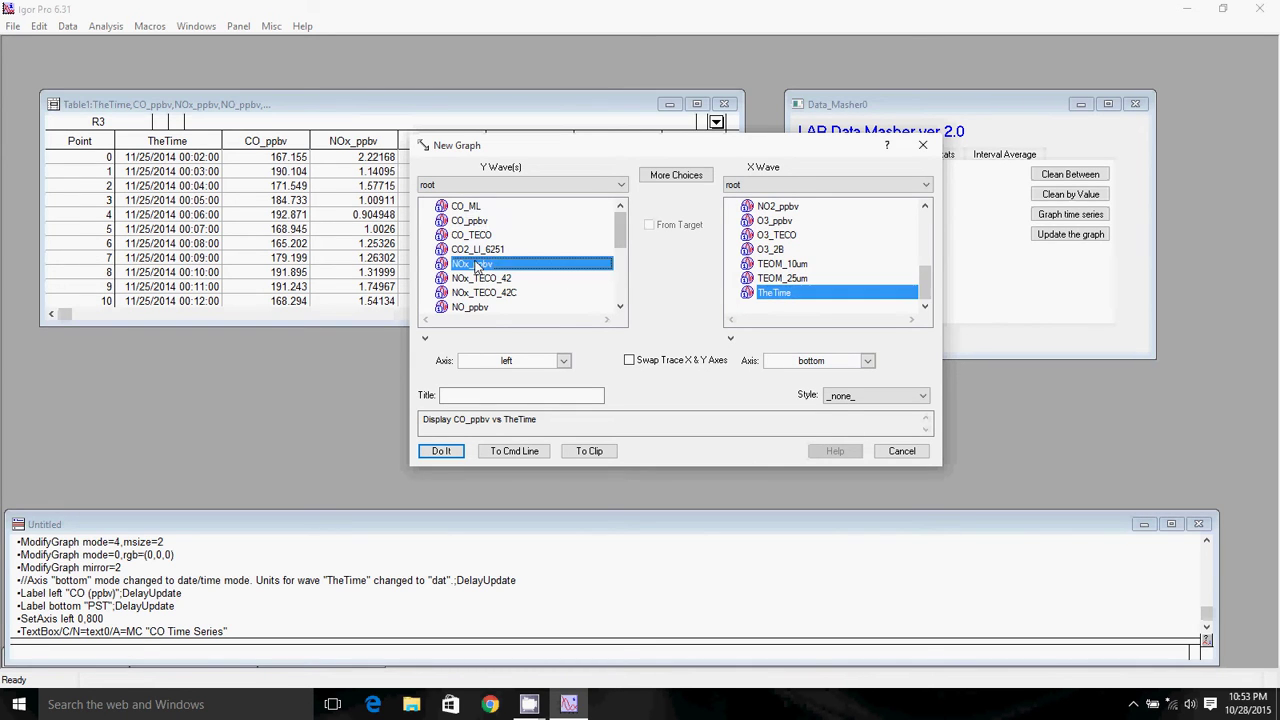
pyautogui.click(441, 451)
pyautogui.moveTo(323, 67); pyautogui.dragTo(434, 90)
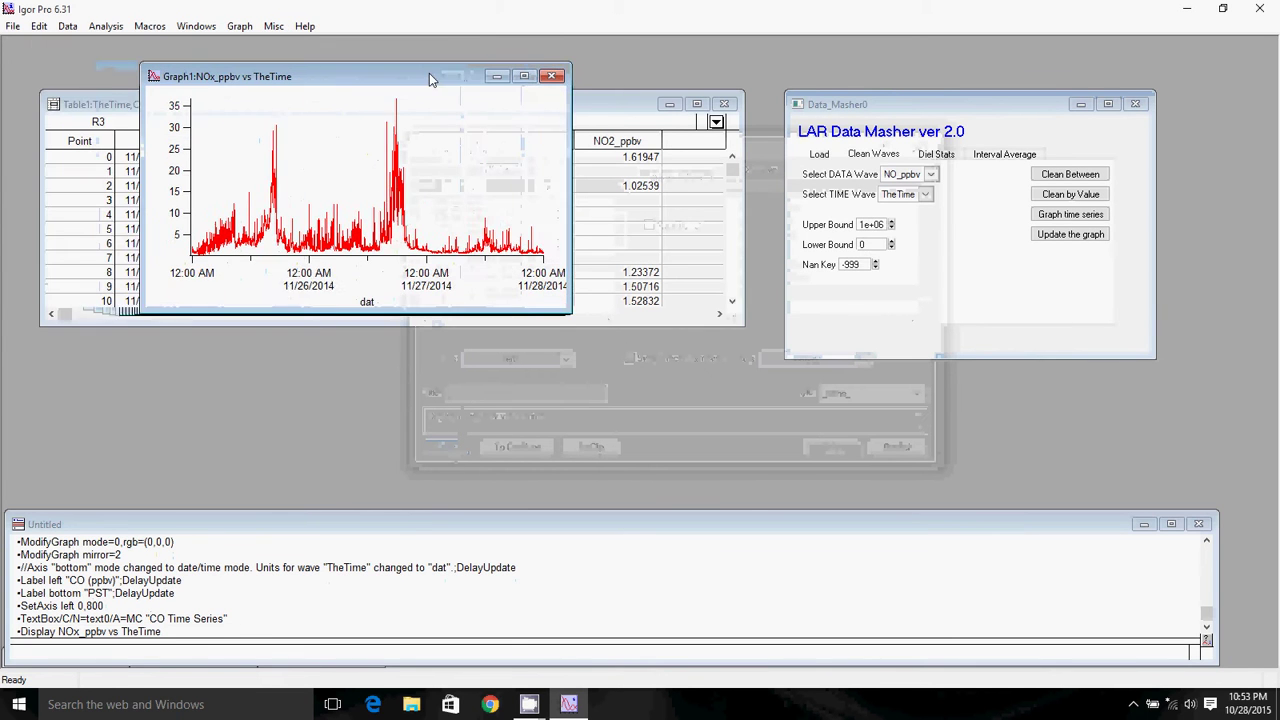
pyautogui.moveTo(573, 312); pyautogui.dragTo(1024, 548)
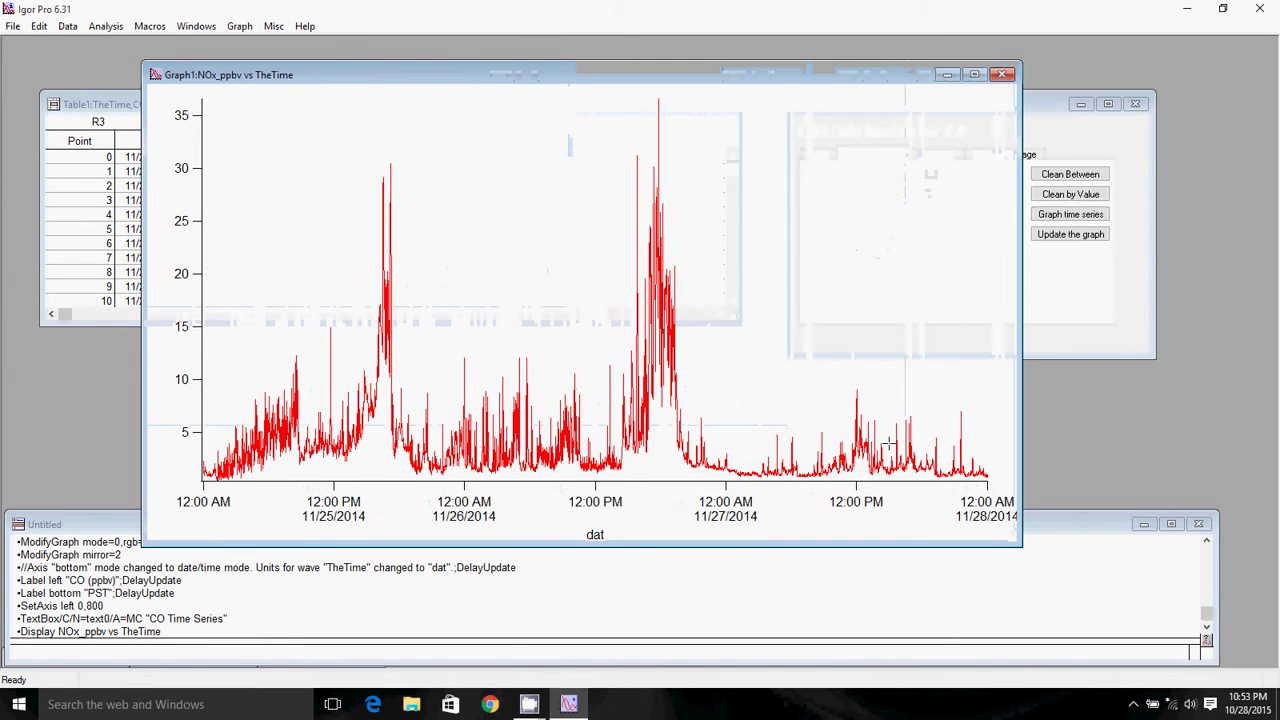
# Append O3_ppbv versus TheTime to the NOx graph using a right-hand axis.
pyautogui.click(240, 26)
pyautogui.click(250, 46)
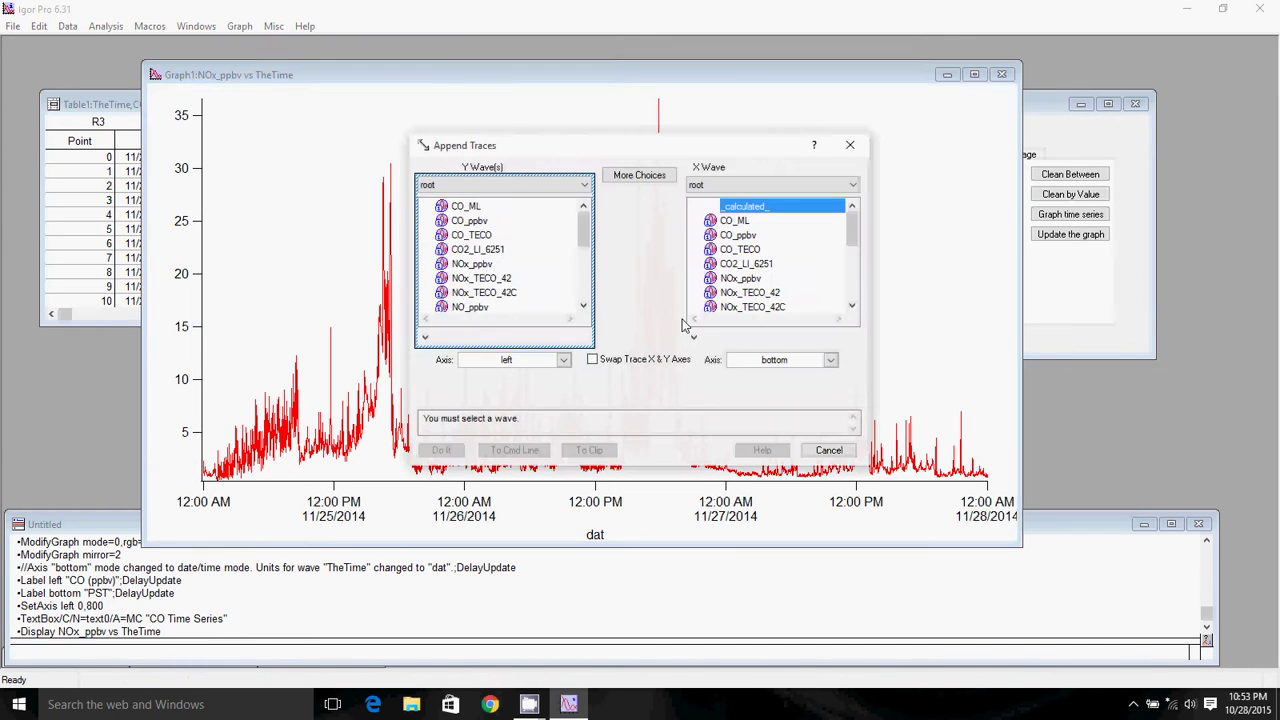
pyautogui.moveTo(855, 232); pyautogui.dragTo(855, 286)
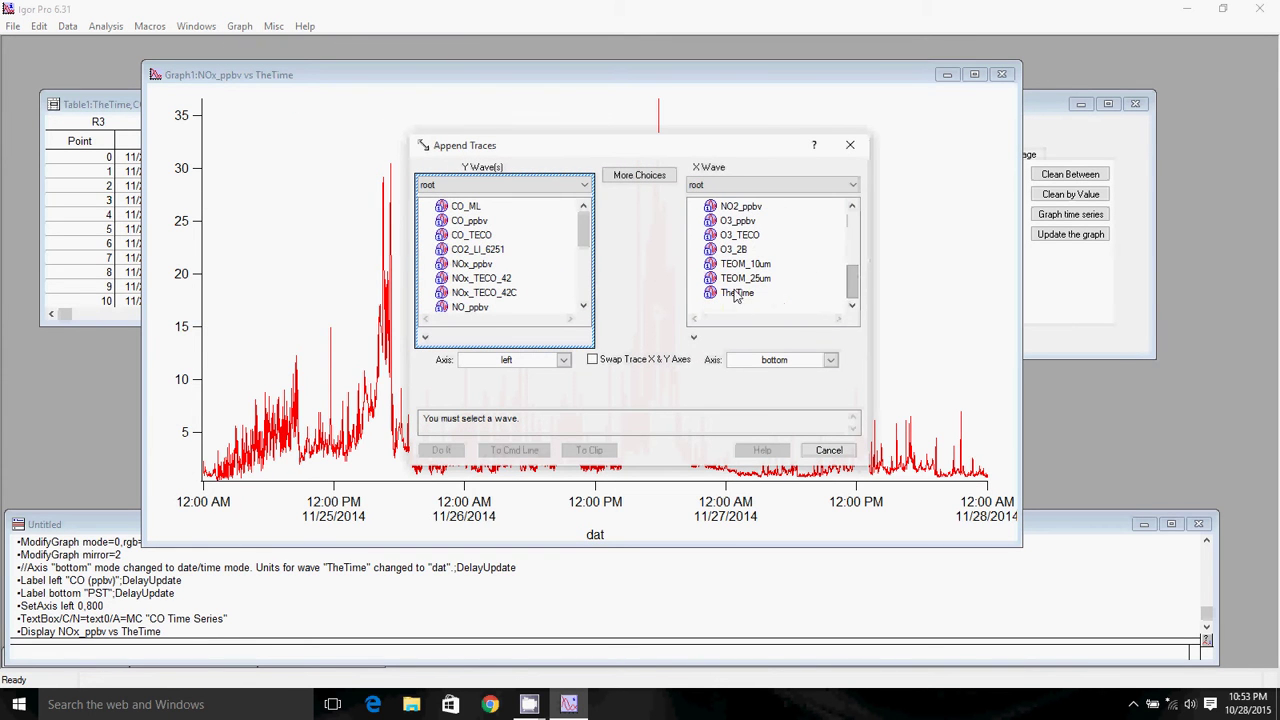
pyautogui.click(771, 292)
pyautogui.moveTo(588, 228); pyautogui.dragTo(584, 285)
pyautogui.click(478, 221)
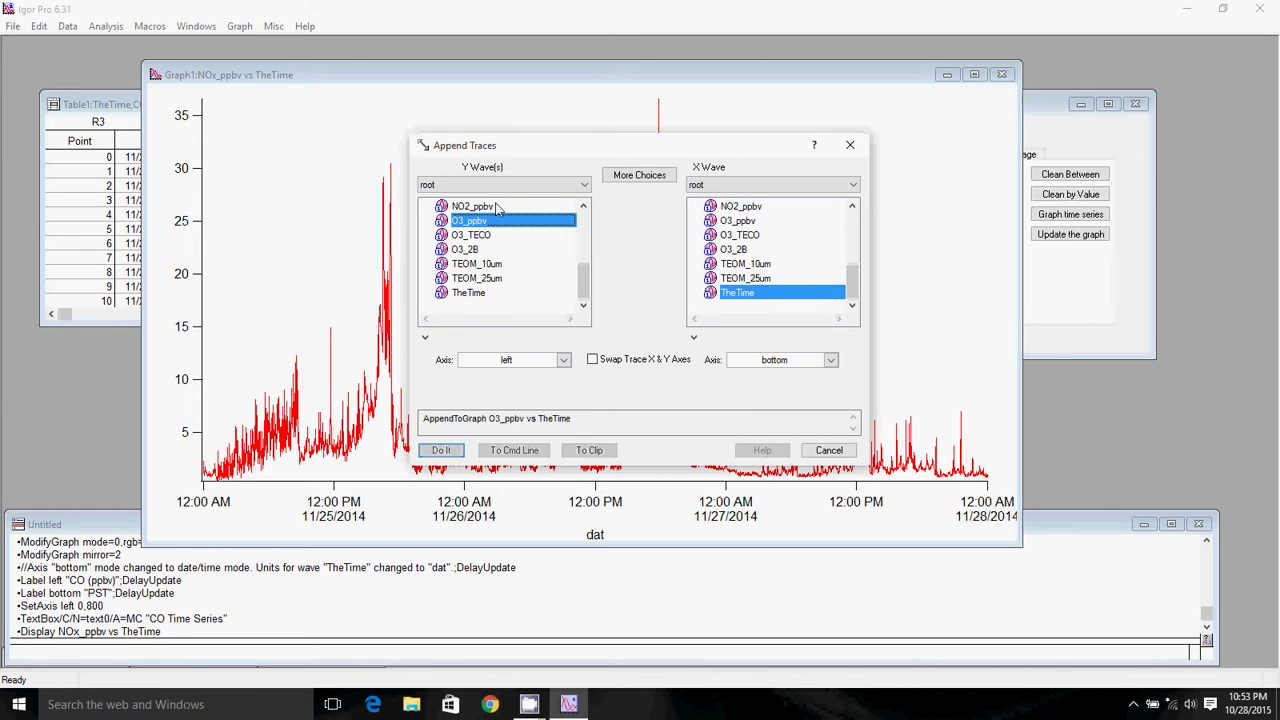
pyautogui.click(563, 360)
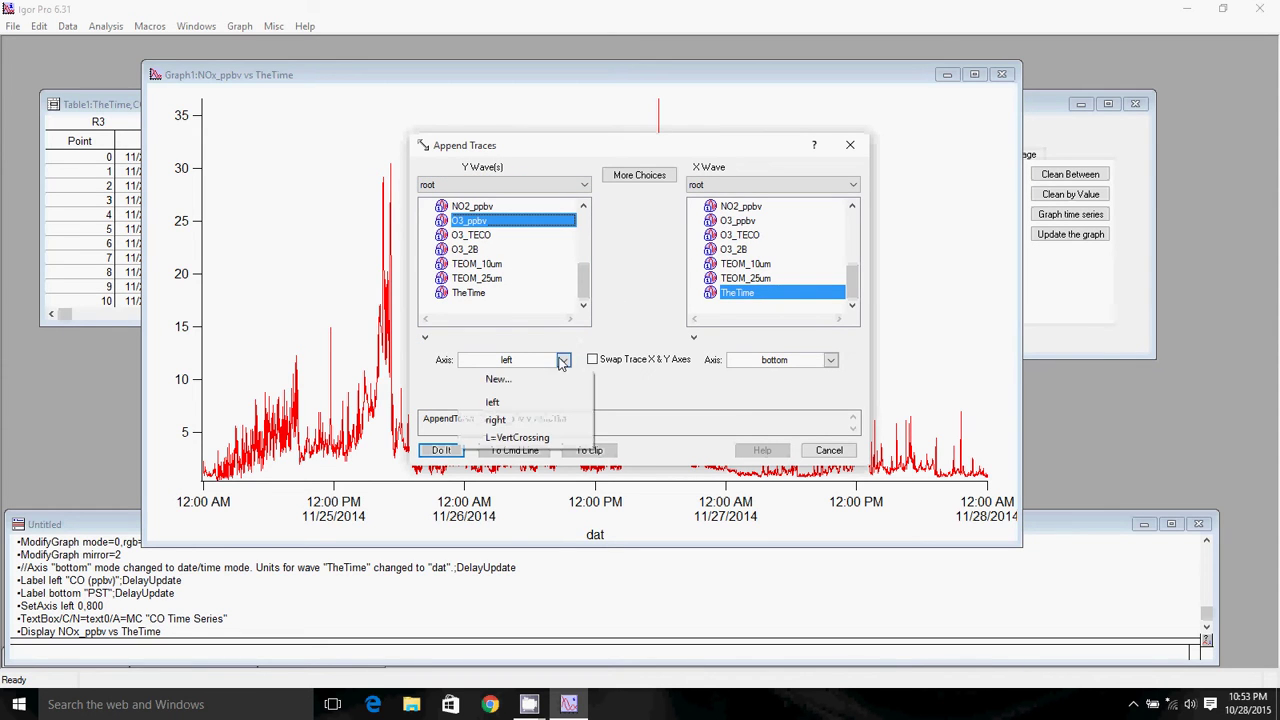
pyautogui.click(496, 420)
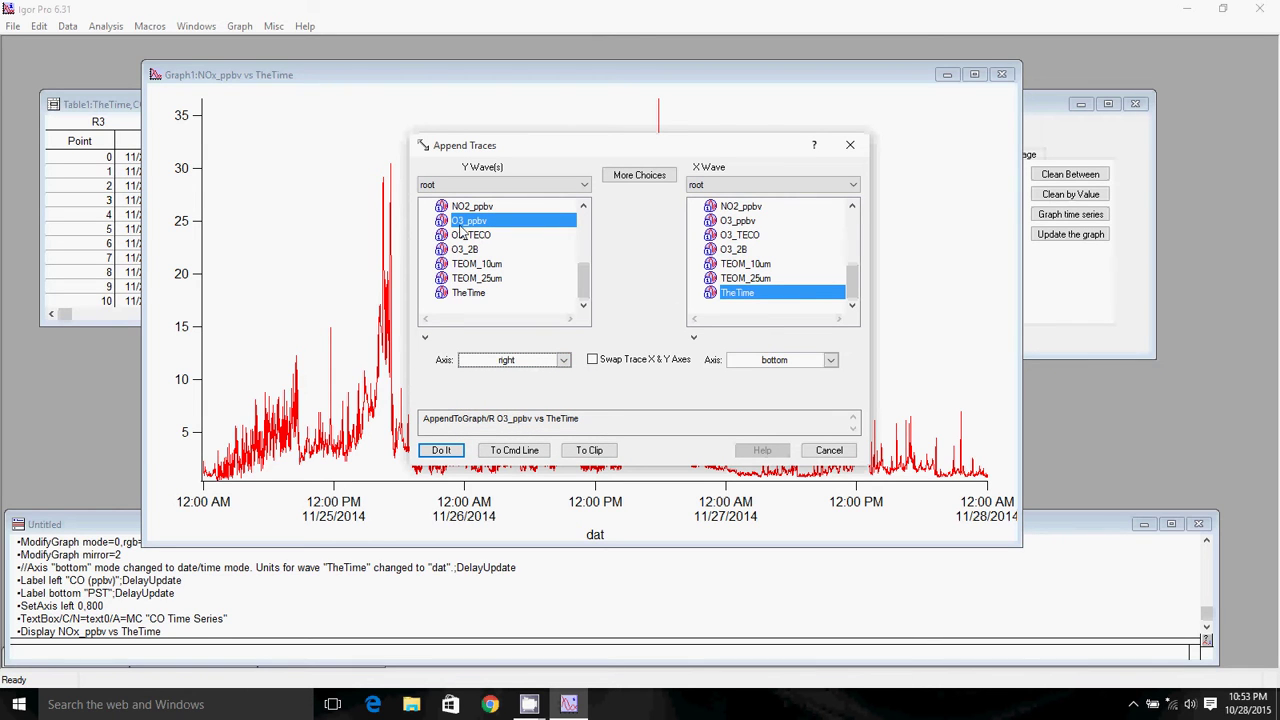
pyautogui.click(441, 450)
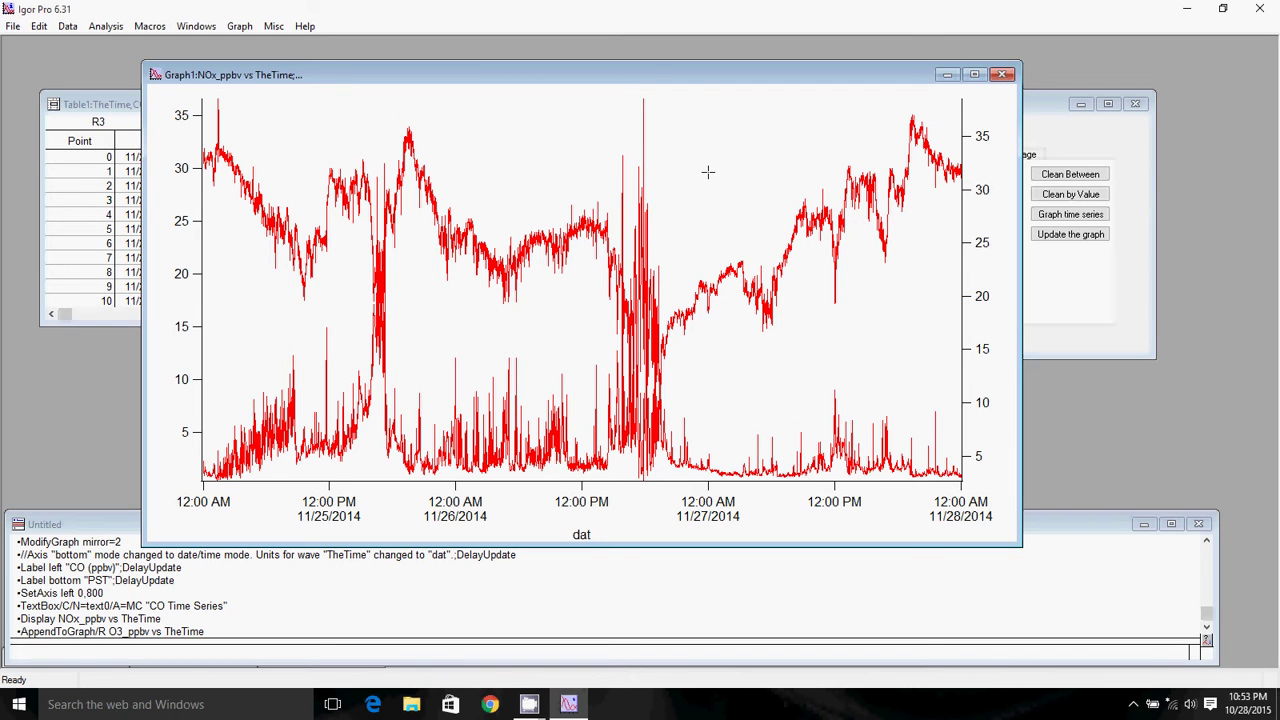
# Colour the NOx_ppbv trace dark blue and the O3_ppbv trace black.
pyautogui.doubleClick(716, 166)
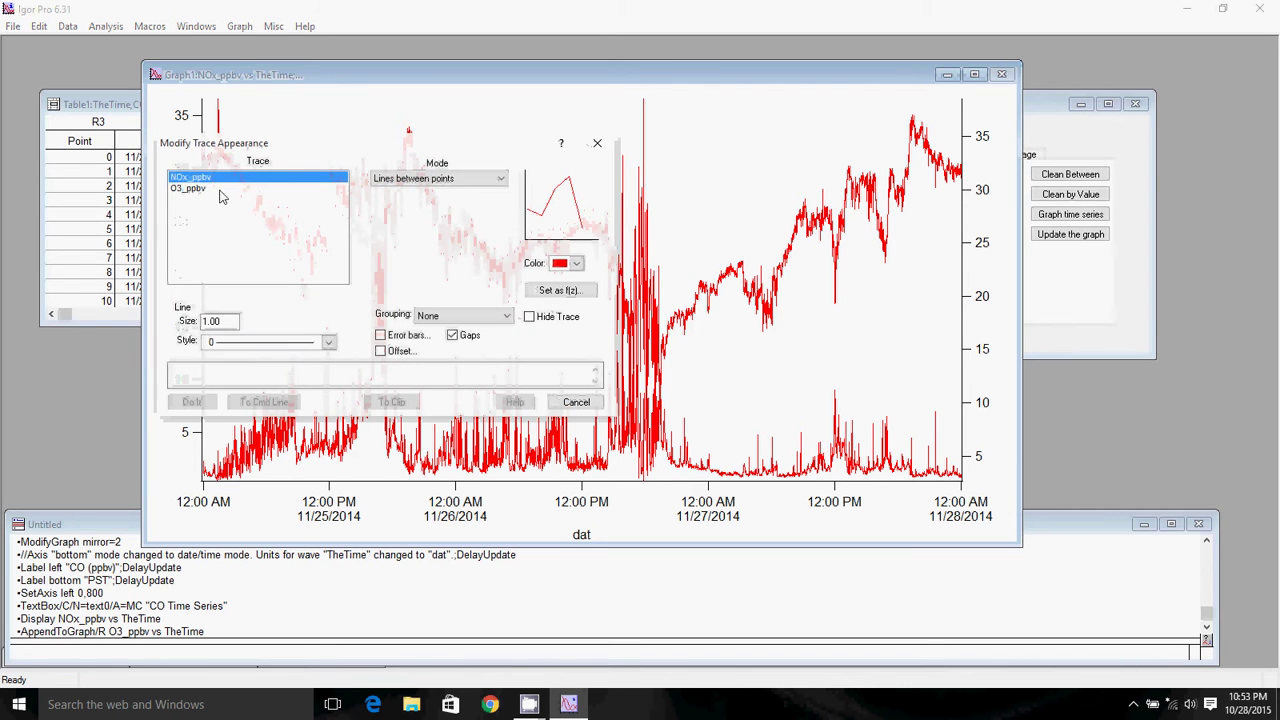
pyautogui.click(576, 263)
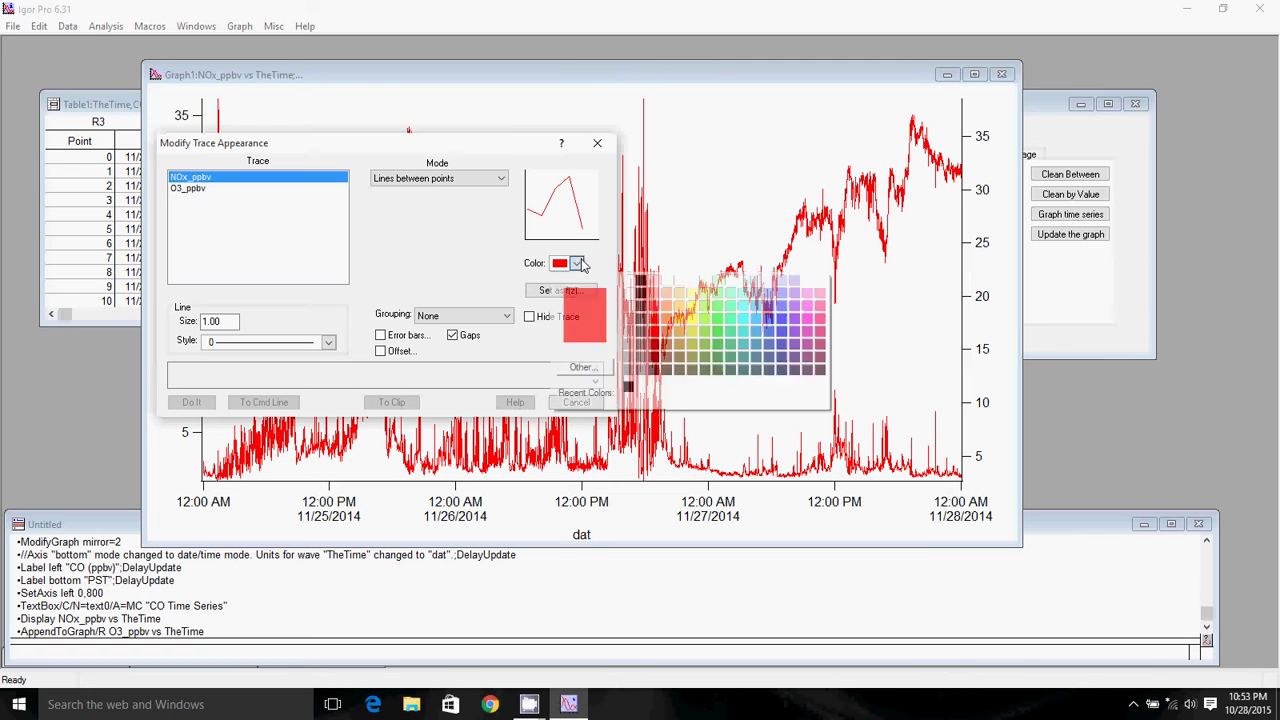
pyautogui.click(782, 350)
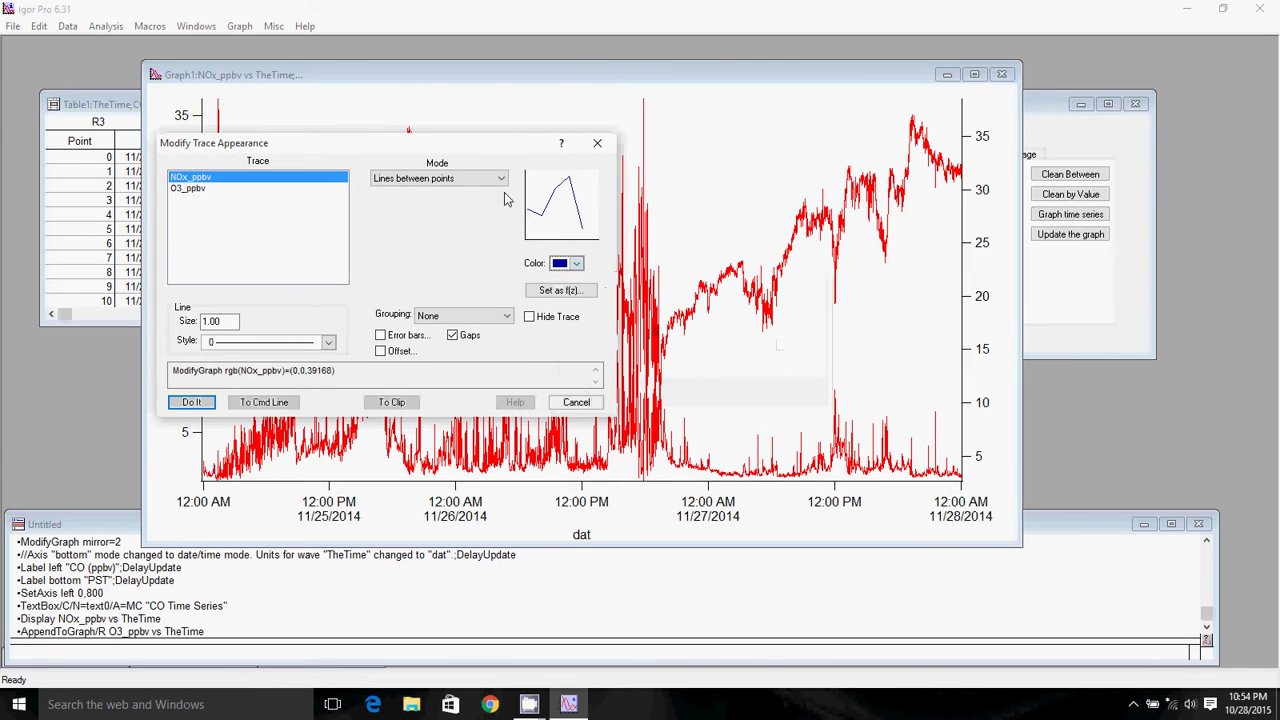
pyautogui.click(218, 189)
pyautogui.click(440, 178)
pyautogui.click(586, 268)
pyautogui.click(586, 266)
pyautogui.click(641, 281)
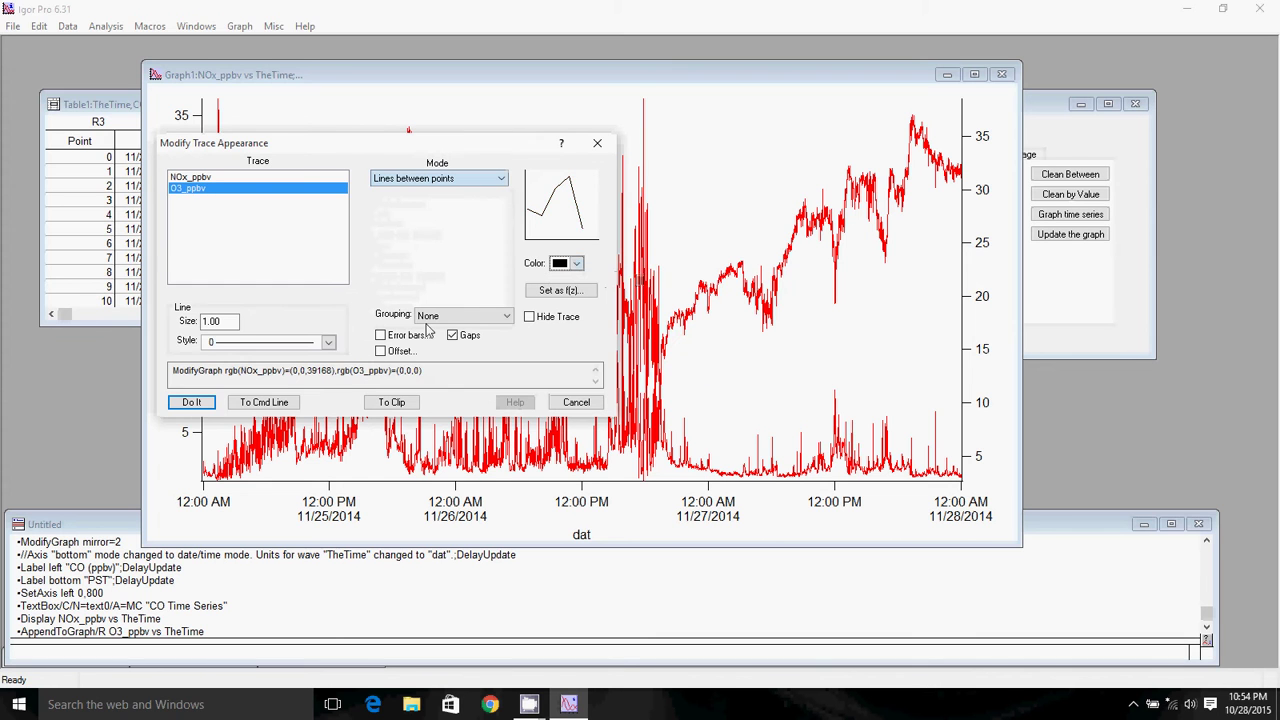
pyautogui.click(192, 402)
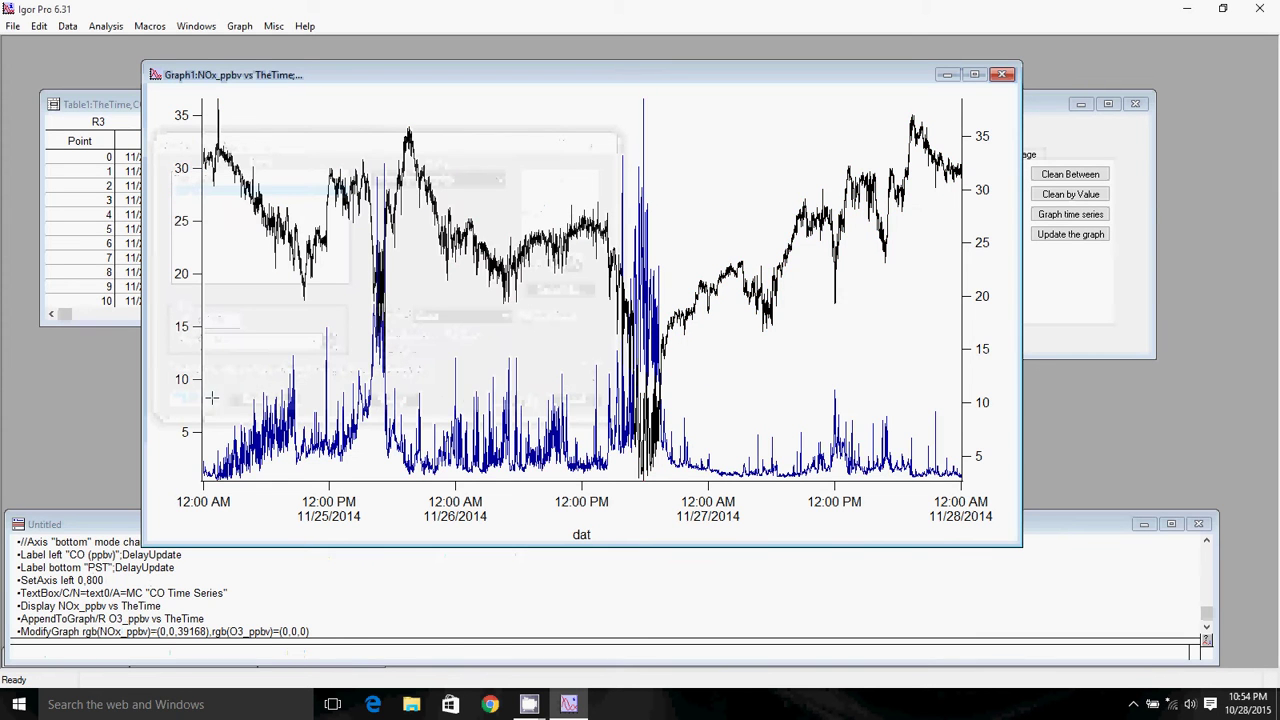
# Label the left axis 'NO\Bx\M (ppbv)' so the x appears as a subscript.
pyautogui.rightClick(706, 192)
pyautogui.click(790, 355)
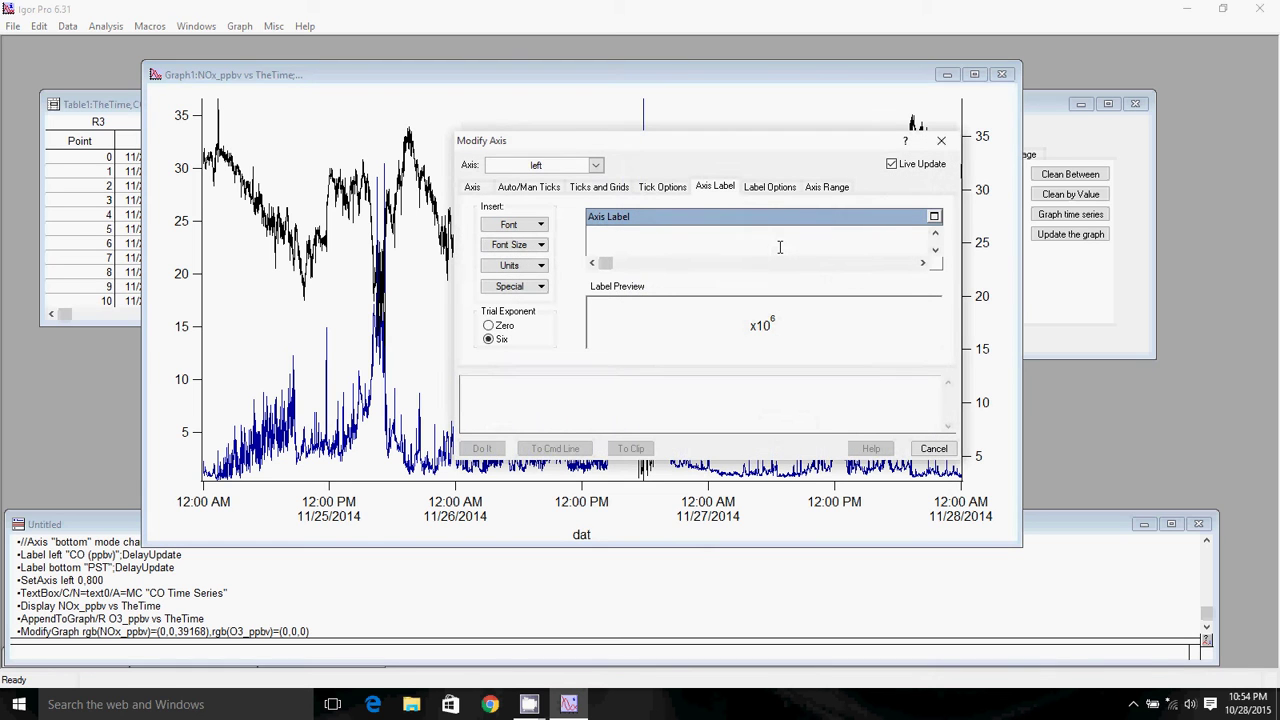
pyautogui.write('NO')
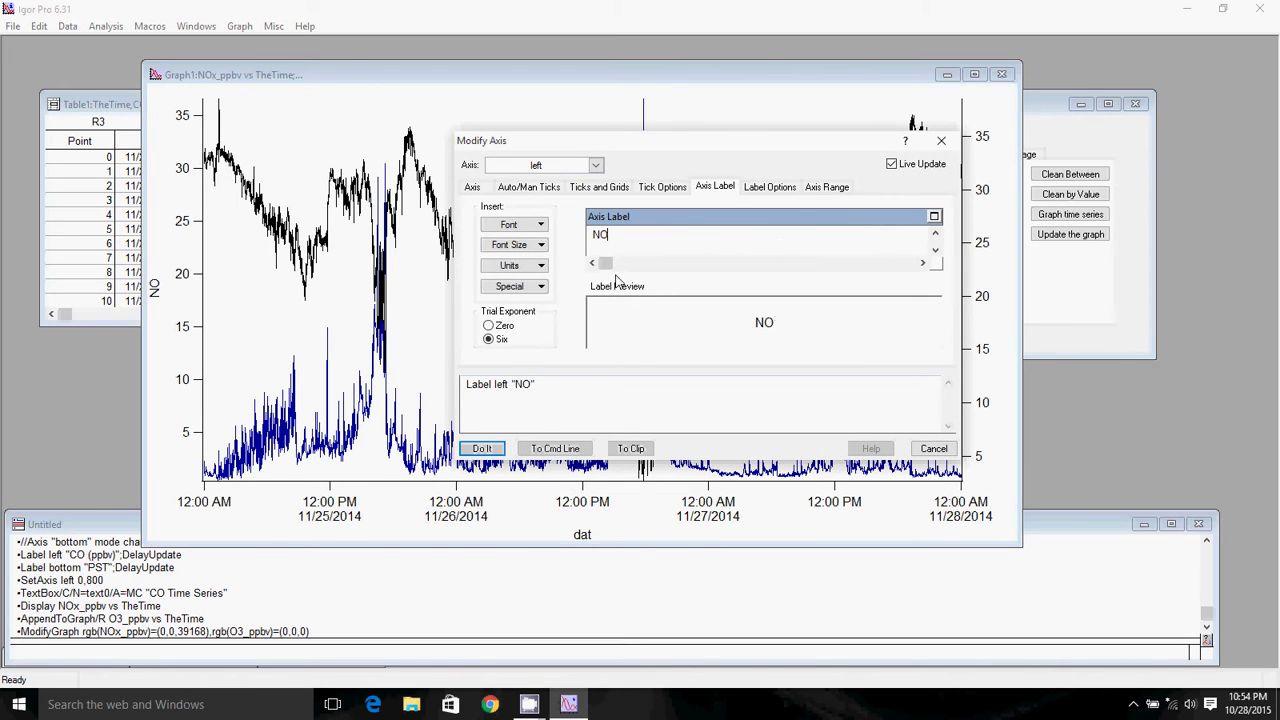
pyautogui.click(515, 286)
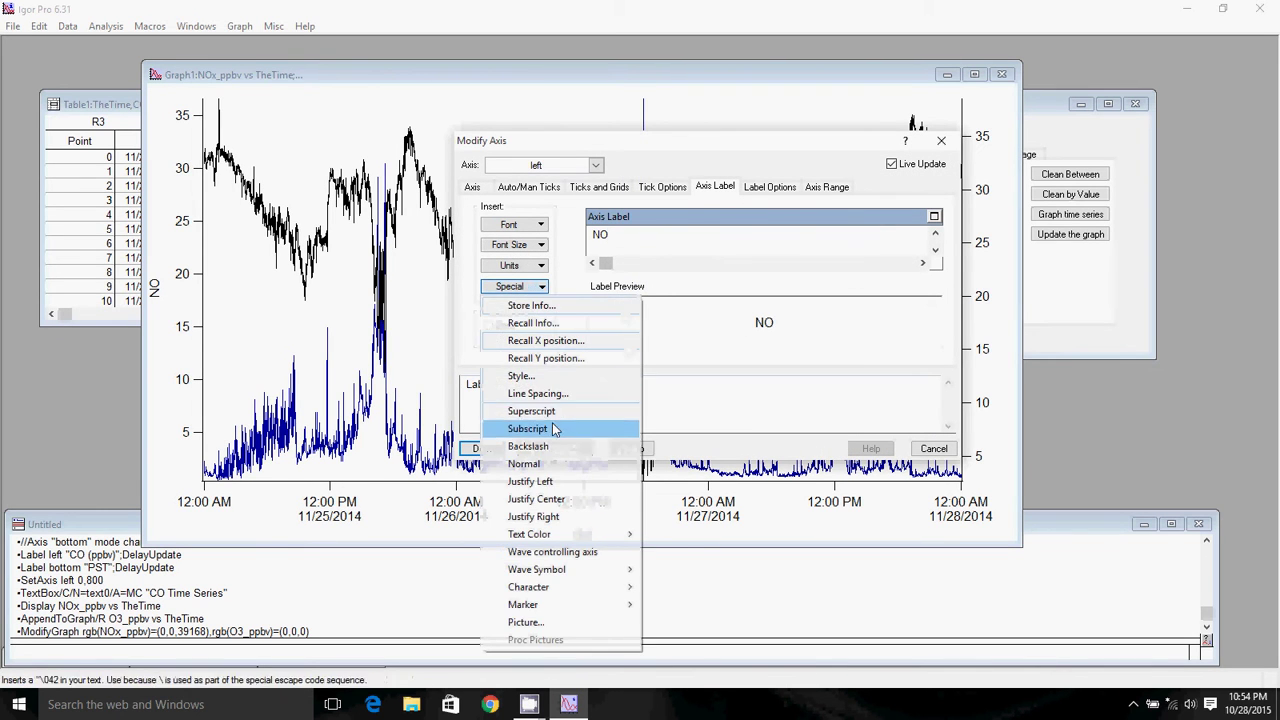
pyautogui.click(555, 428)
pyautogui.write('x')
pyautogui.click(515, 286)
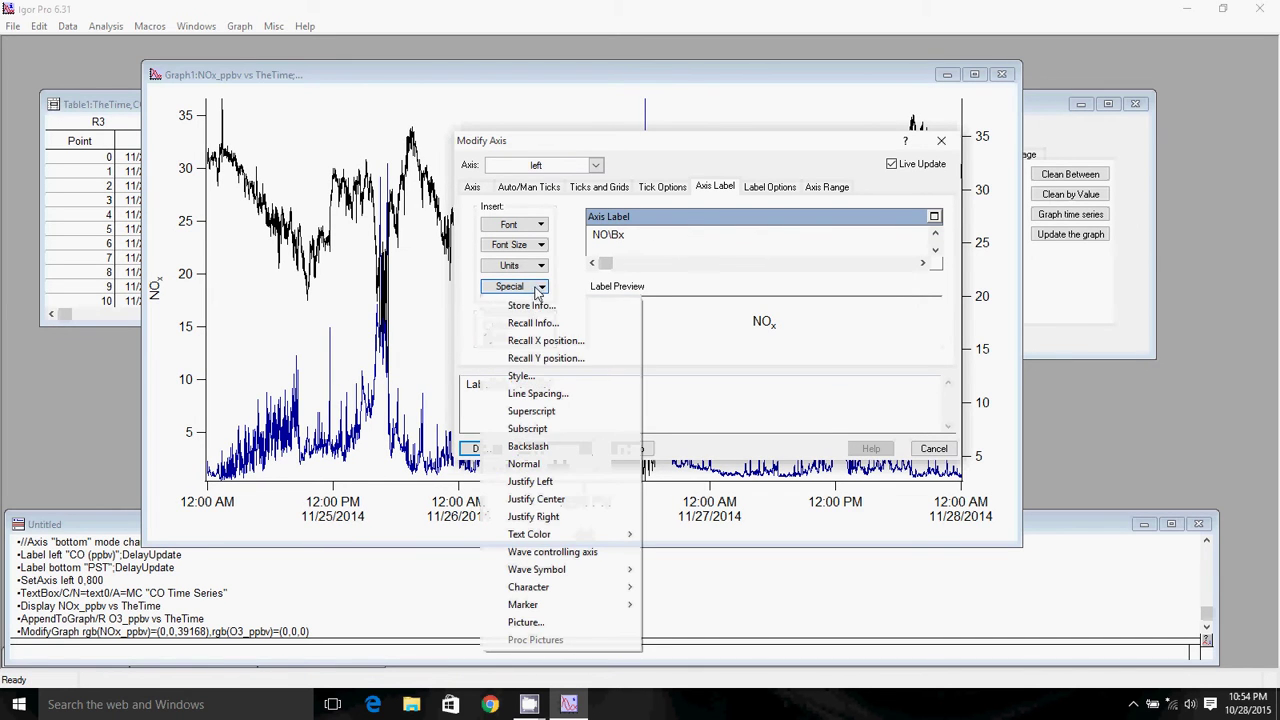
pyautogui.click(550, 462)
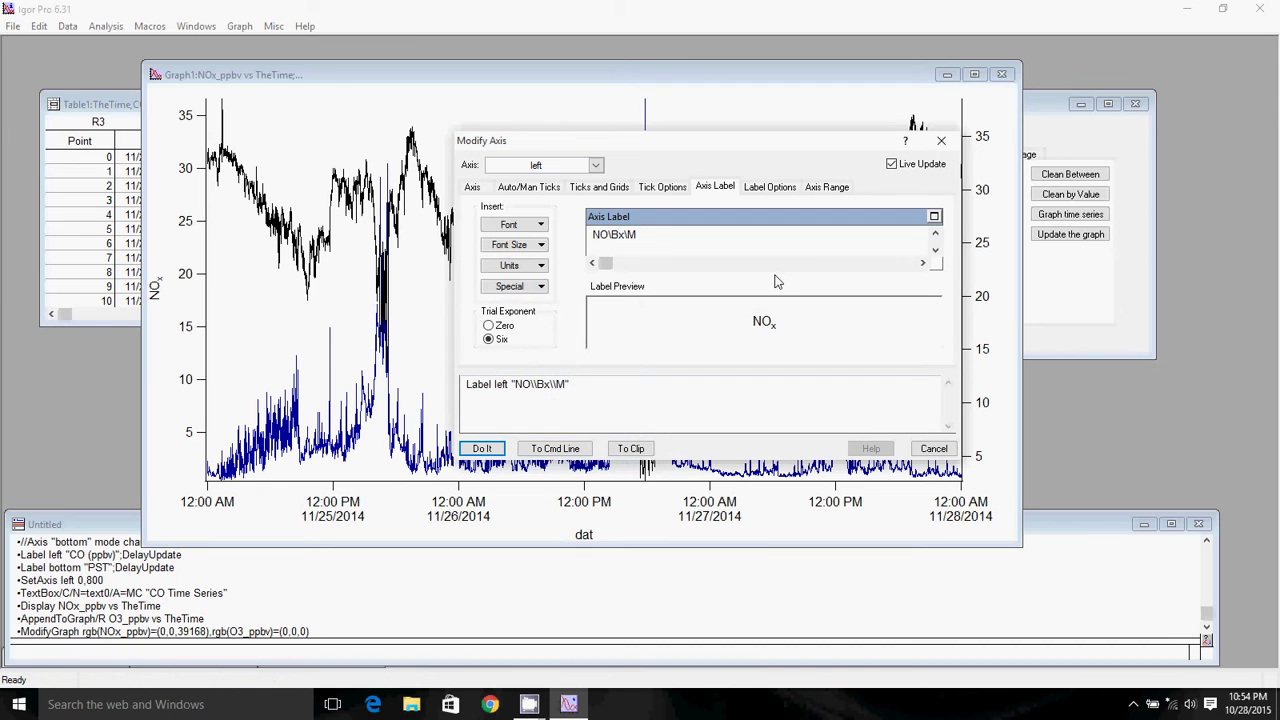
pyautogui.write('(ppbv)')
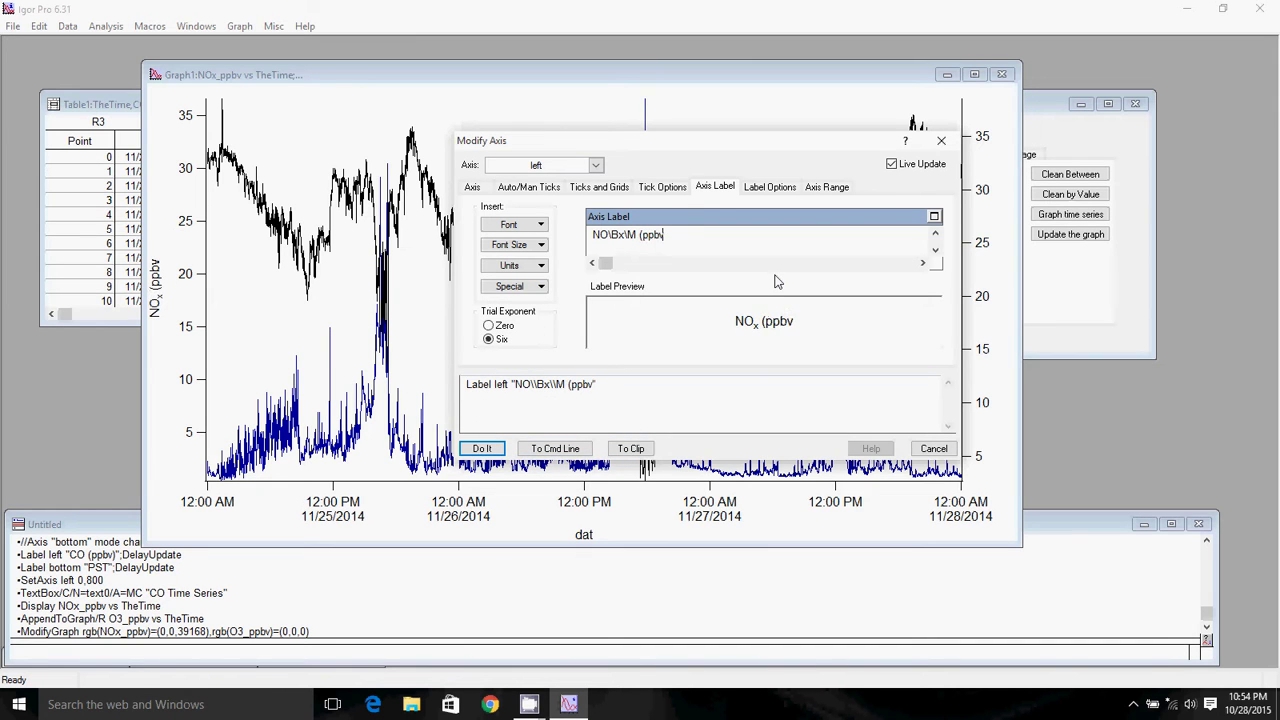
# Label the right axis 'O\B3\M (ppbv)' and the bottom axis 'PST'.
pyautogui.click(592, 165)
pyautogui.click(520, 208)
pyautogui.click(670, 237)
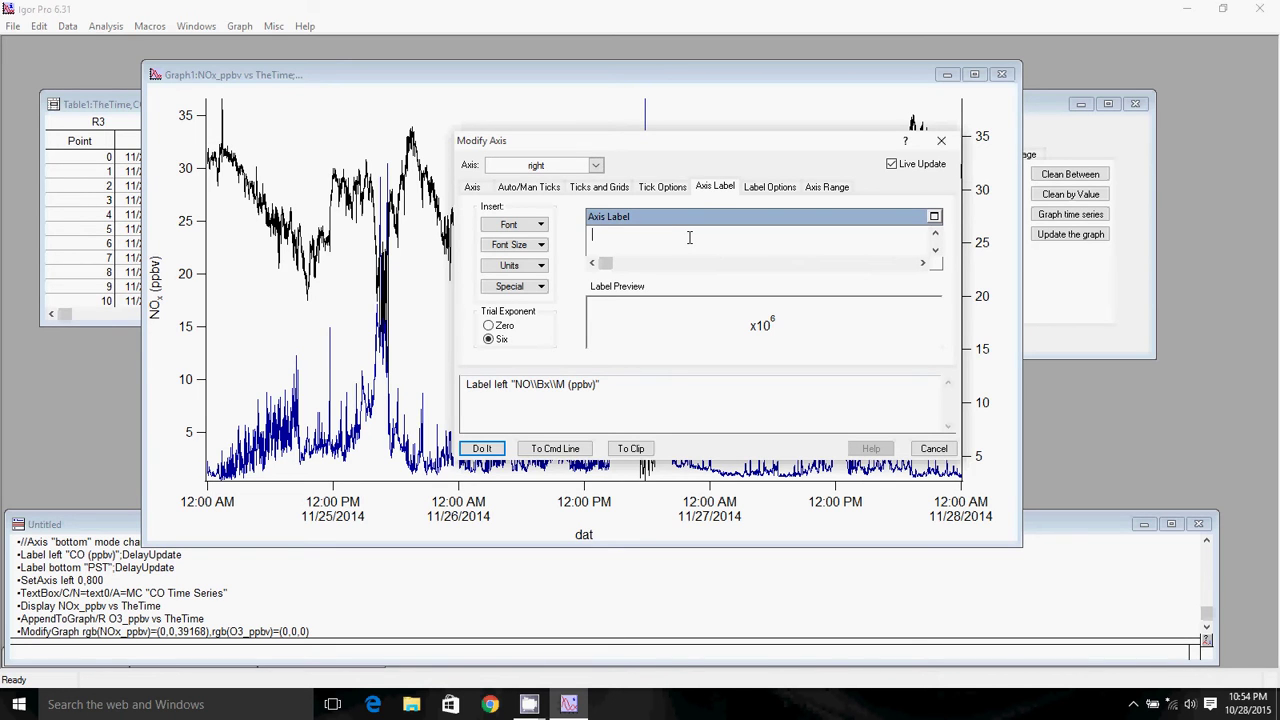
pyautogui.write('O')
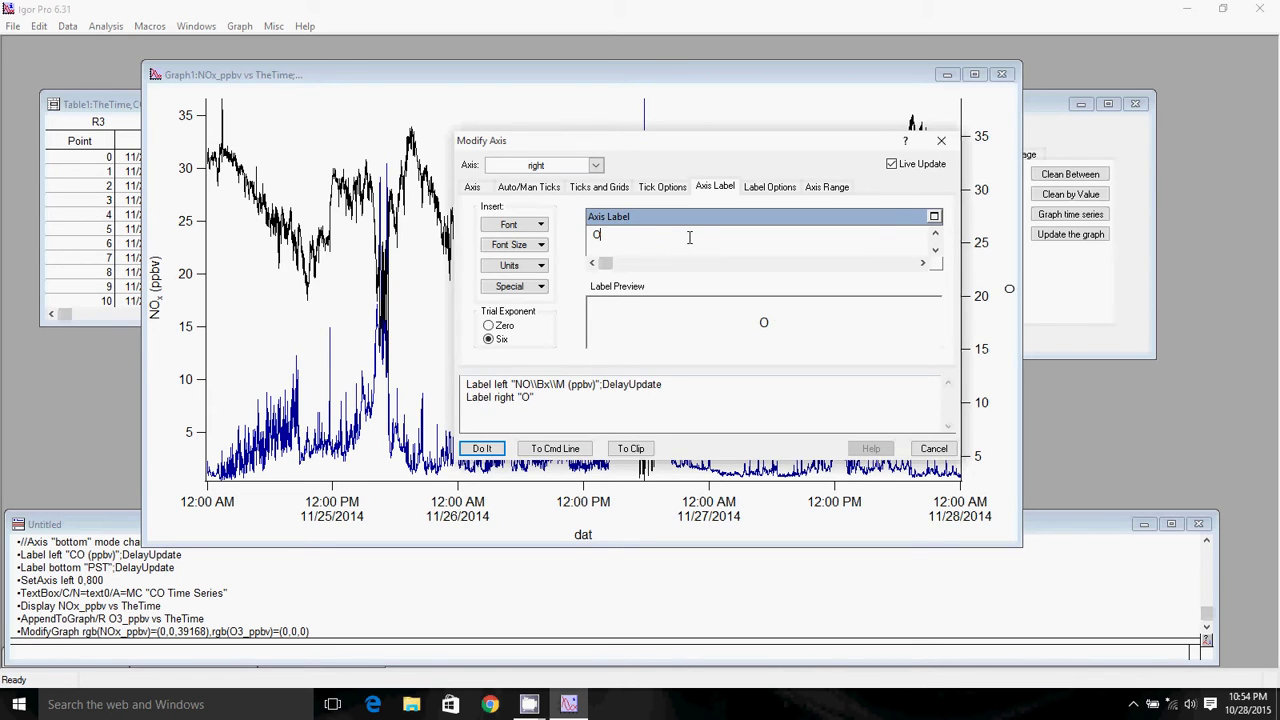
pyautogui.write('\\B')
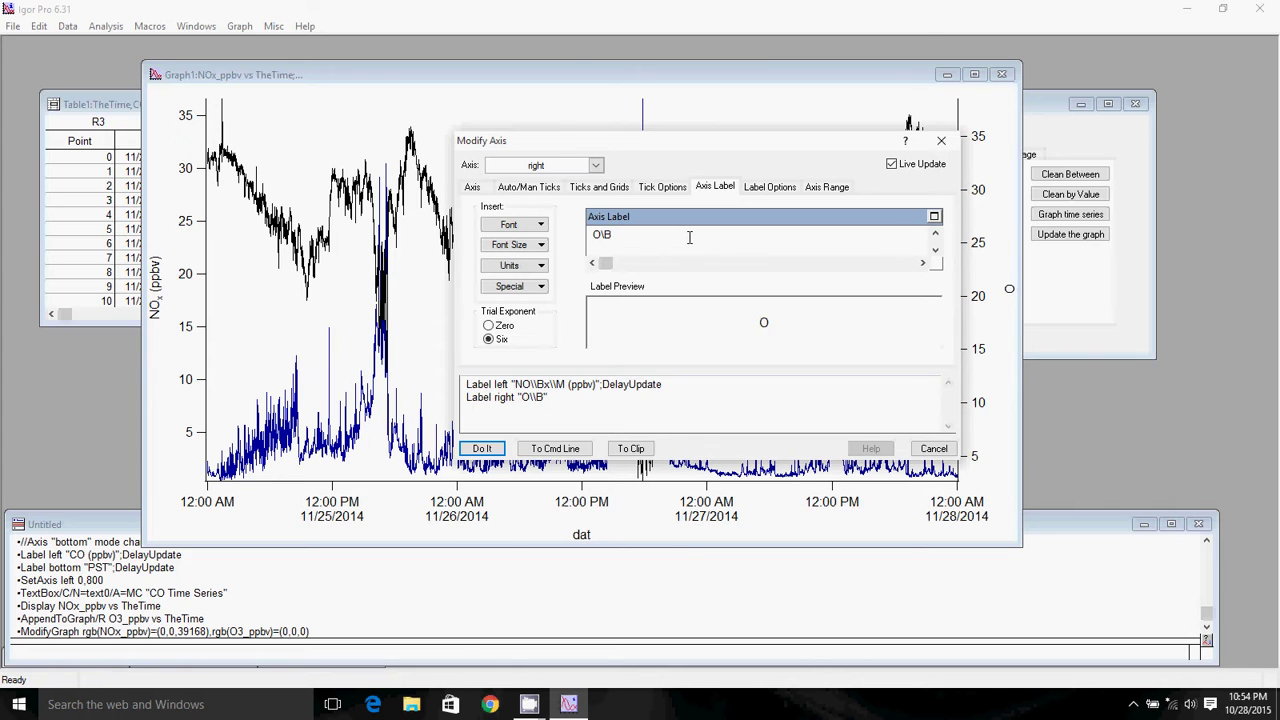
pyautogui.write('3\\M (ppbv)')
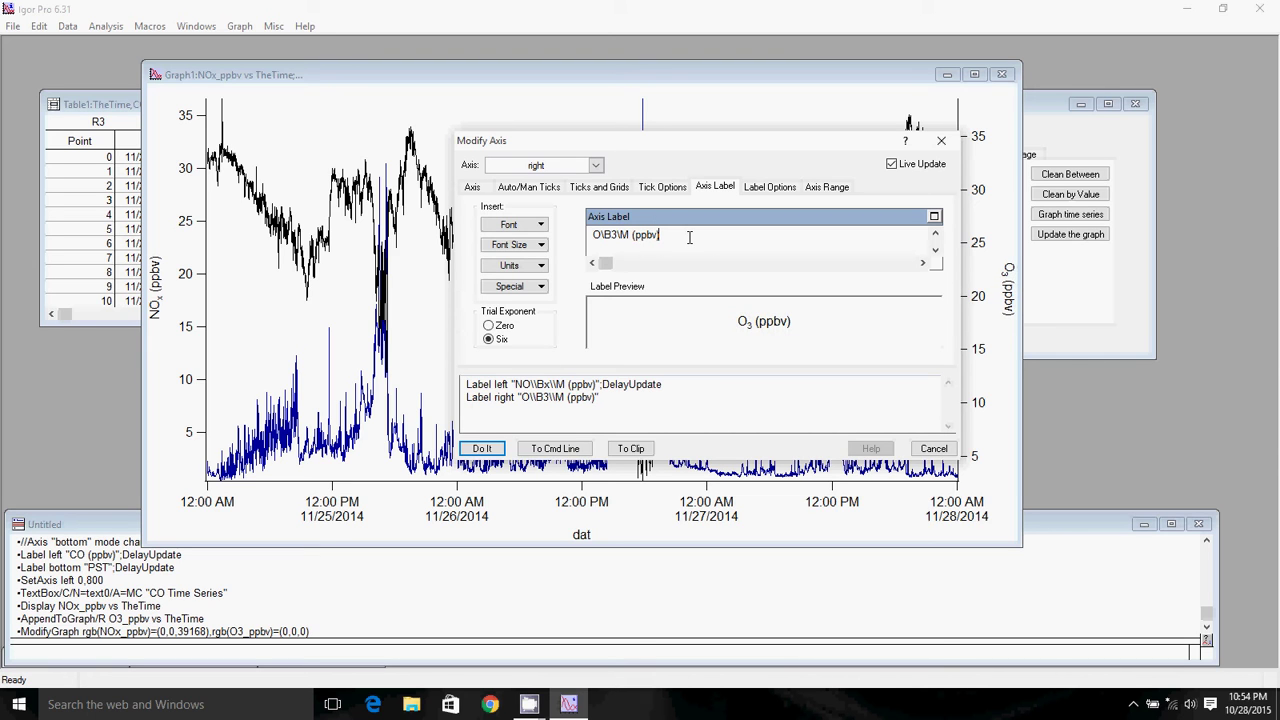
pyautogui.click(596, 165)
pyautogui.click(540, 190)
pyautogui.write('PST')
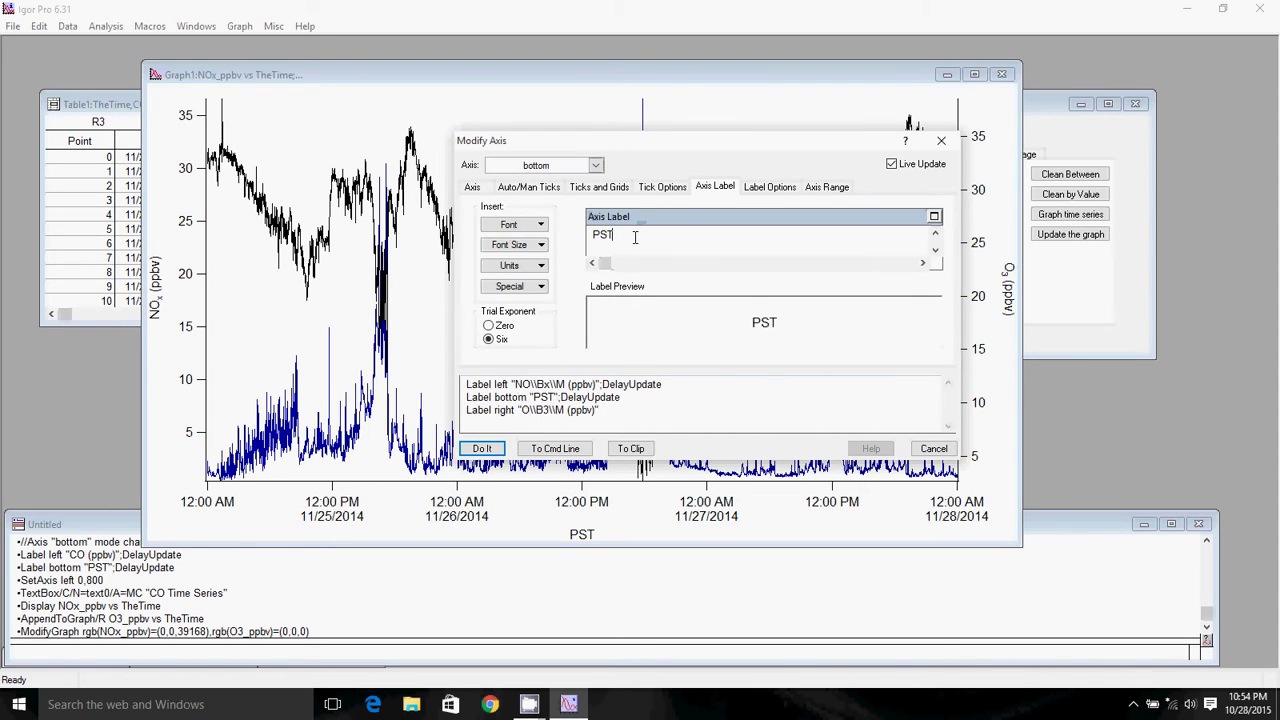
# Mirror the bottom axis along the top with no ticks.
pyautogui.click(471, 190)
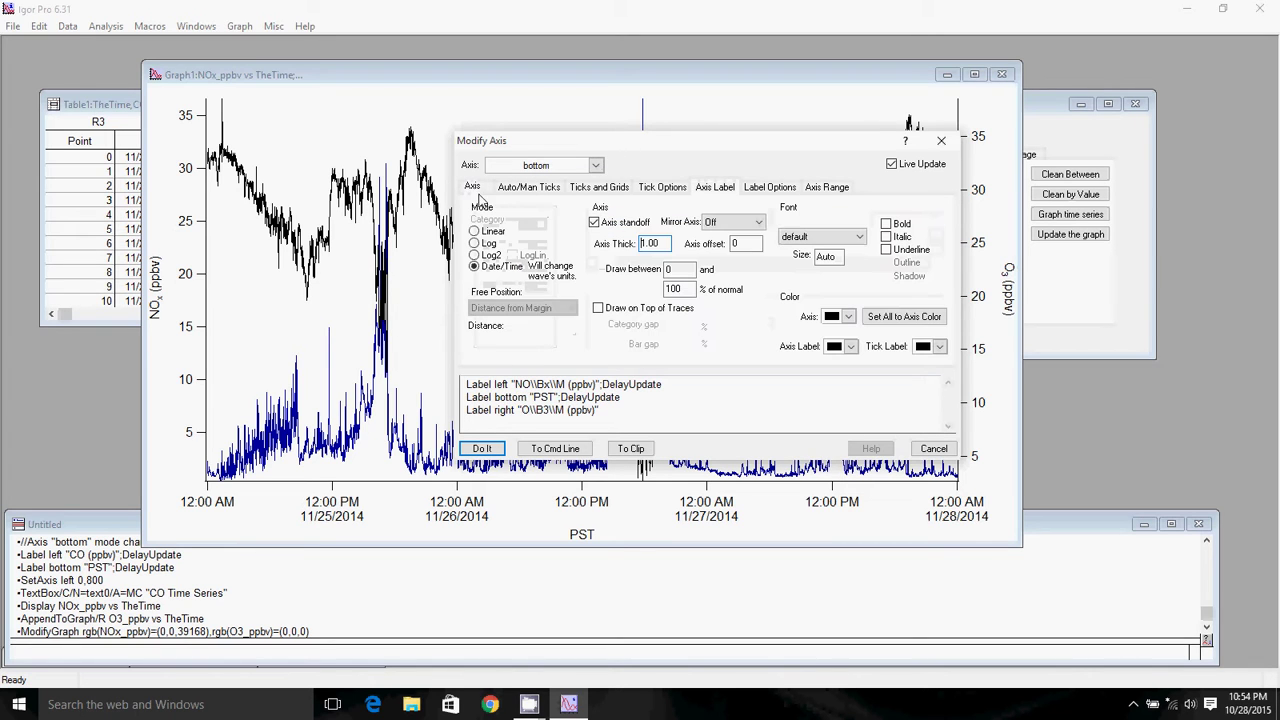
pyautogui.click(733, 222)
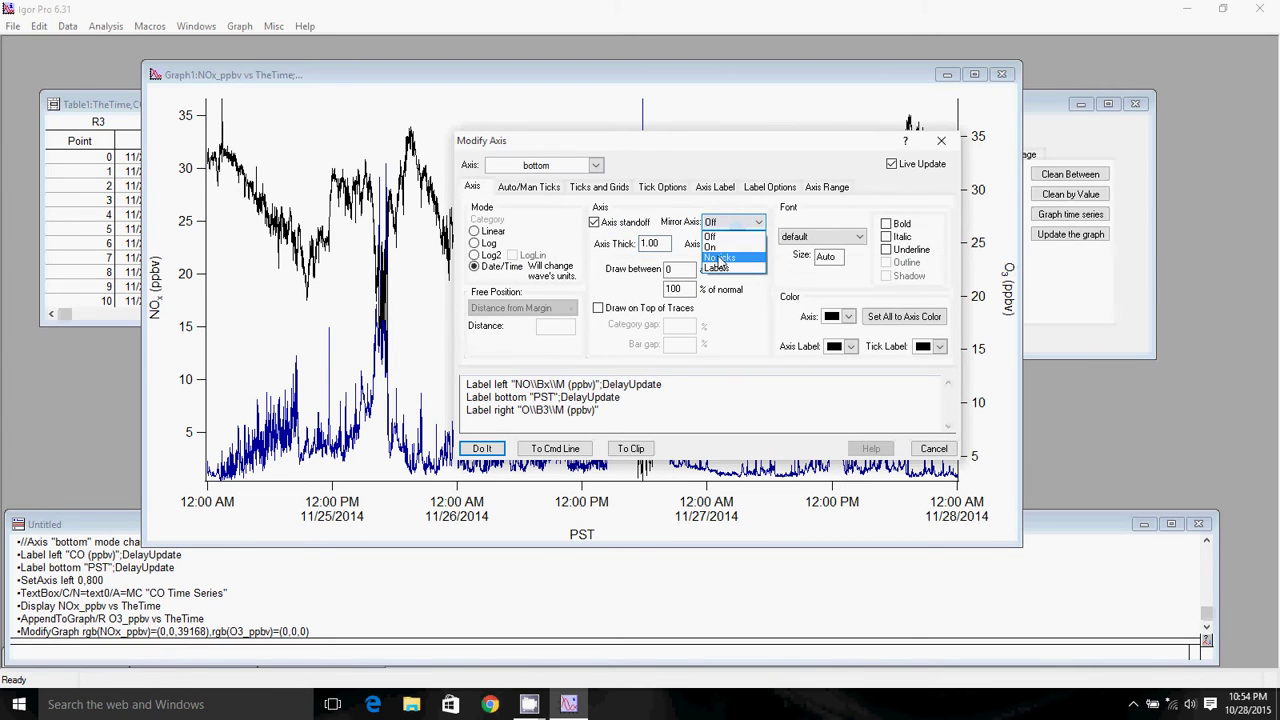
pyautogui.click(724, 250)
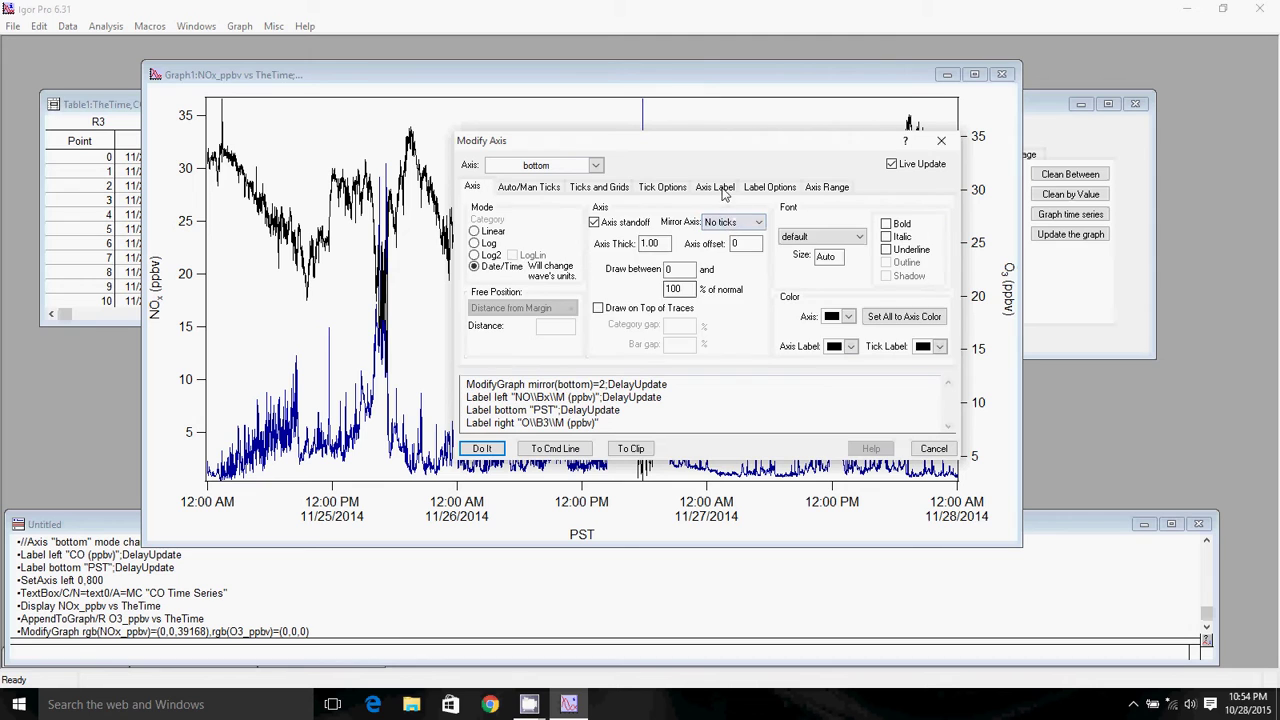
pyautogui.click(720, 189)
# Set the left axis manual range to 0–40.
pyautogui.click(809, 196)
pyautogui.click(590, 165)
pyautogui.click(540, 180)
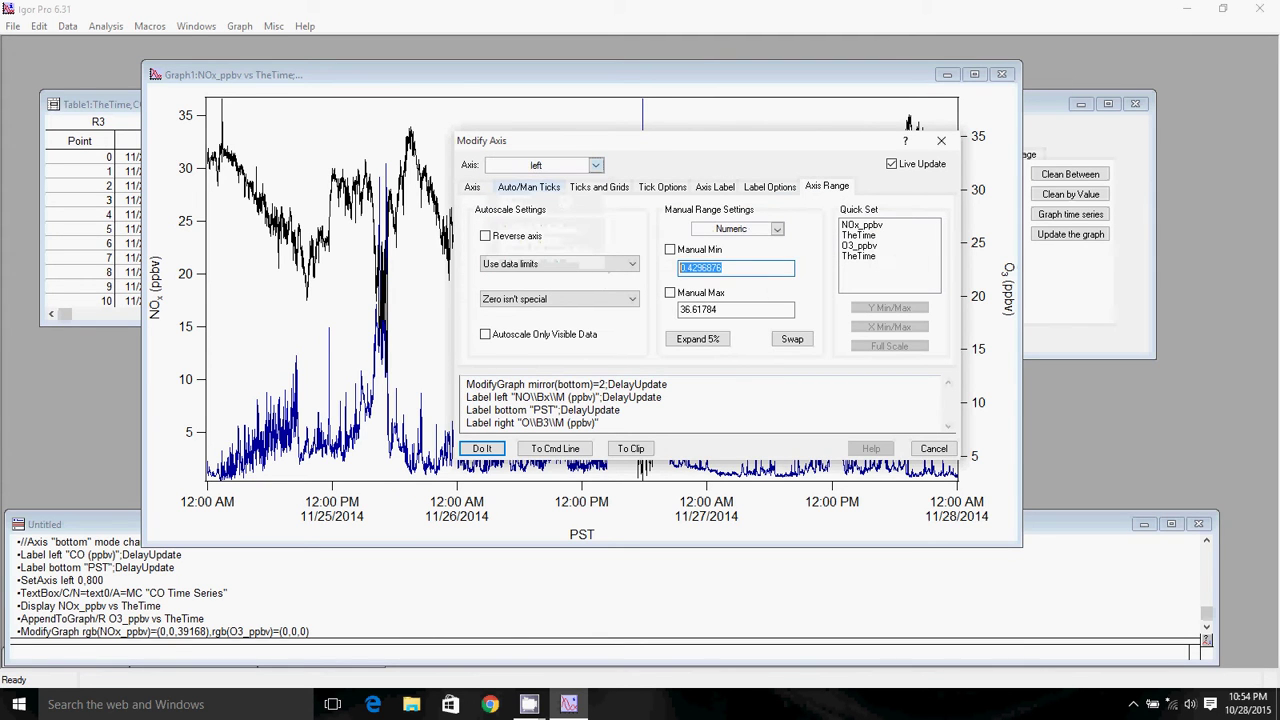
pyautogui.write('0')
pyautogui.press('Tab')
pyautogui.write('40')
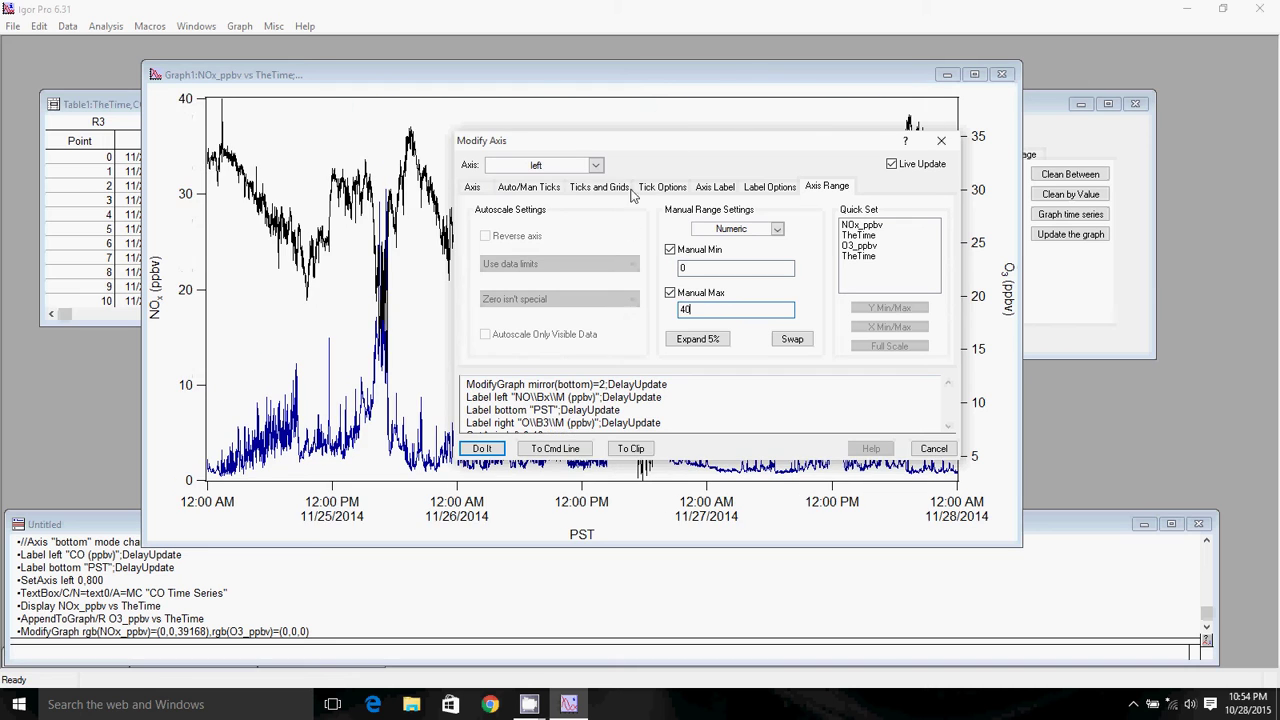
# Set the right axis manual range to 0–40 and apply the axis changes.
pyautogui.click(590, 165)
pyautogui.click(540, 203)
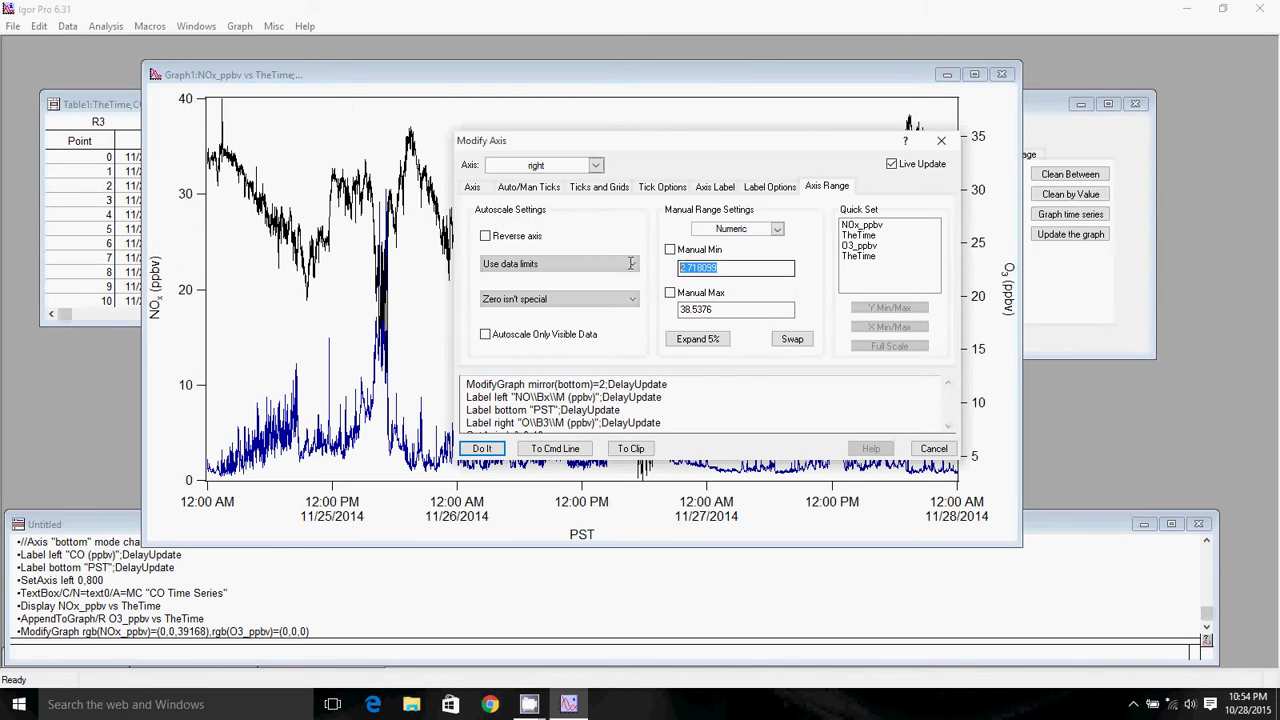
pyautogui.write('0')
pyautogui.press('Tab')
pyautogui.write('4')
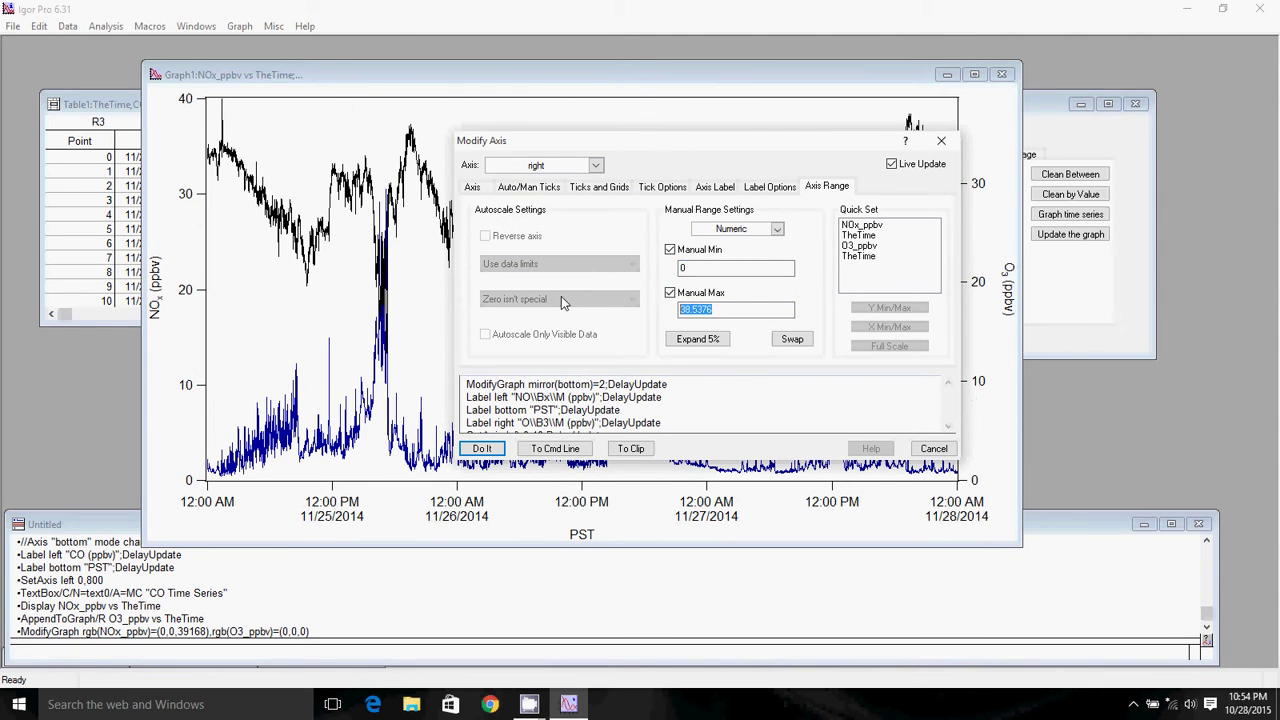
pyautogui.write('0')
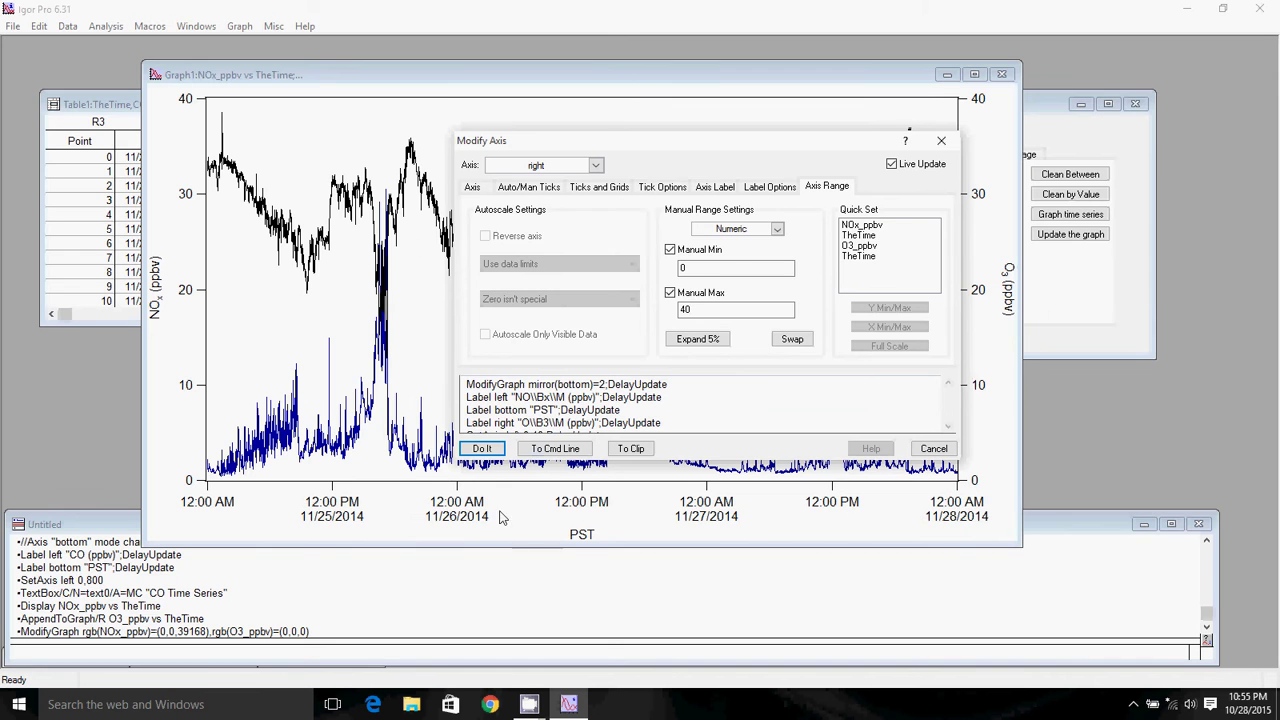
pyautogui.click(482, 448)
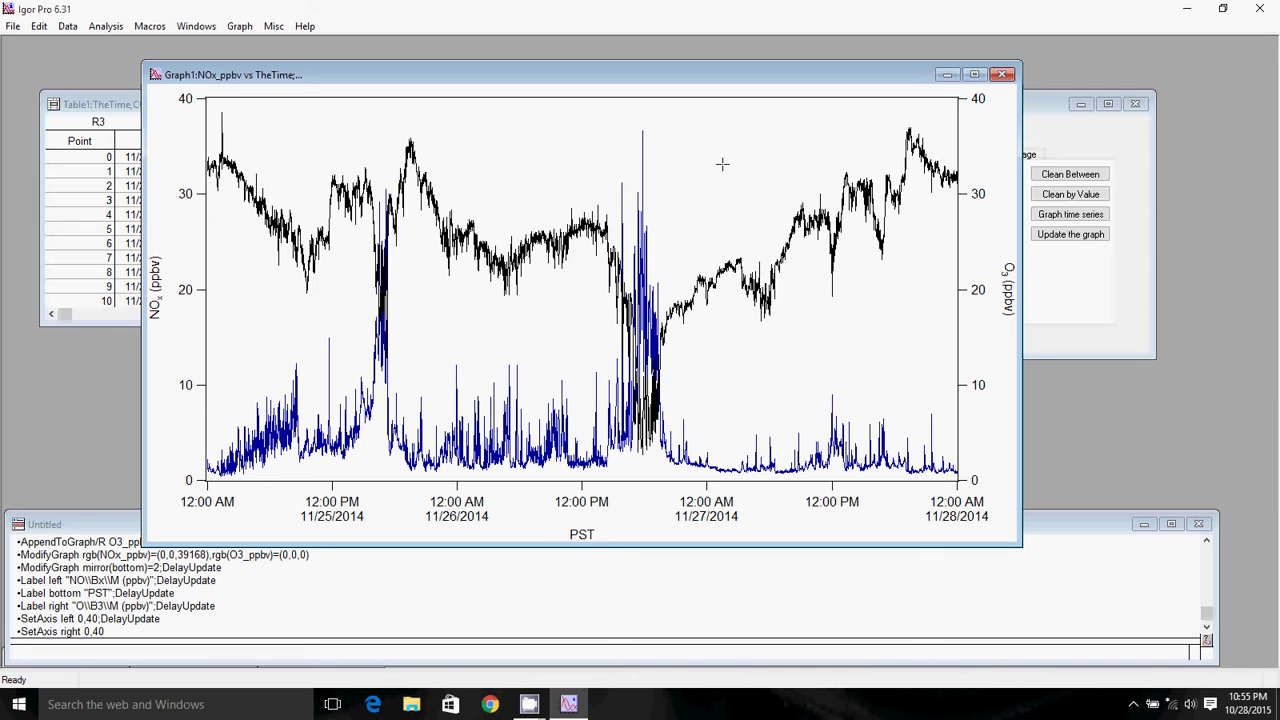
# Start a new annotation on the graph and set its type to Legend.
pyautogui.rightClick(737, 153)
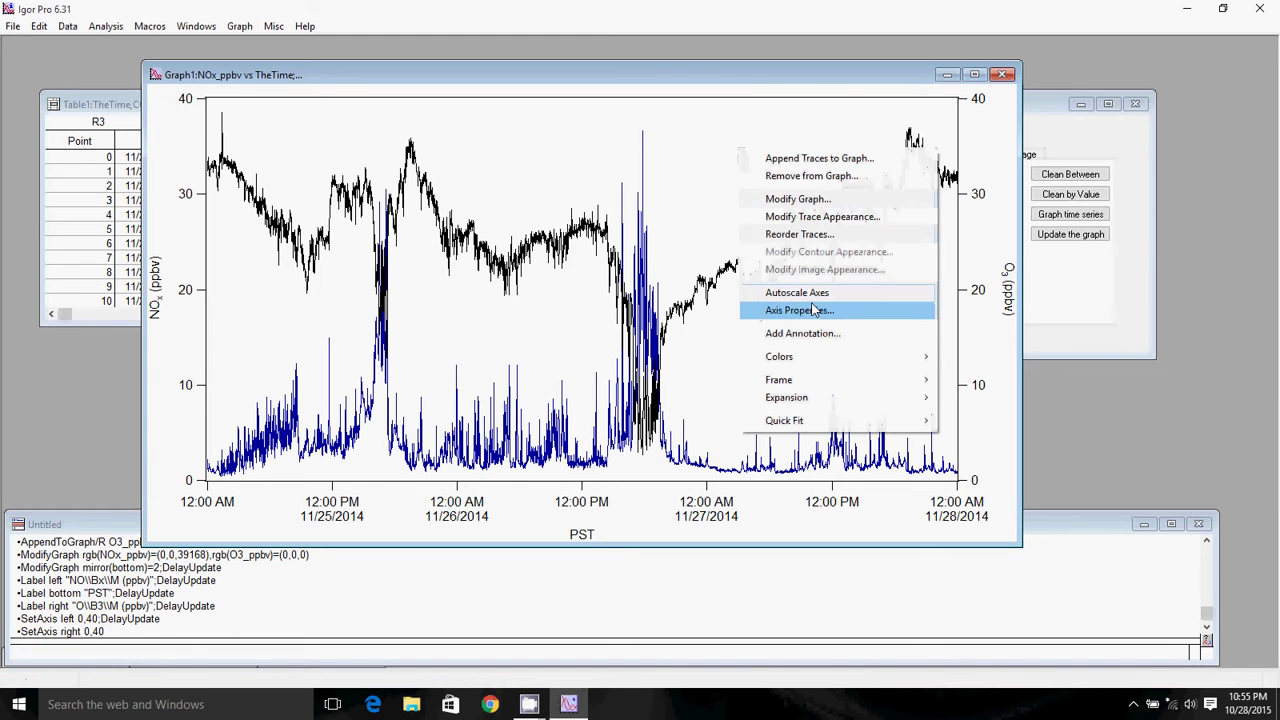
pyautogui.click(828, 334)
pyautogui.click(243, 171)
pyautogui.click(243, 174)
pyautogui.click(243, 172)
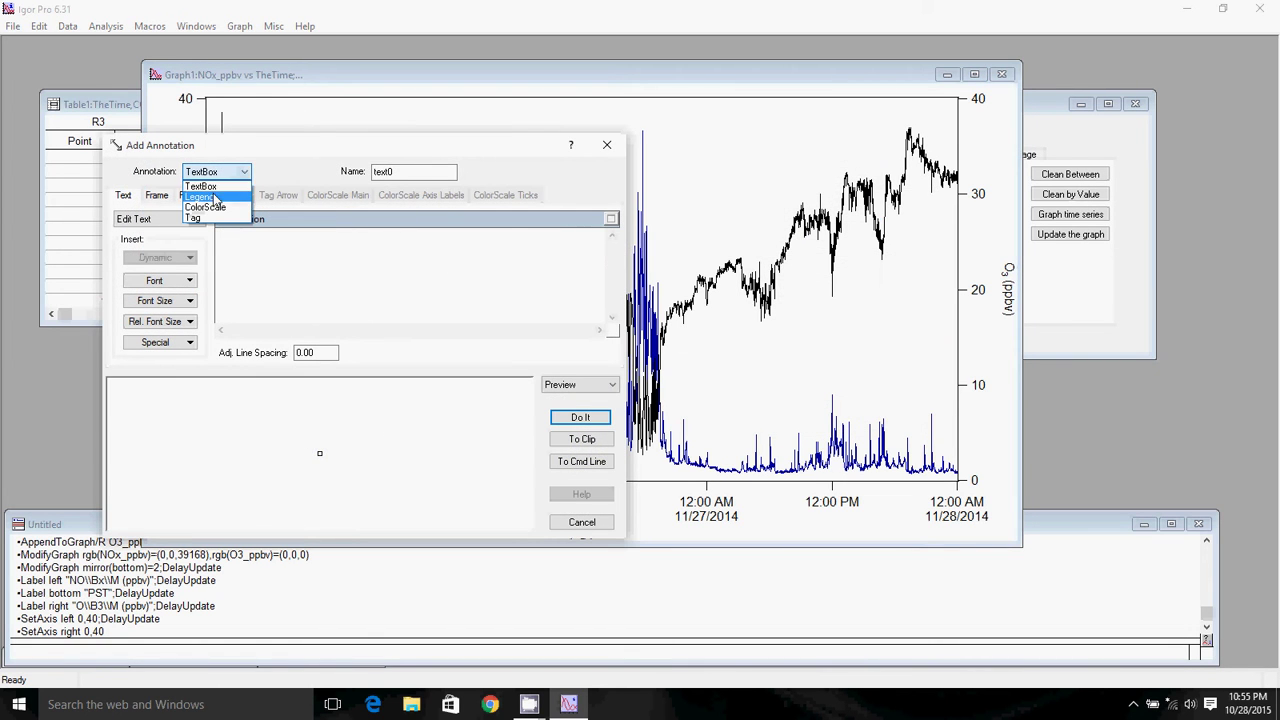
pyautogui.click(214, 196)
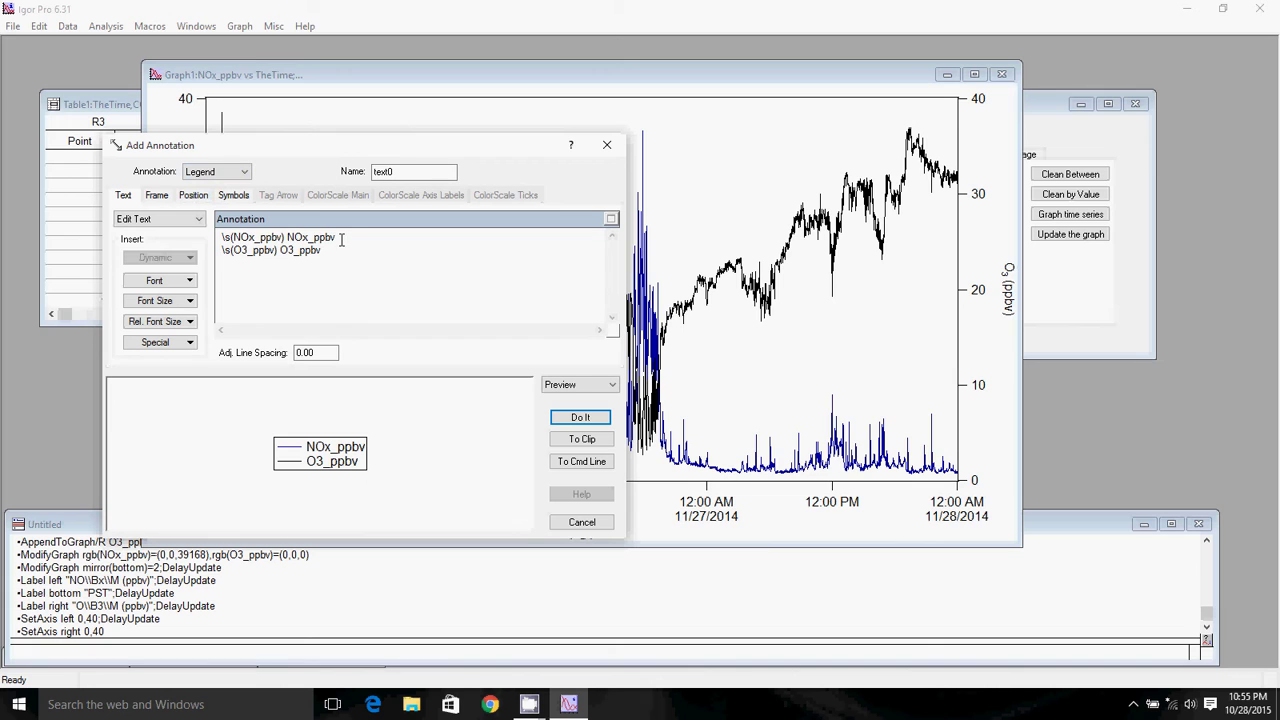
# Relabel the legend entries as NO\Bx\M and O\B3, add it, and drag it right.
pyautogui.moveTo(341, 240); pyautogui.dragTo(287, 240)
pyautogui.press('Delete')
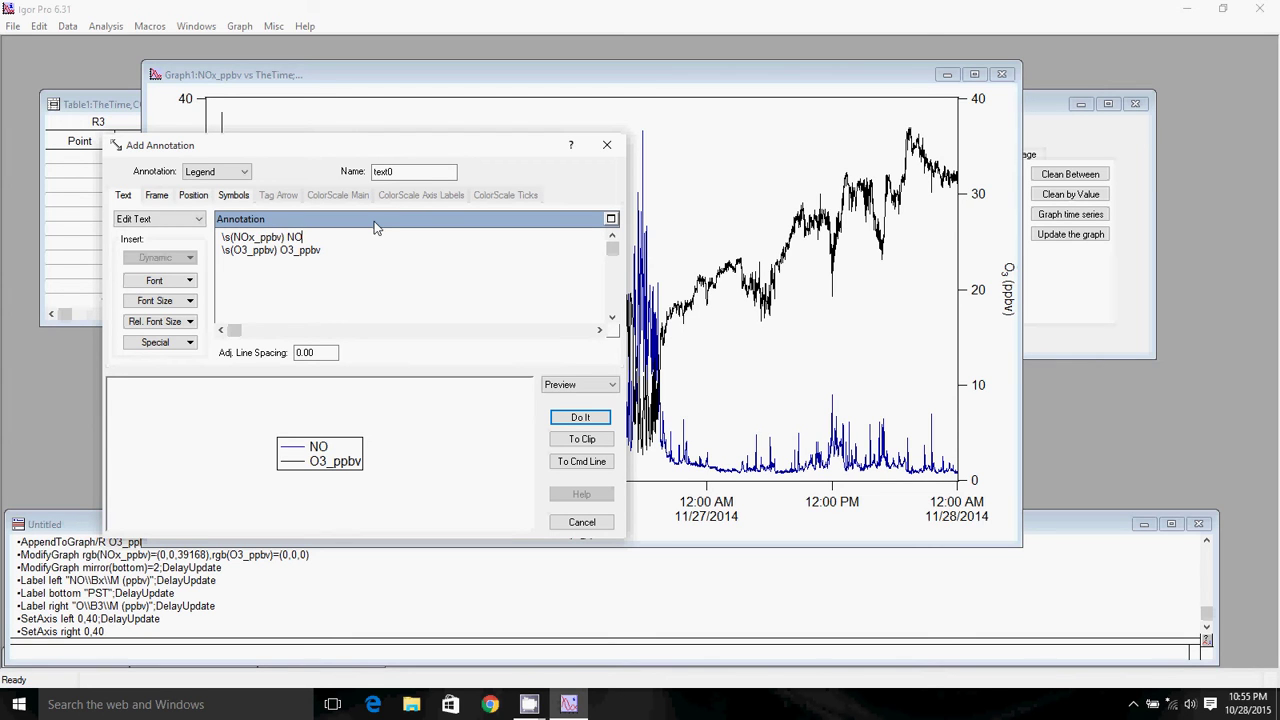
pyautogui.write('Bx\\M')
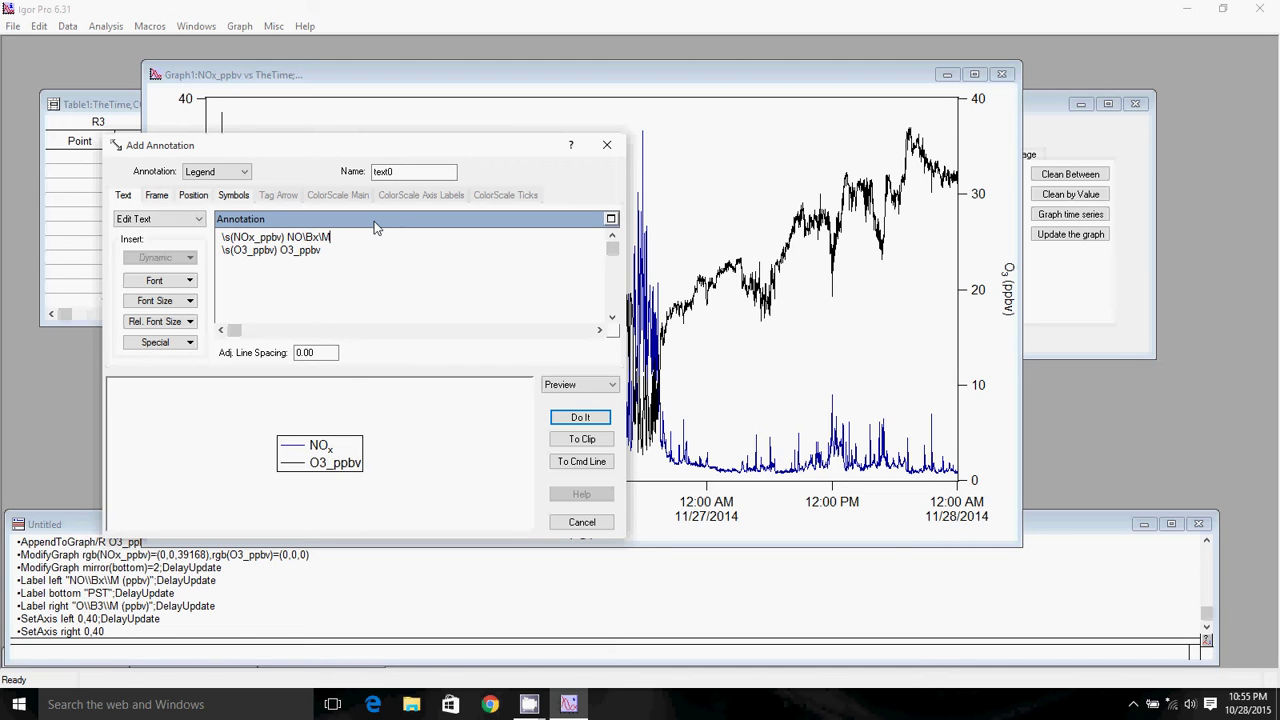
pyautogui.moveTo(321, 251); pyautogui.dragTo(288, 251)
pyautogui.press('BackSpace')
pyautogui.write('\\B3\\M')
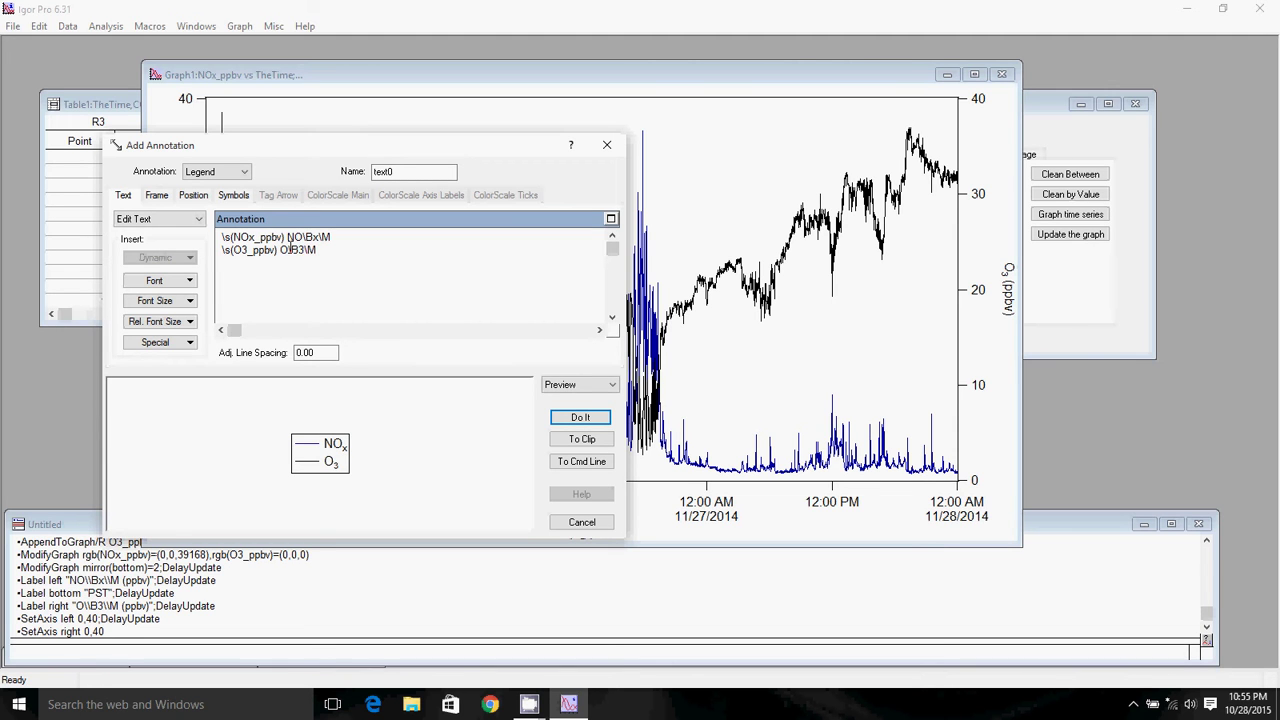
pyautogui.click(580, 417)
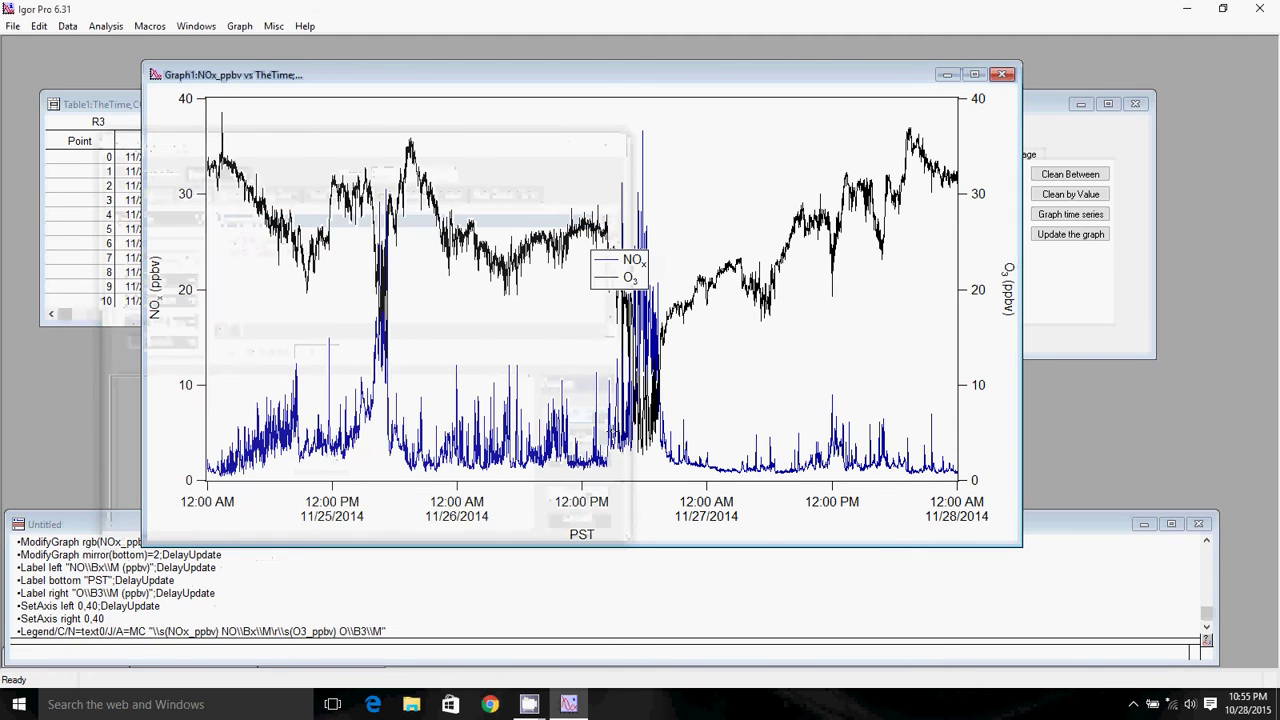
pyautogui.moveTo(633, 248); pyautogui.dragTo(903, 352)
# Add an 'Ozone and NOx Time Series' text box and move it to the top of the graph.
pyautogui.rightClick(676, 145)
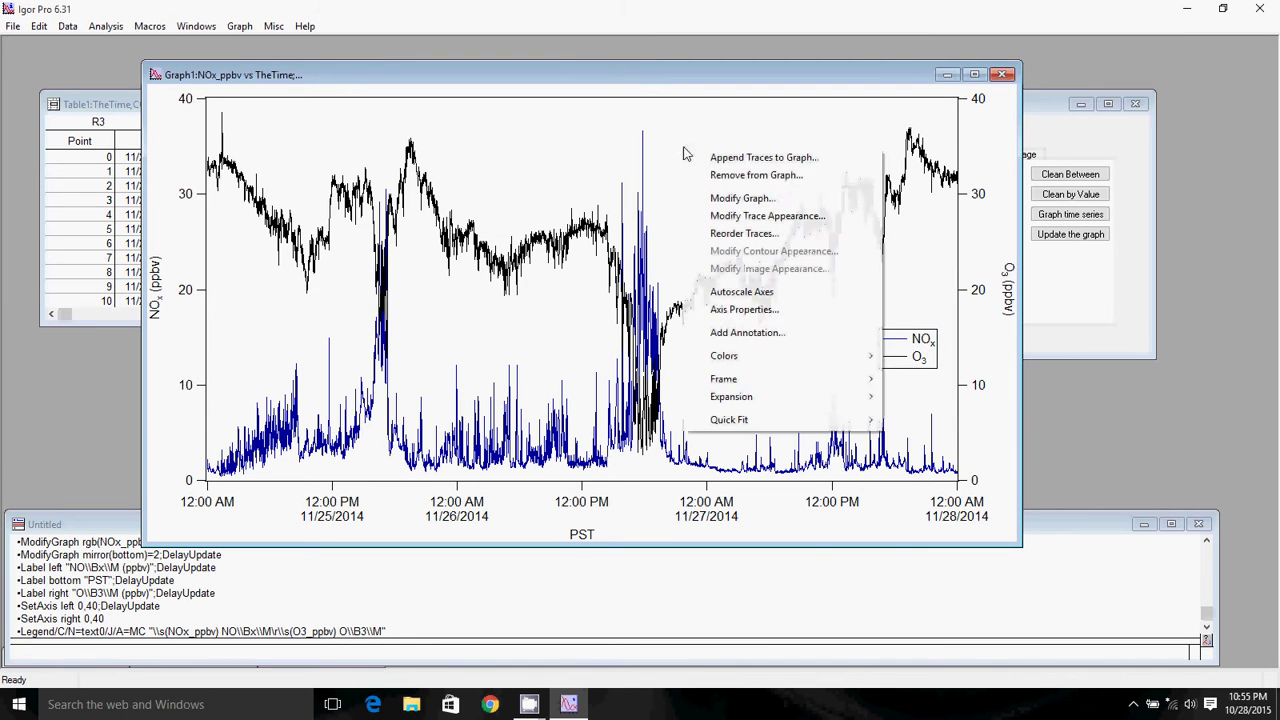
pyautogui.click(745, 334)
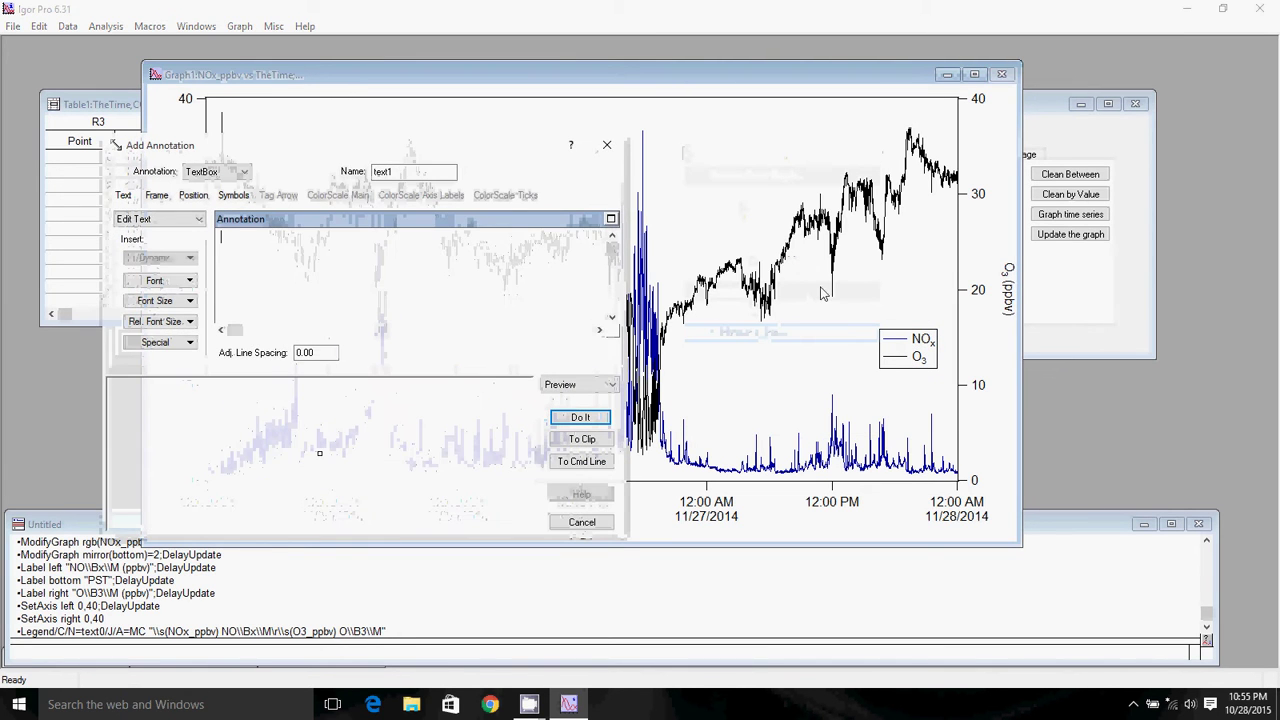
pyautogui.write('Ozone and N')
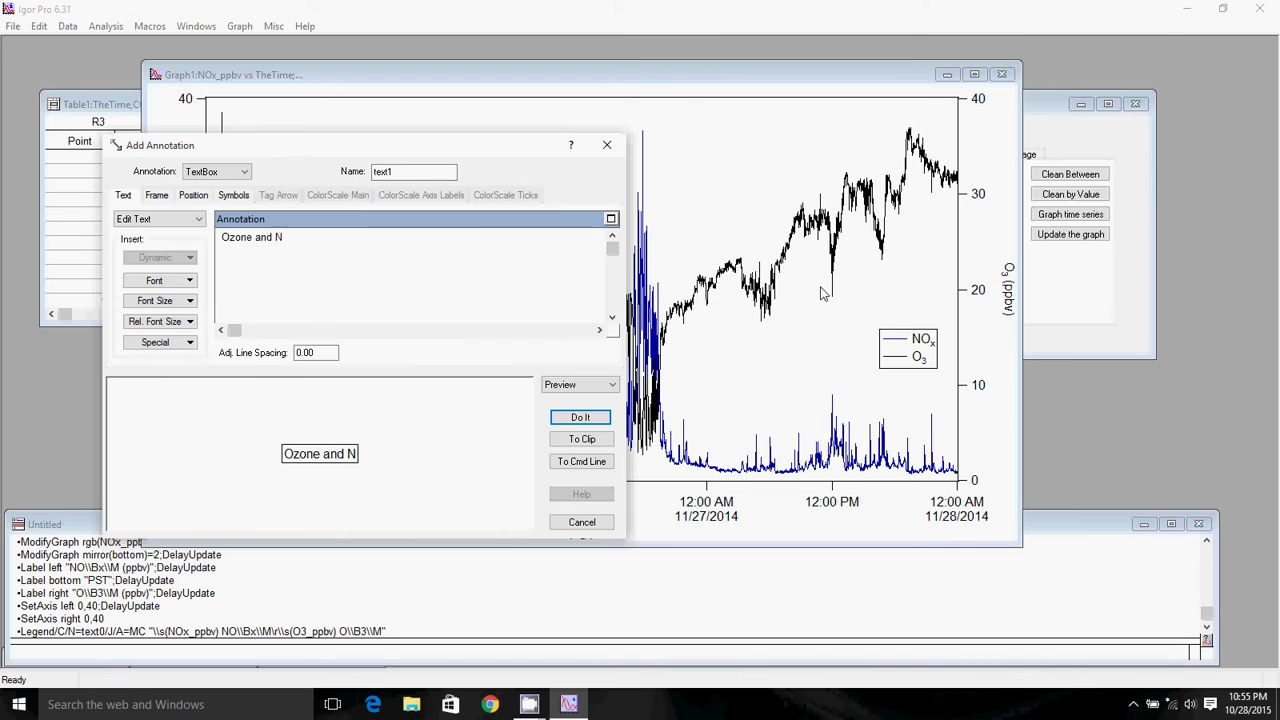
pyautogui.write('Ox Time S')
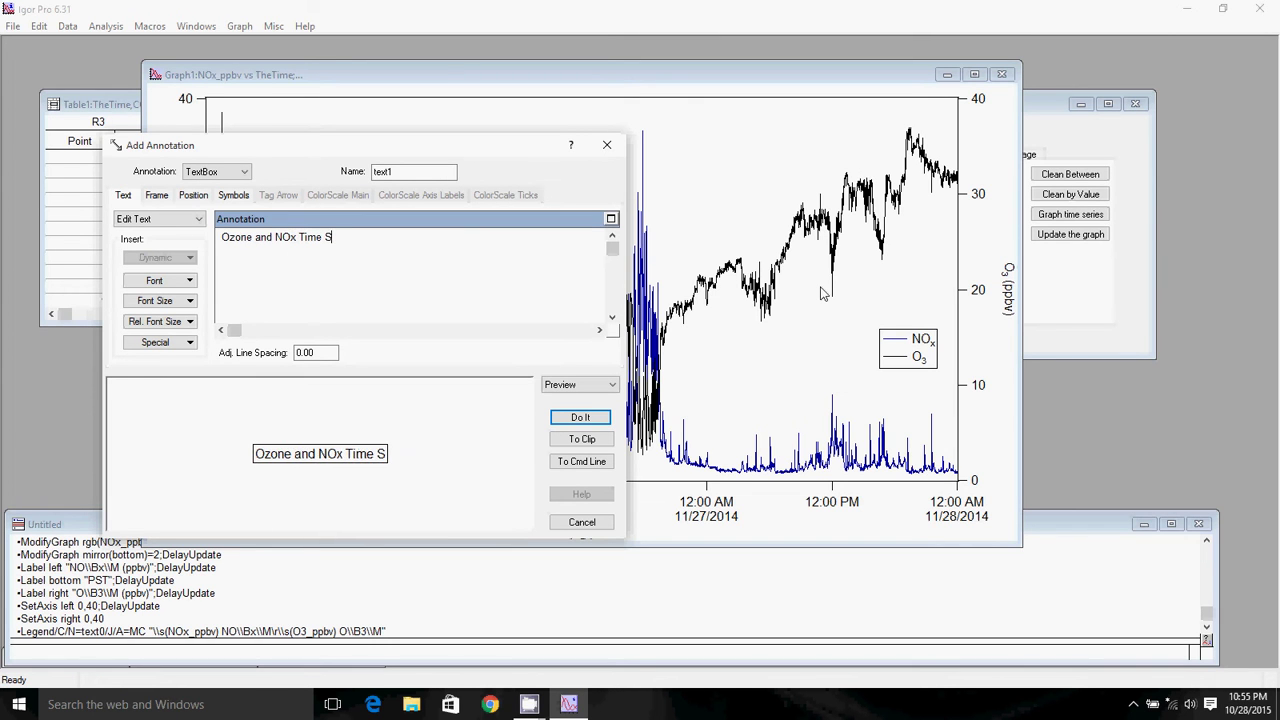
pyautogui.write('eries')
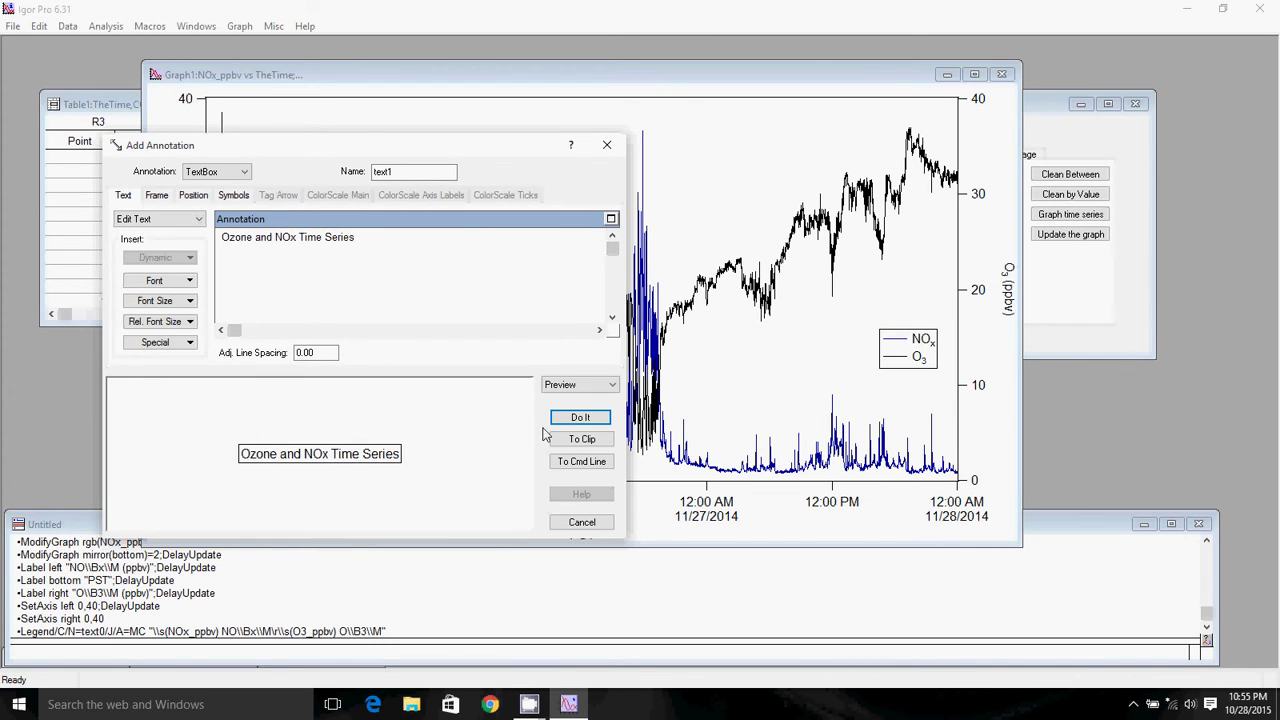
pyautogui.click(580, 417)
pyautogui.moveTo(673, 273)
pyautogui.mouseDown()
pyautogui.moveTo(633, 139)
pyautogui.moveTo(659, 116)
pyautogui.mouseUp()
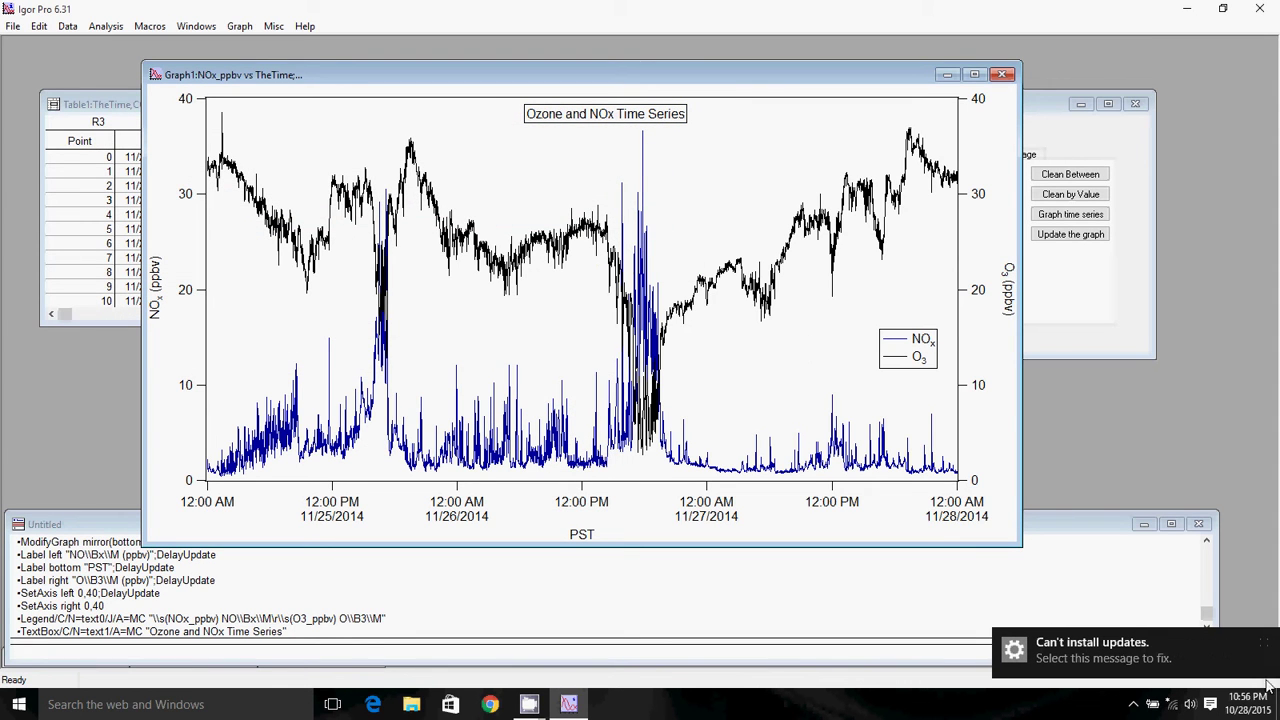
pyautogui.click(1190, 650)
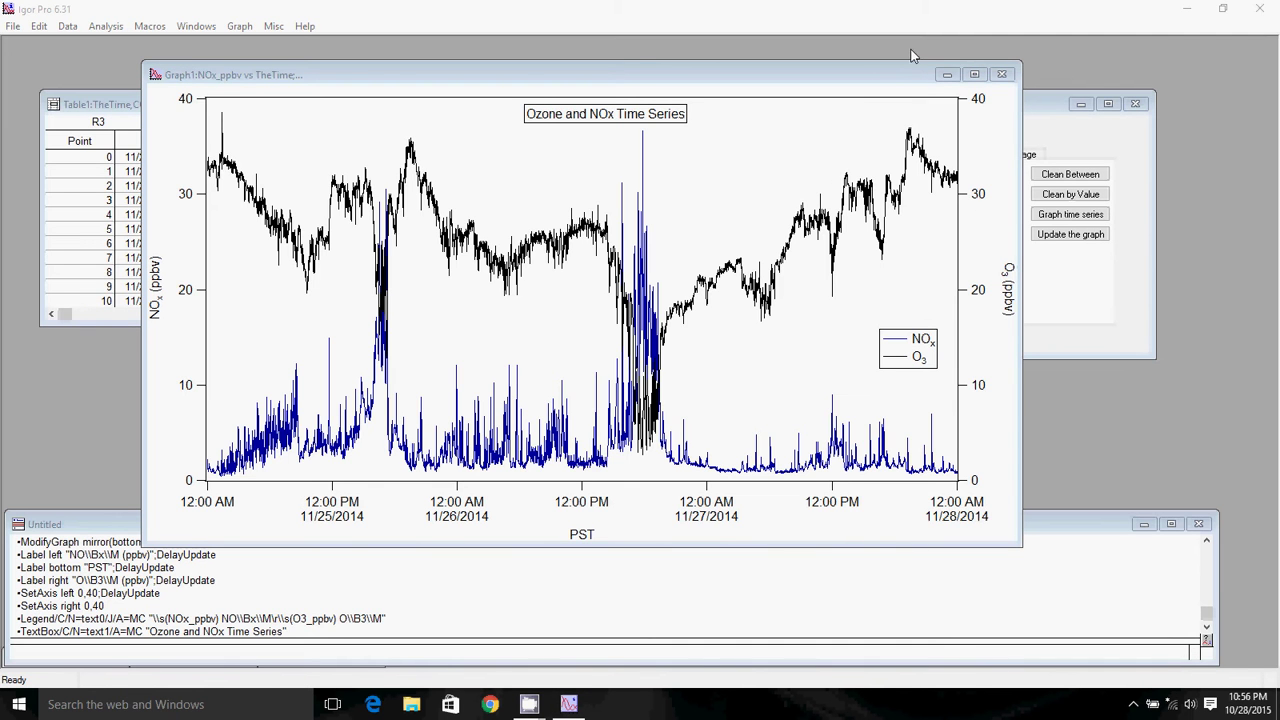
# Minimize the finished ozone and NOx time-series graph.
pyautogui.click(1187, 9)
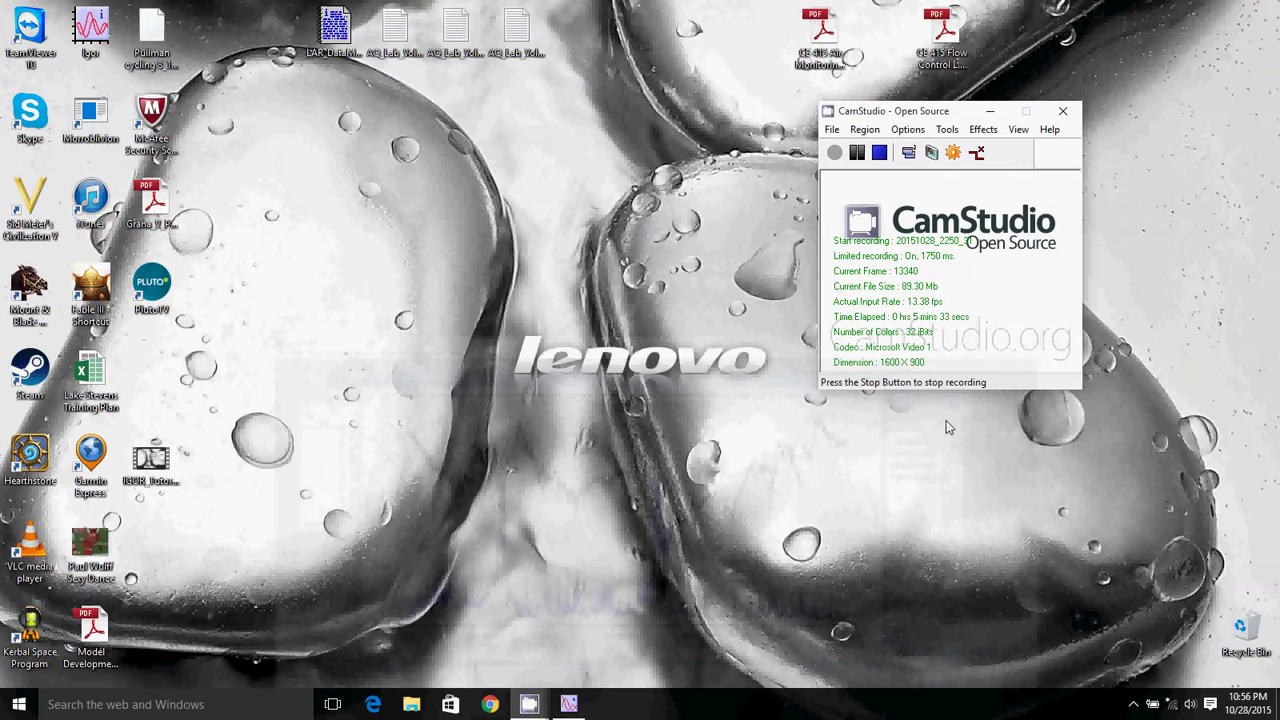
pyautogui.click(569, 705)
pyautogui.click(943, 78)
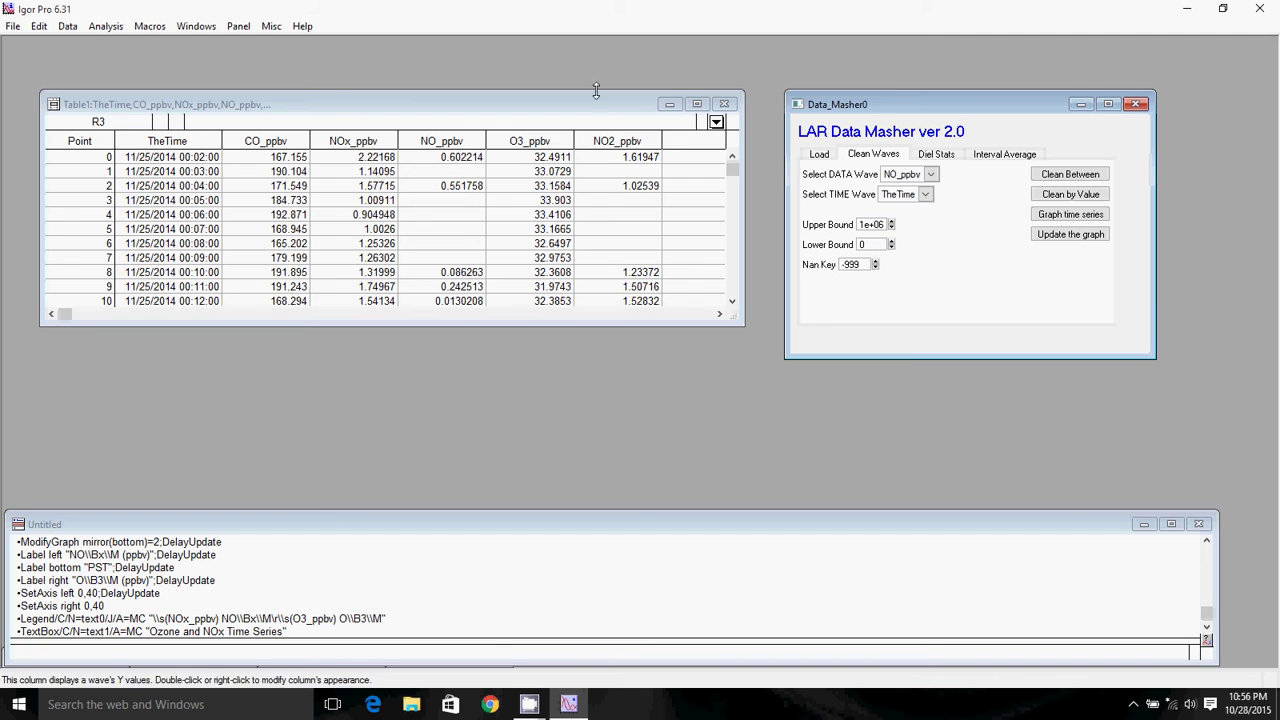
# Graph NO_ppbv vs TheTime on a new left axis named NO, then move and enlarge the window.
pyautogui.click(195, 27)
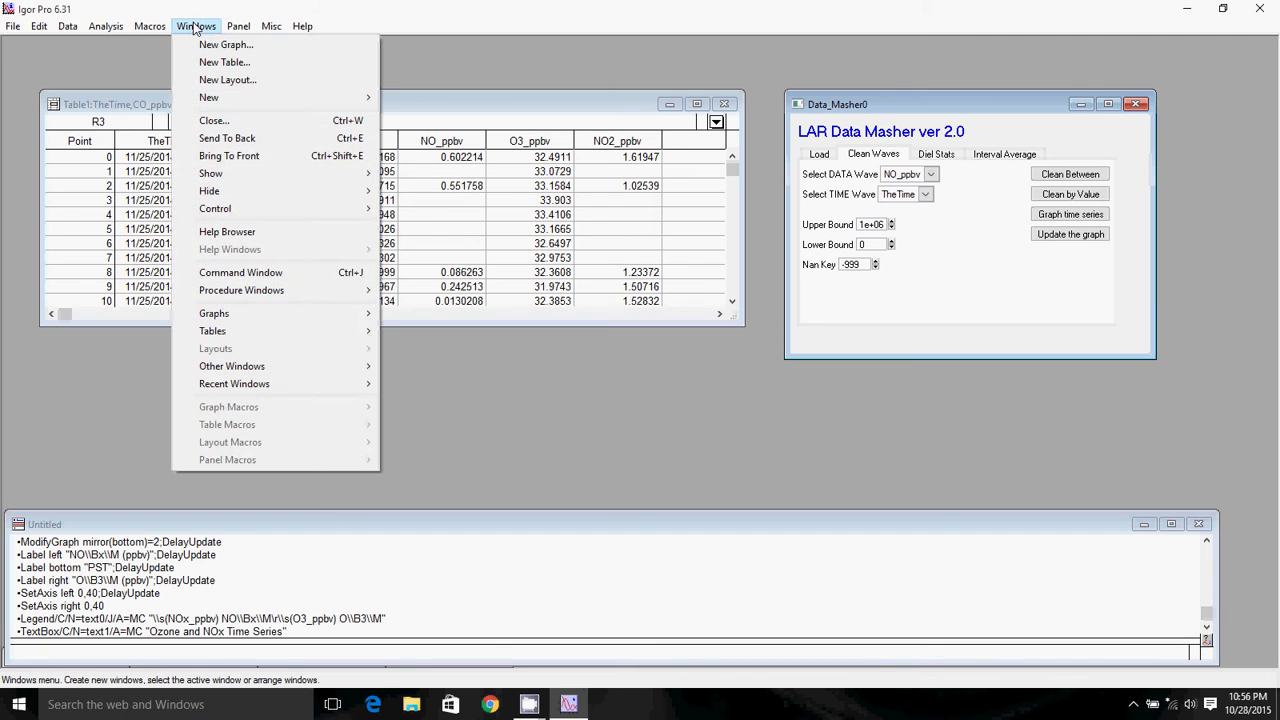
pyautogui.click(208, 45)
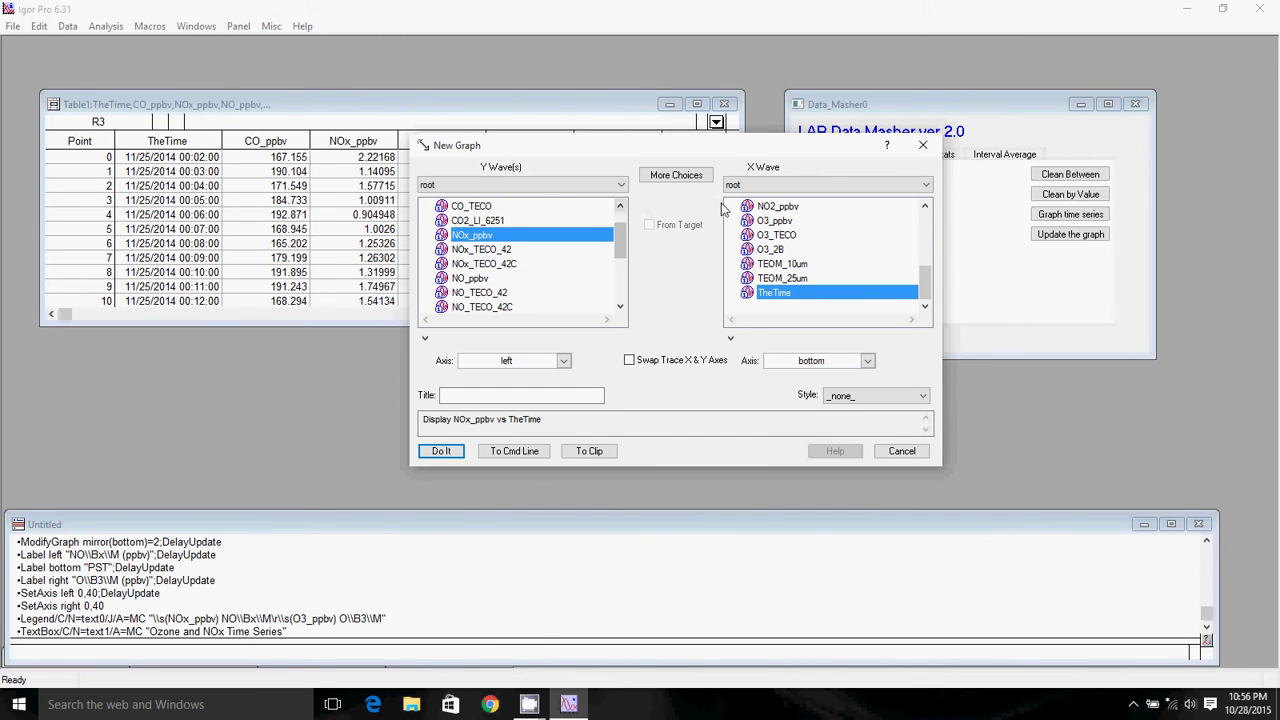
pyautogui.click(786, 294)
pyautogui.click(476, 280)
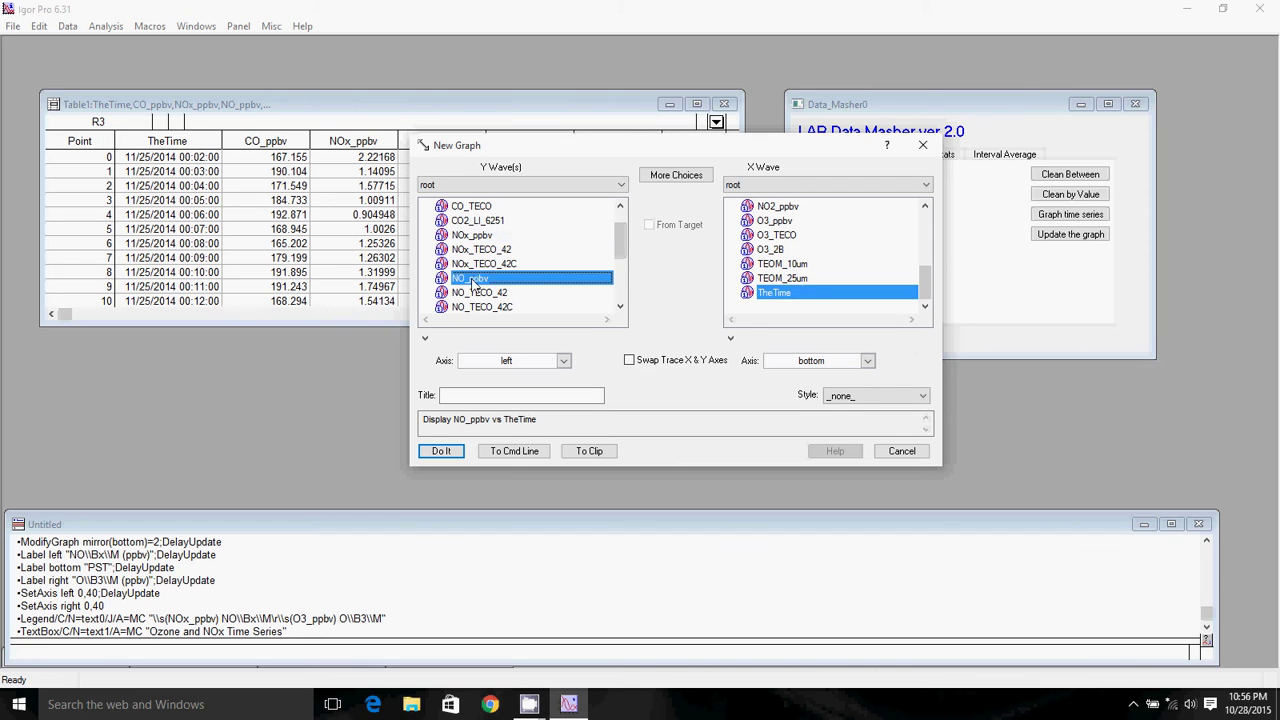
pyautogui.click(560, 362)
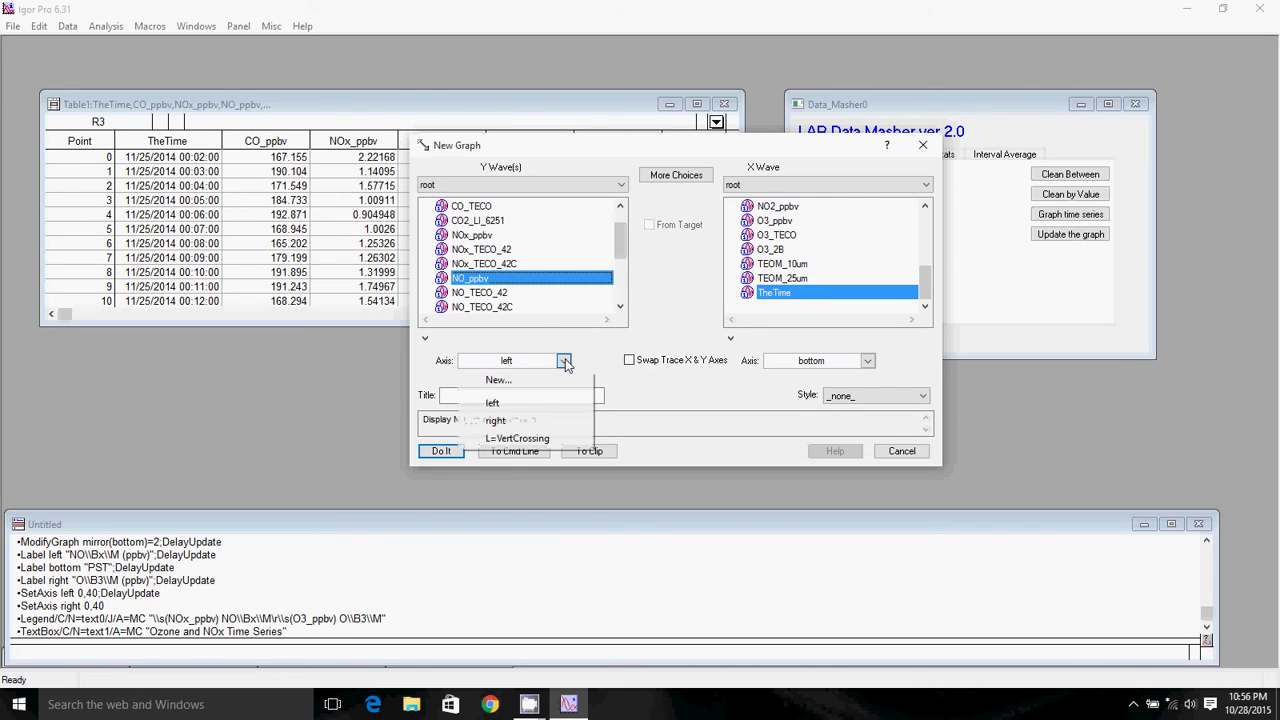
pyautogui.click(512, 385)
pyautogui.write('NO')
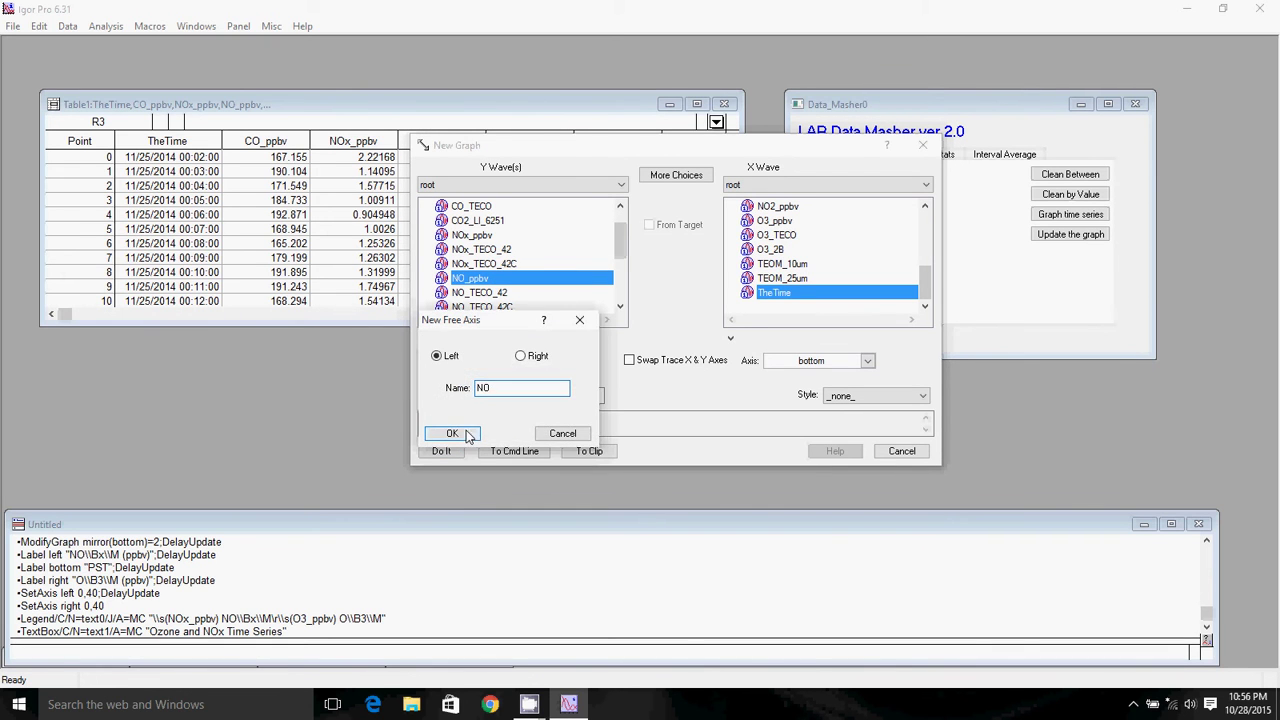
pyautogui.click(473, 441)
pyautogui.click(441, 451)
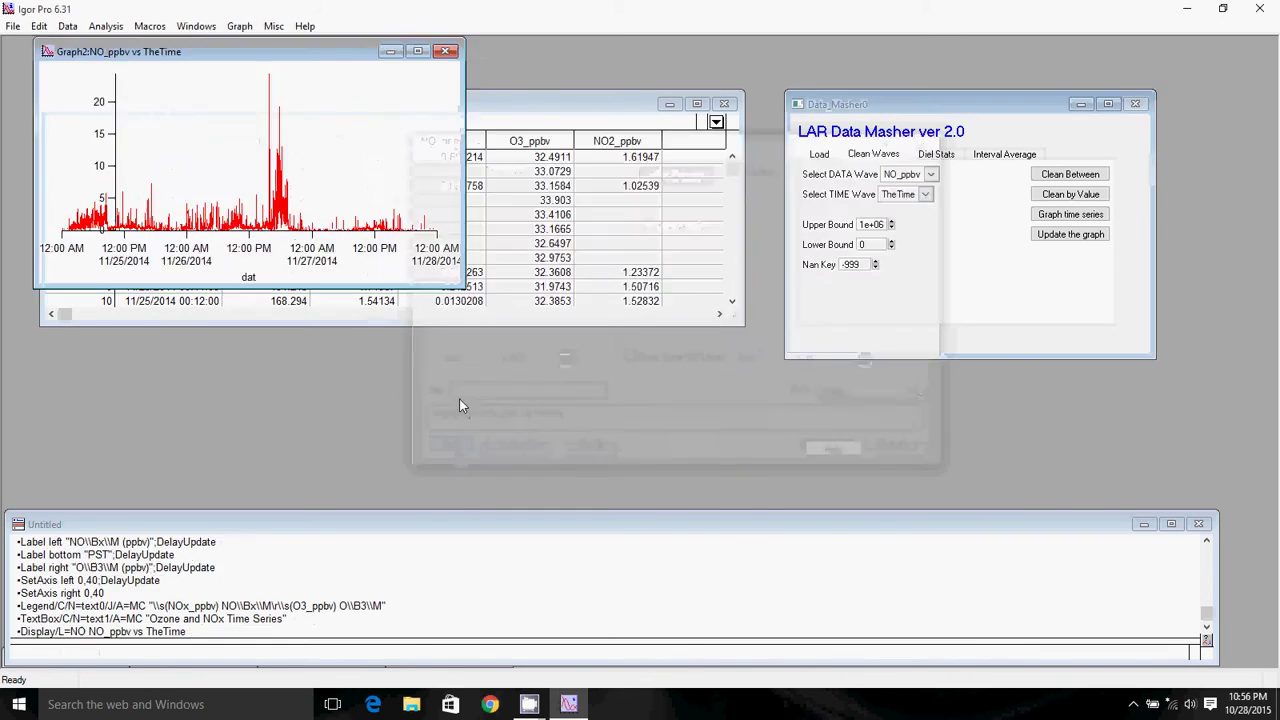
pyautogui.moveTo(348, 60); pyautogui.dragTo(412, 108)
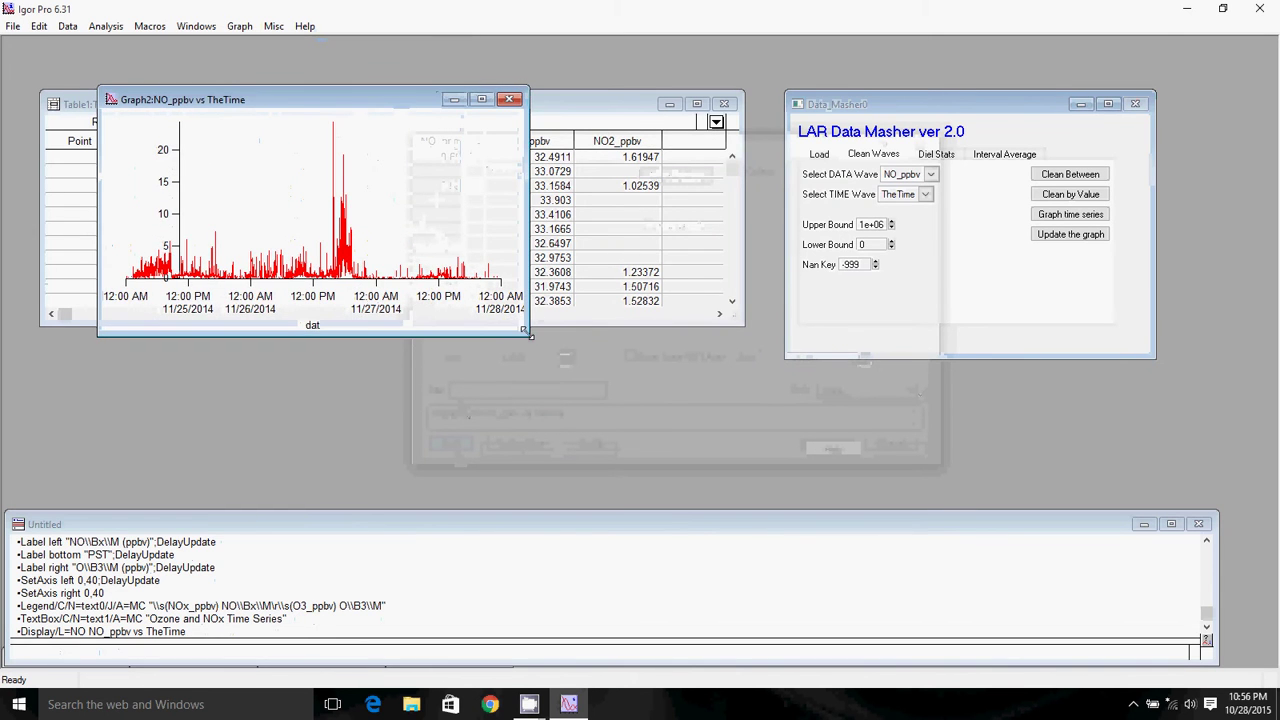
pyautogui.moveTo(530, 335); pyautogui.dragTo(946, 546)
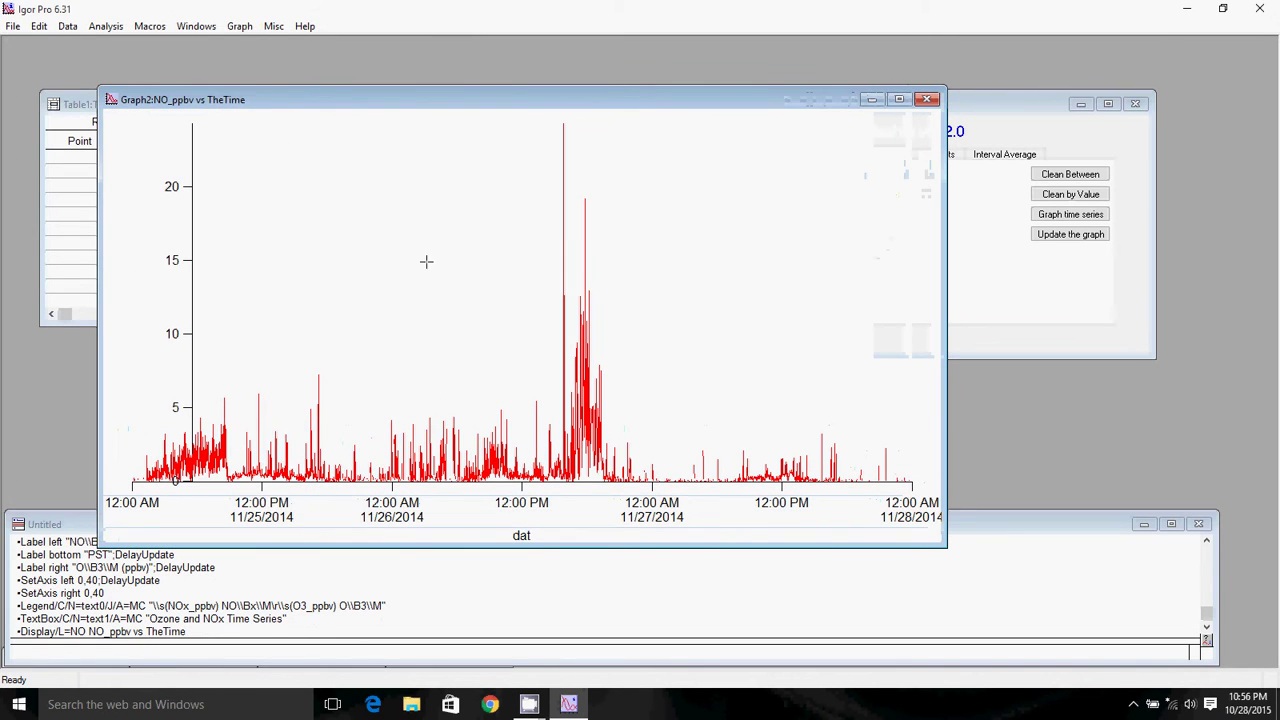
# Append NO2_ppbv vs TheTime on a new free axis named NO2.
pyautogui.click(240, 26)
pyautogui.click(262, 45)
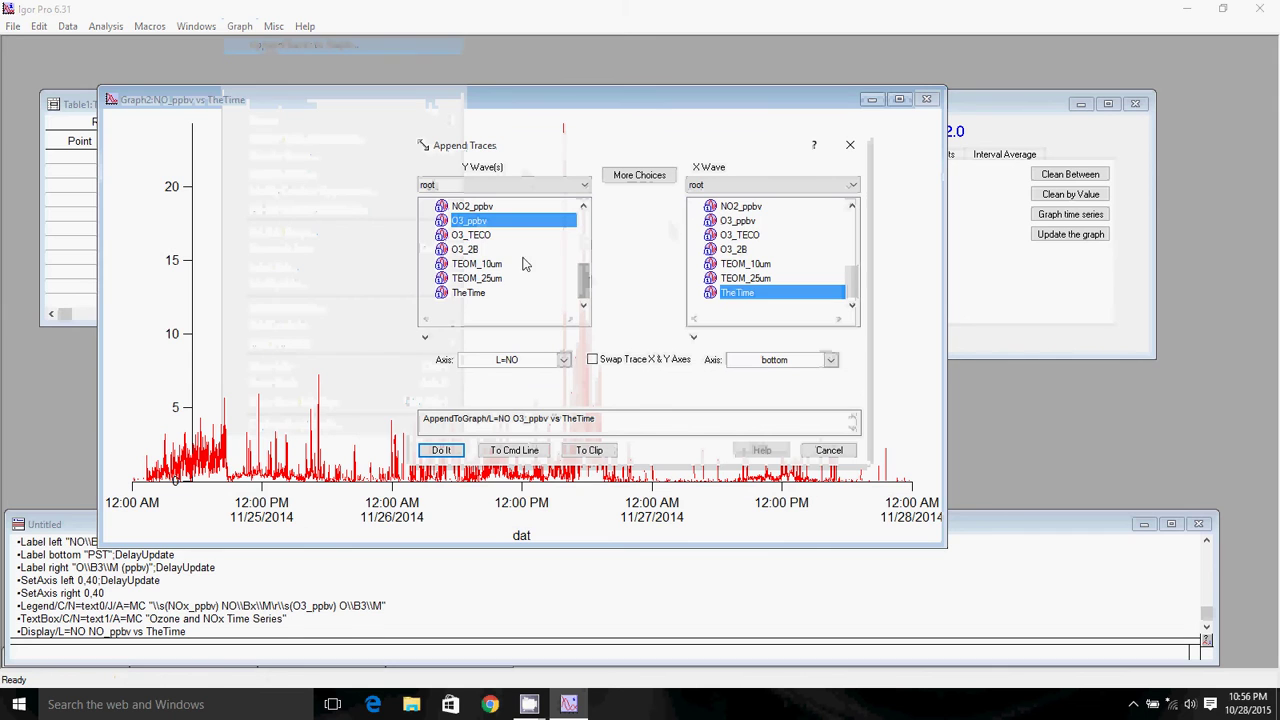
pyautogui.scroll(2, 527, 254)
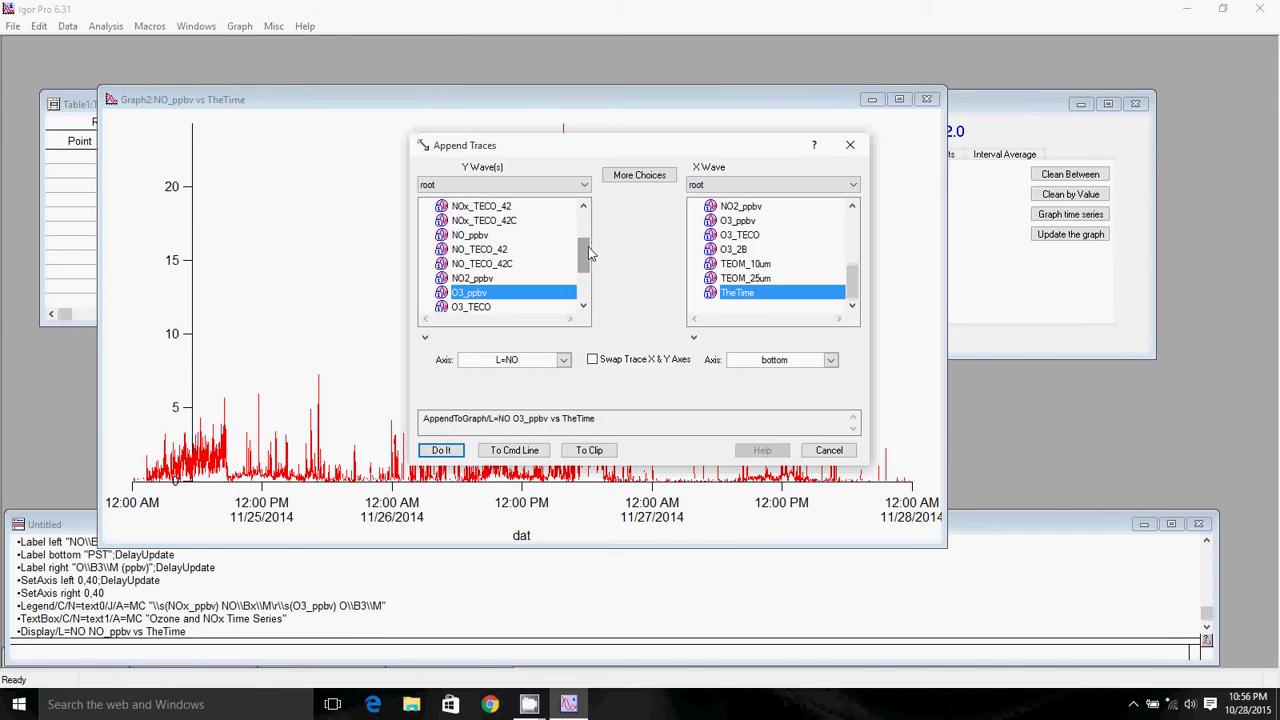
pyautogui.scroll(-2, 587, 257)
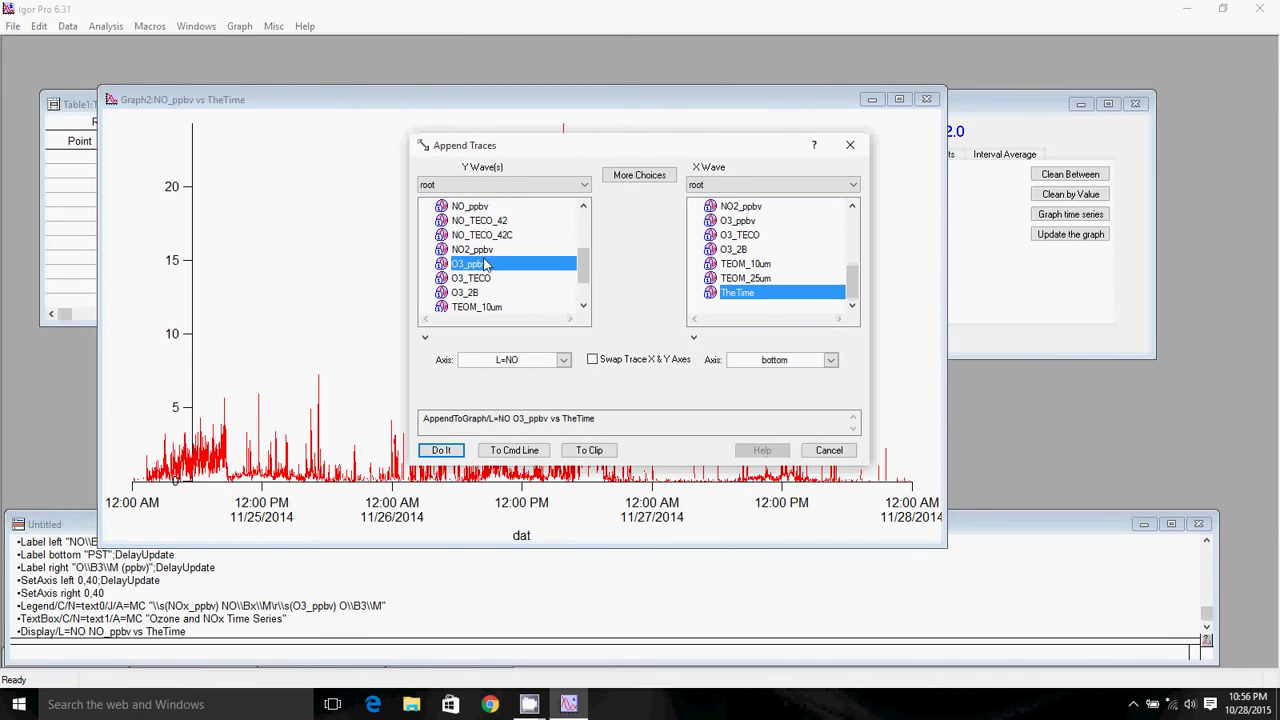
pyautogui.click(474, 249)
pyautogui.click(535, 360)
pyautogui.click(513, 379)
pyautogui.write('NO2')
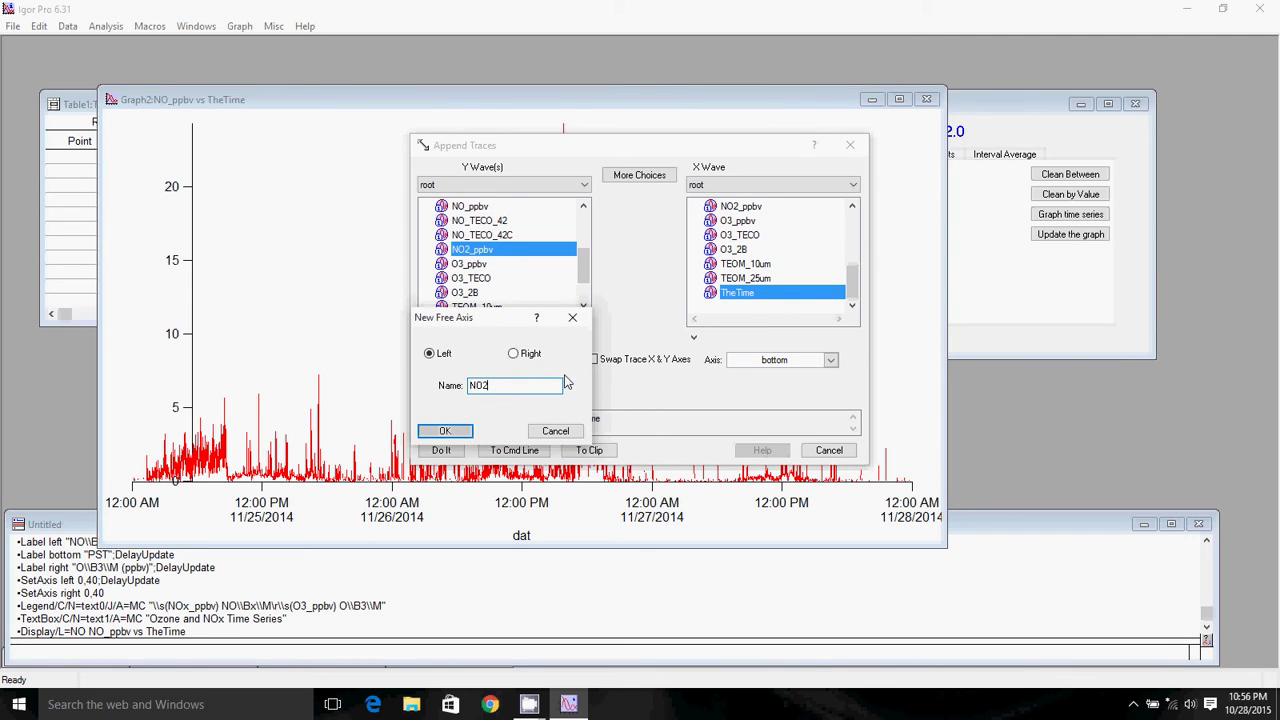
pyautogui.click(445, 431)
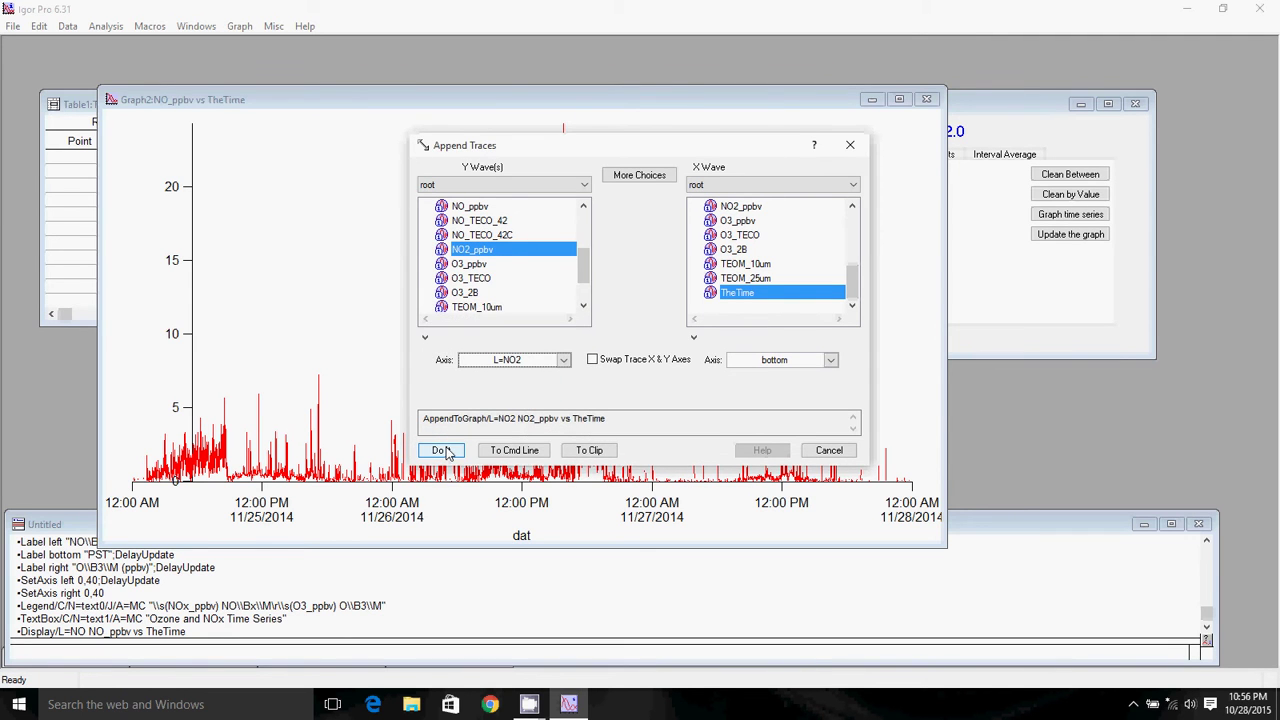
pyautogui.click(441, 450)
# Append NOx_ppbv vs TheTime on a new free axis named NOx.
pyautogui.click(240, 26)
pyautogui.click(300, 44)
pyautogui.scroll(2, 500, 225)
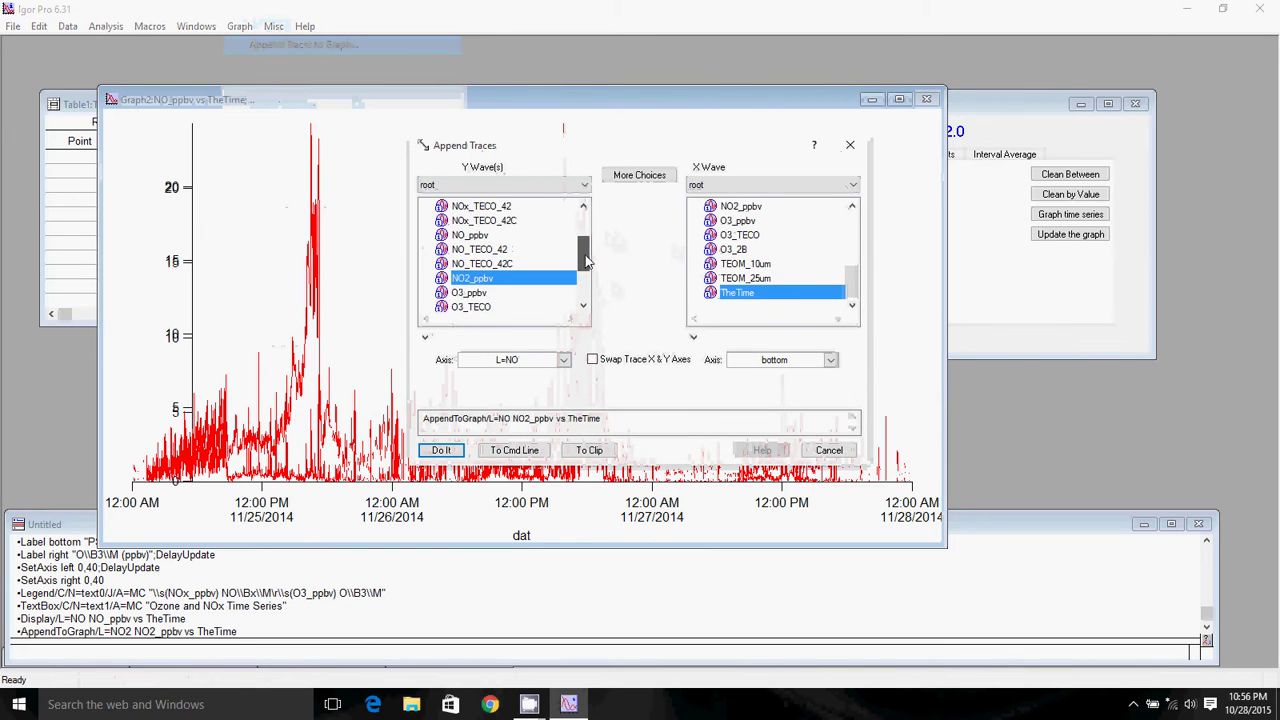
pyautogui.click(478, 207)
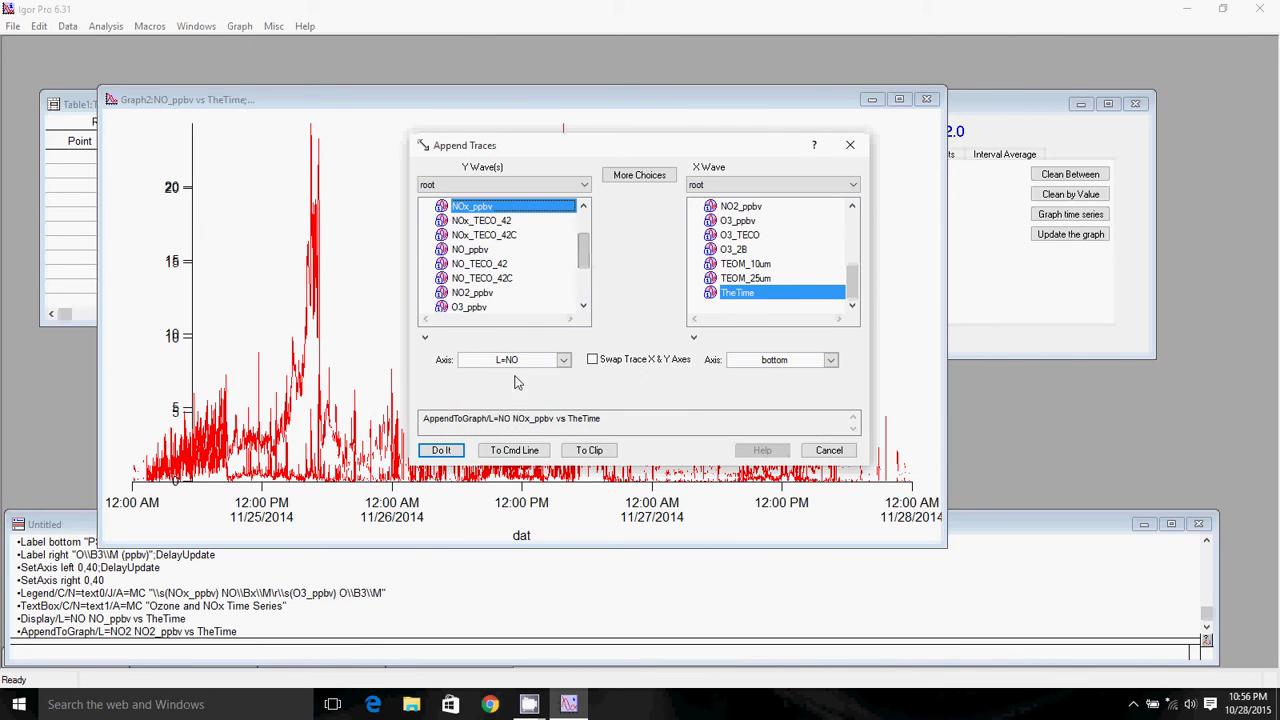
pyautogui.click(520, 362)
pyautogui.click(499, 379)
pyautogui.write('NOx')
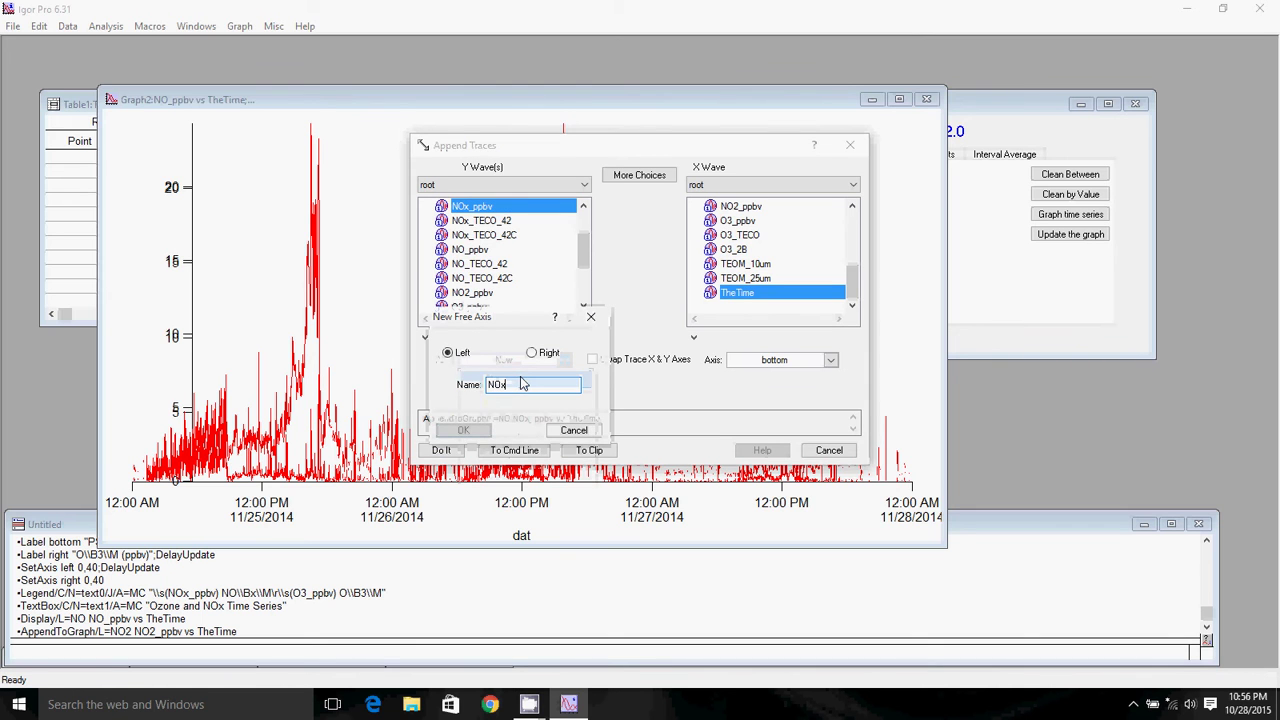
pyautogui.click(463, 430)
pyautogui.click(441, 450)
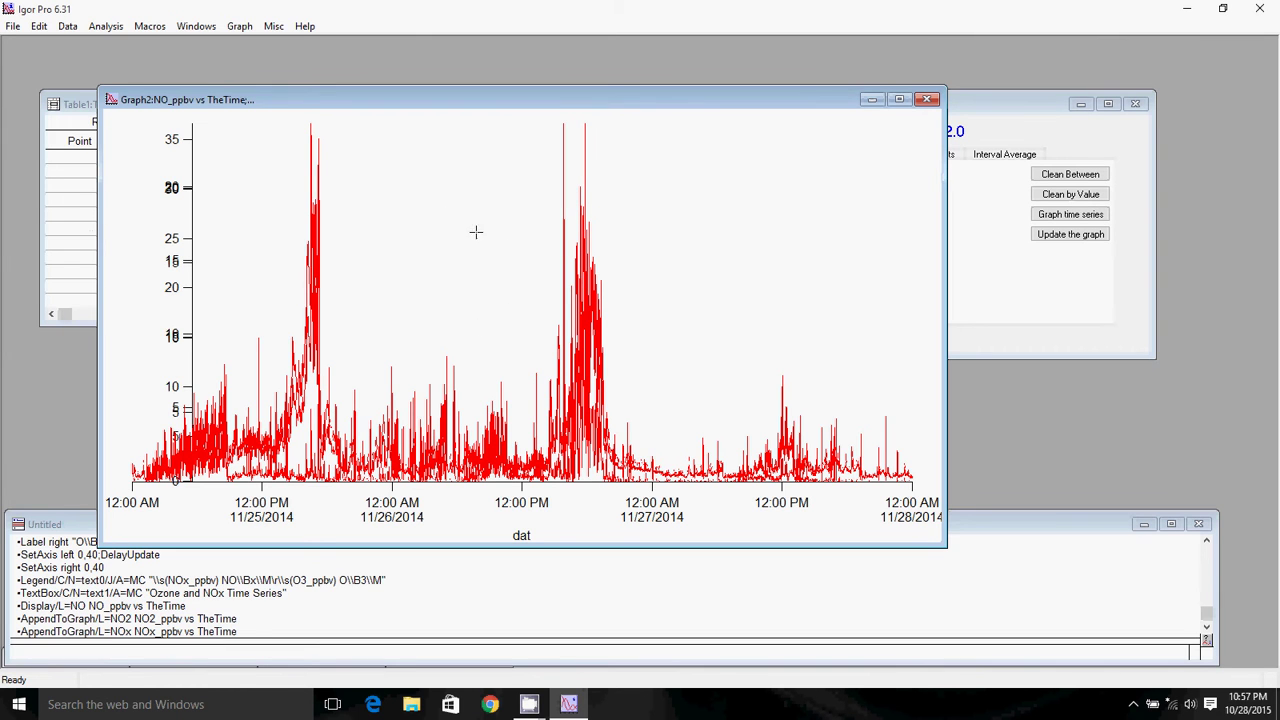
# Label the three axes NO, NO2 and NOx in the axis properties.
pyautogui.rightClick(688, 224)
pyautogui.click(758, 384)
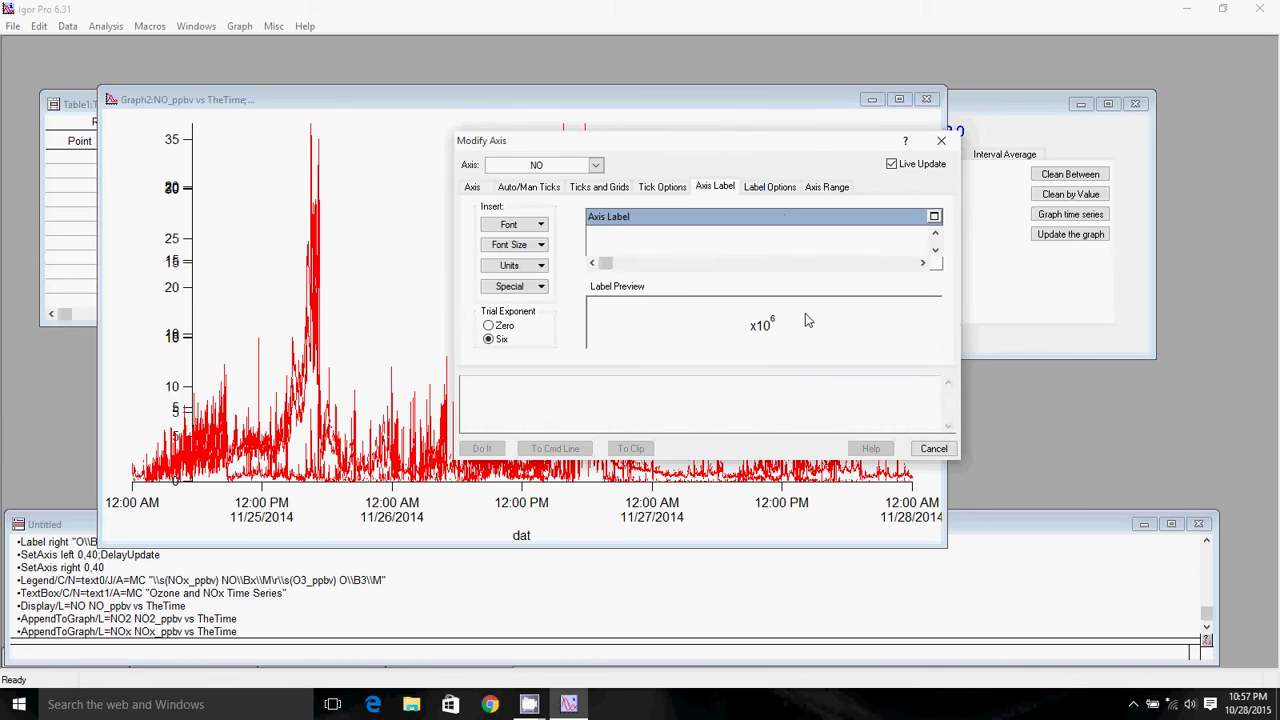
pyautogui.write('NO')
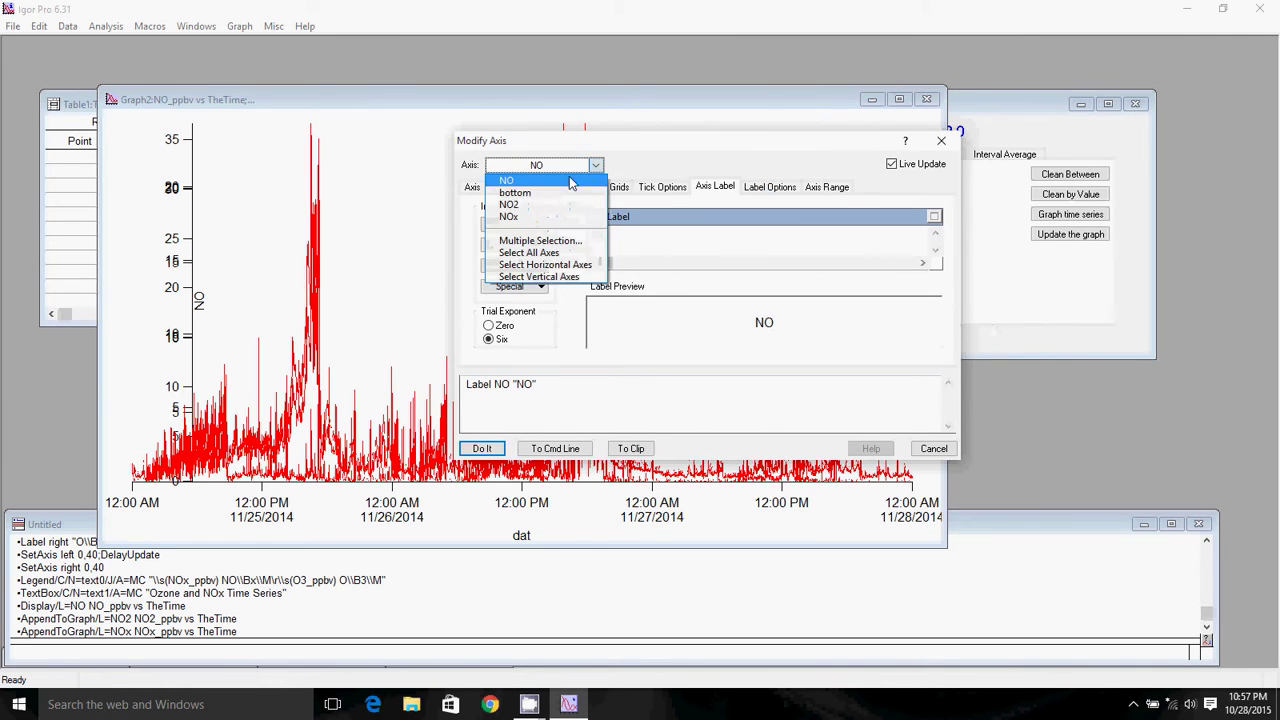
pyautogui.click(509, 204)
pyautogui.click(633, 237)
pyautogui.write('n')
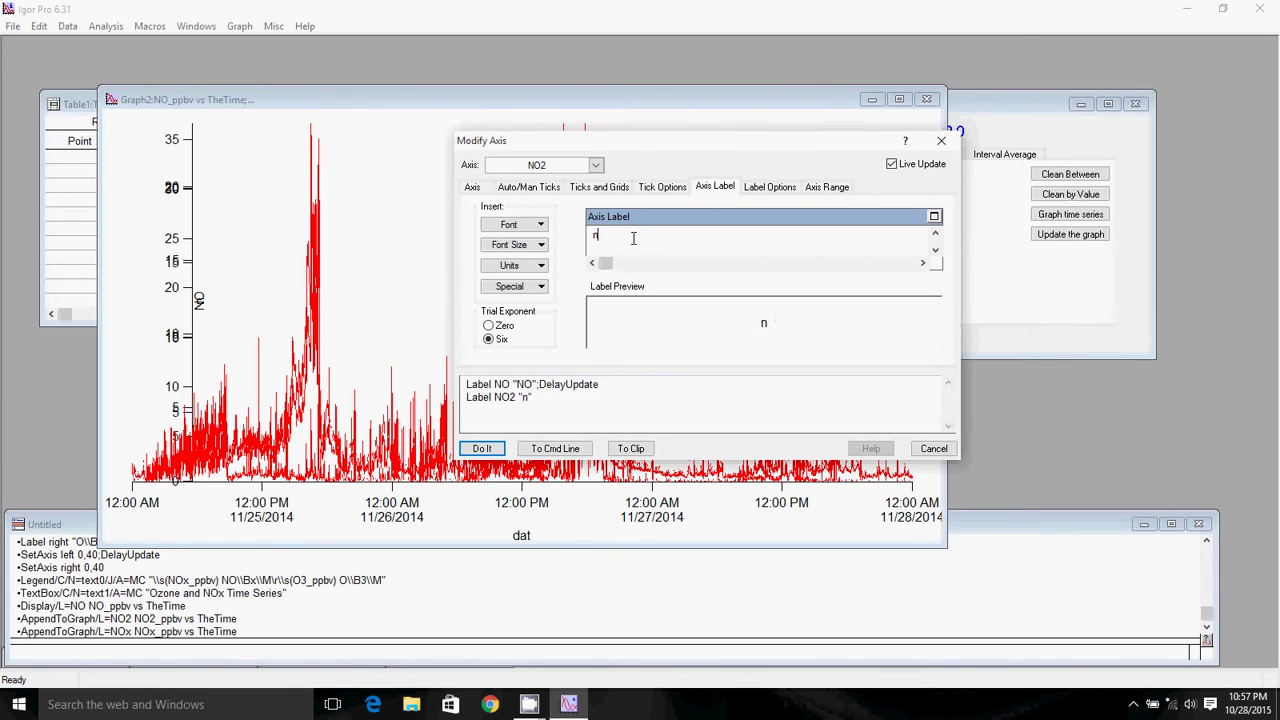
pyautogui.write('o')
pyautogui.press('BackSpace')
pyautogui.press('BackSpace')
pyautogui.write('NO2')
pyautogui.click(580, 166)
pyautogui.click(523, 218)
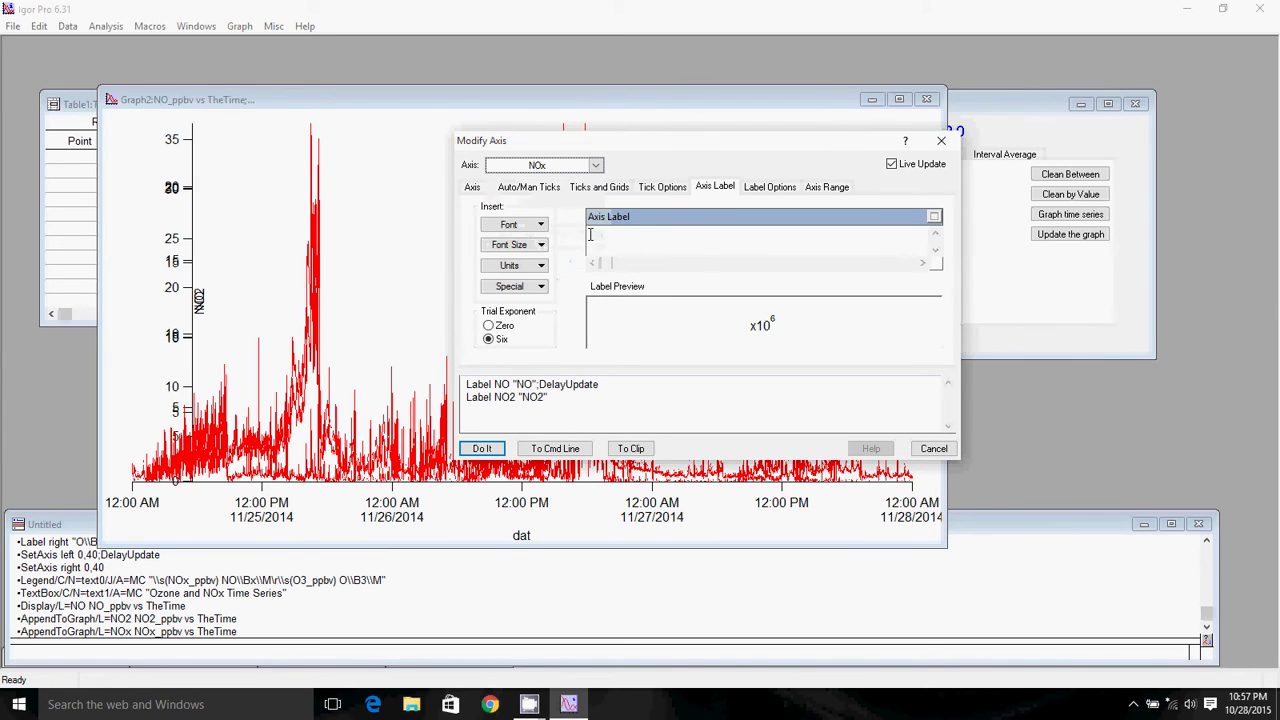
pyautogui.click(617, 235)
pyautogui.write('NOx')
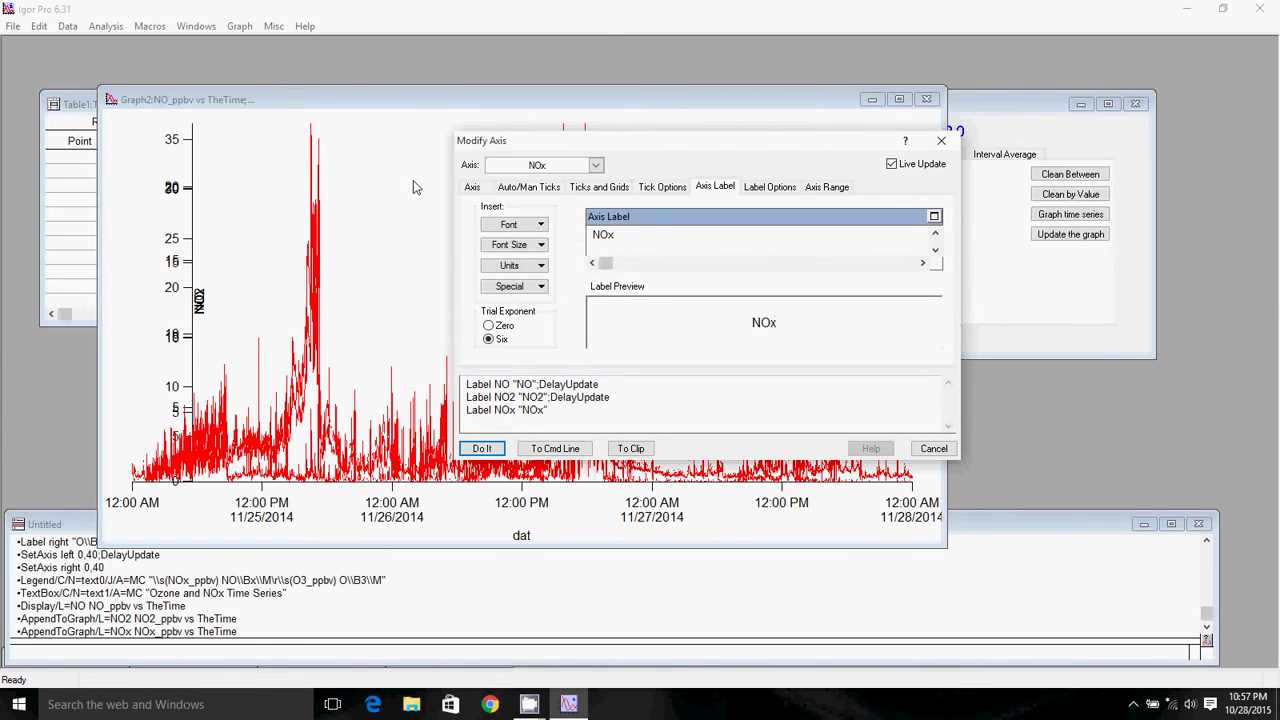
# Set the NOx, NO2 and NO axis ranges to a minimum of 0 and maximum of 40.
pyautogui.click(826, 190)
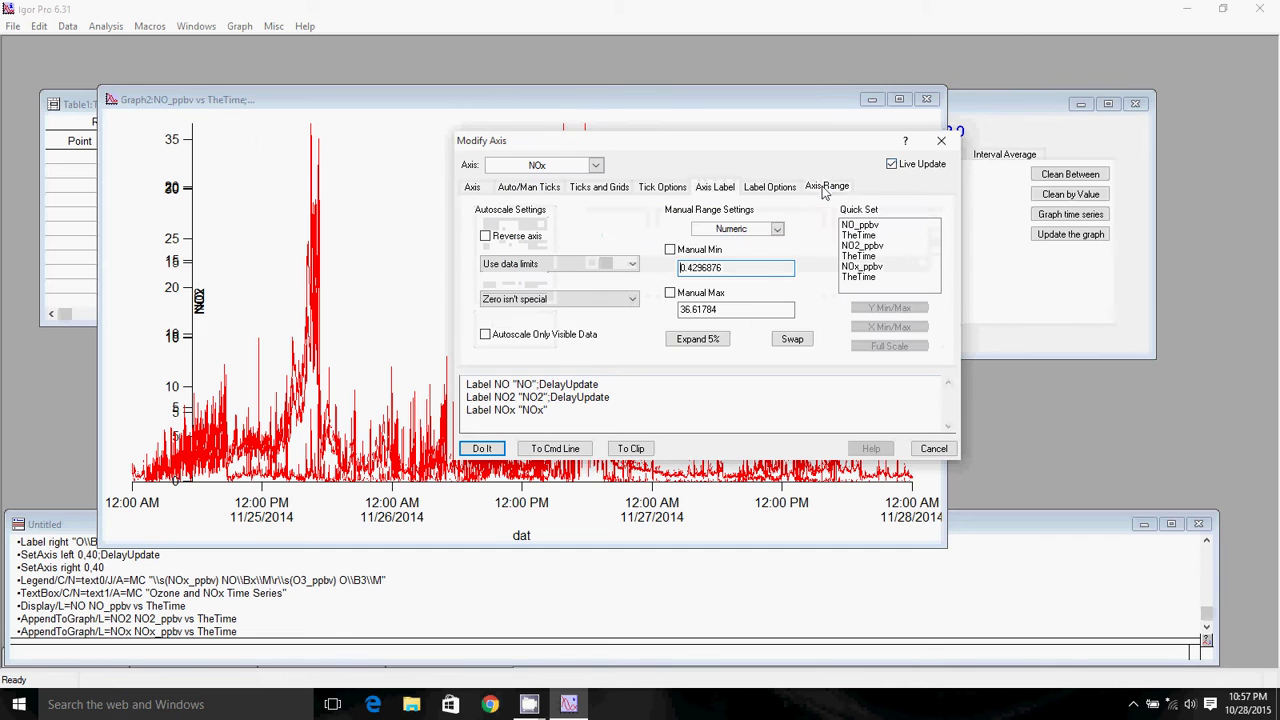
pyautogui.moveTo(734, 268); pyautogui.dragTo(612, 265)
pyautogui.write('0')
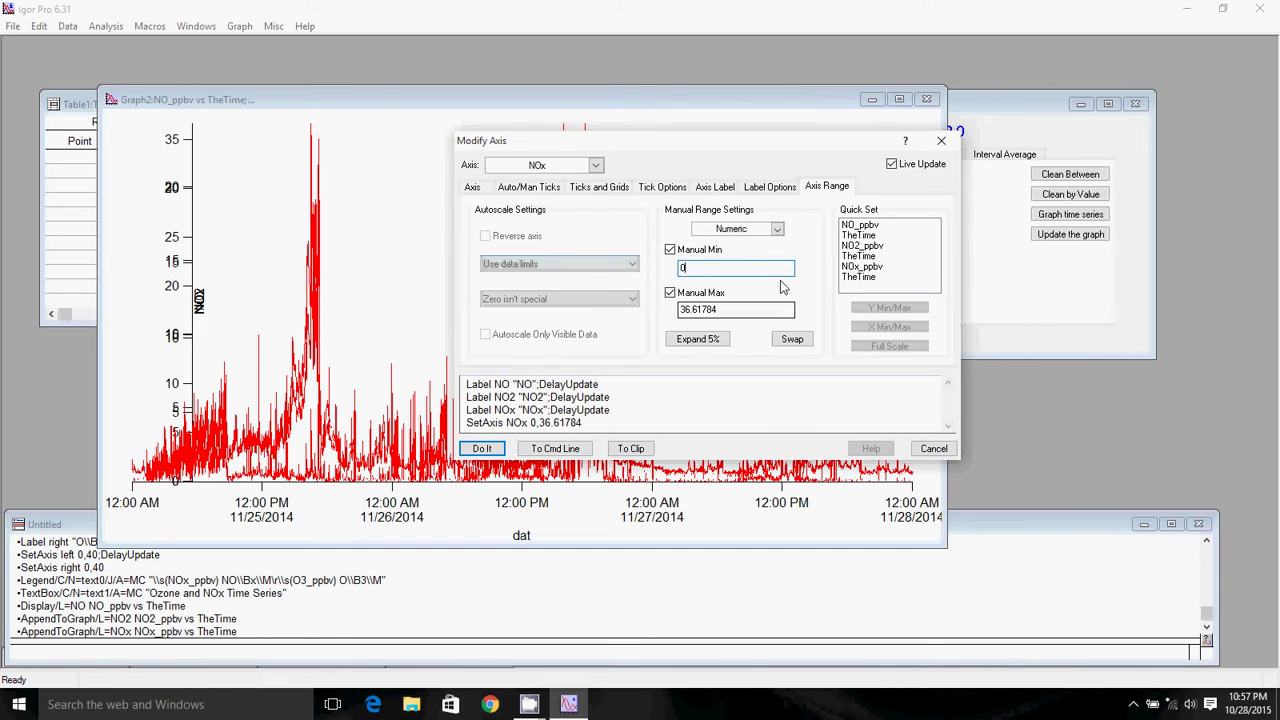
pyautogui.moveTo(753, 309); pyautogui.dragTo(680, 309)
pyautogui.write('40')
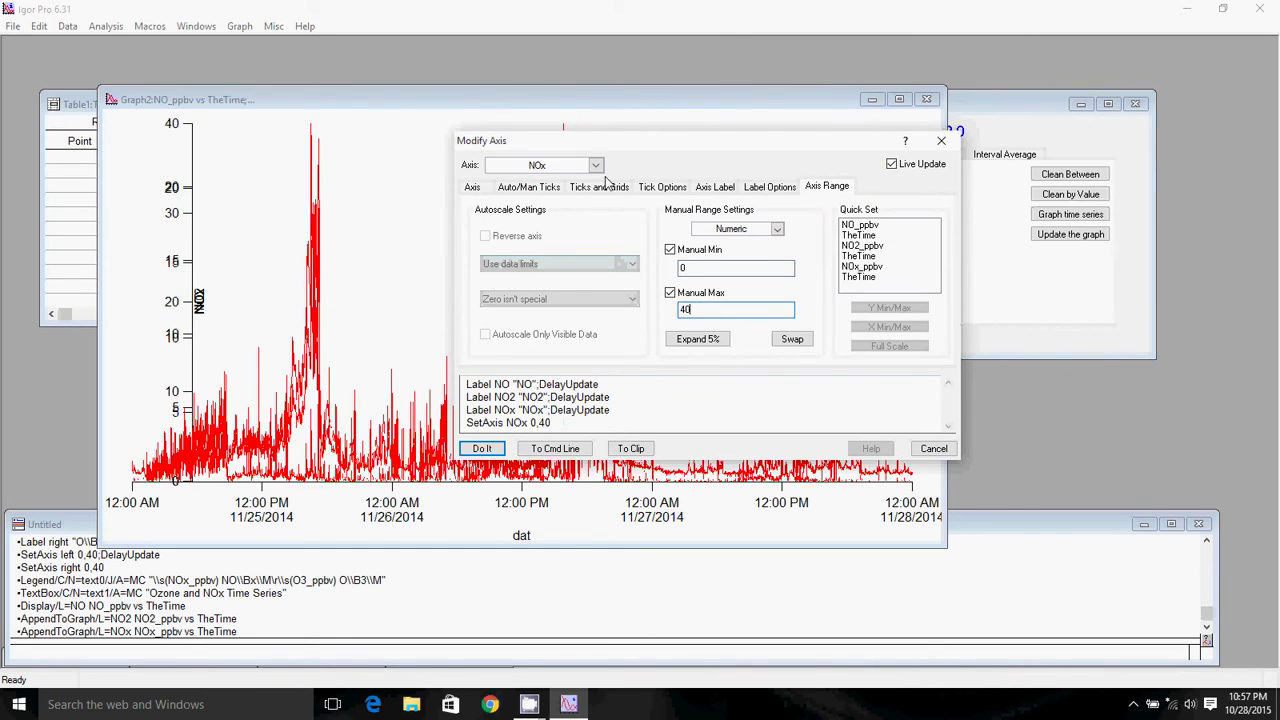
pyautogui.click(587, 164)
pyautogui.click(530, 191)
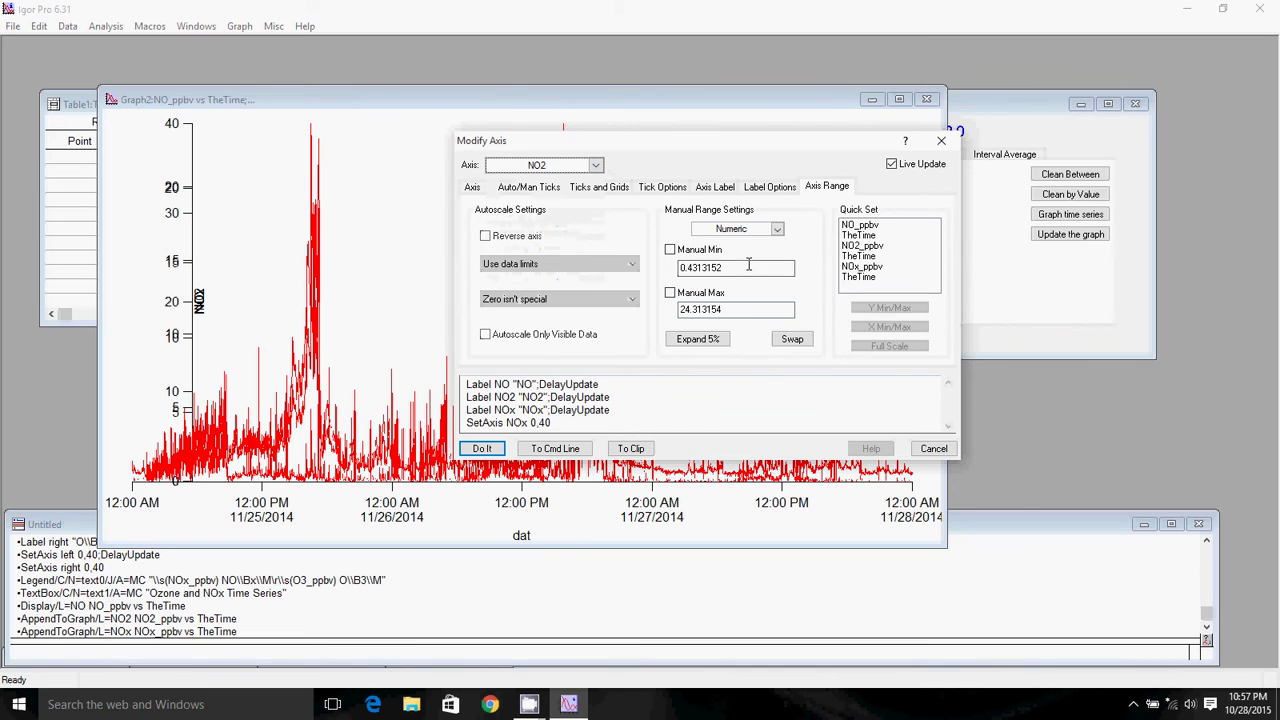
pyautogui.write('0')
pyautogui.moveTo(758, 309); pyautogui.dragTo(620, 300)
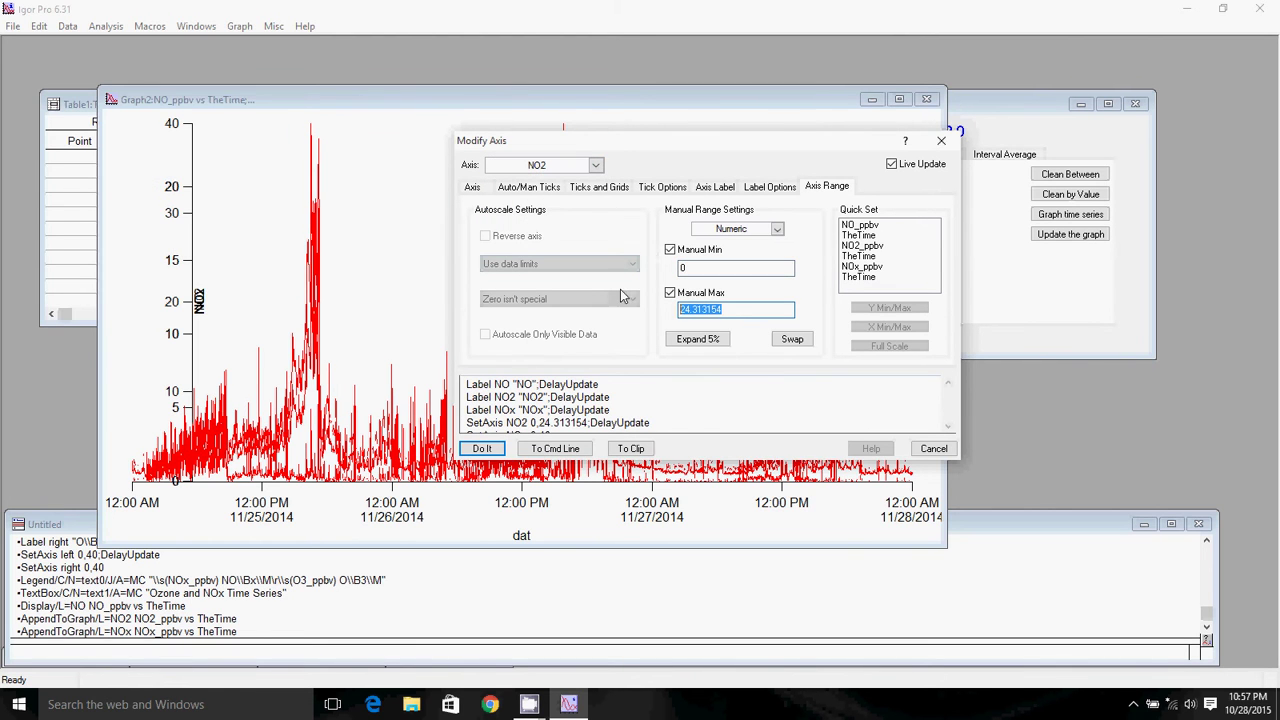
pyautogui.write('40')
pyautogui.click(592, 165)
pyautogui.click(520, 177)
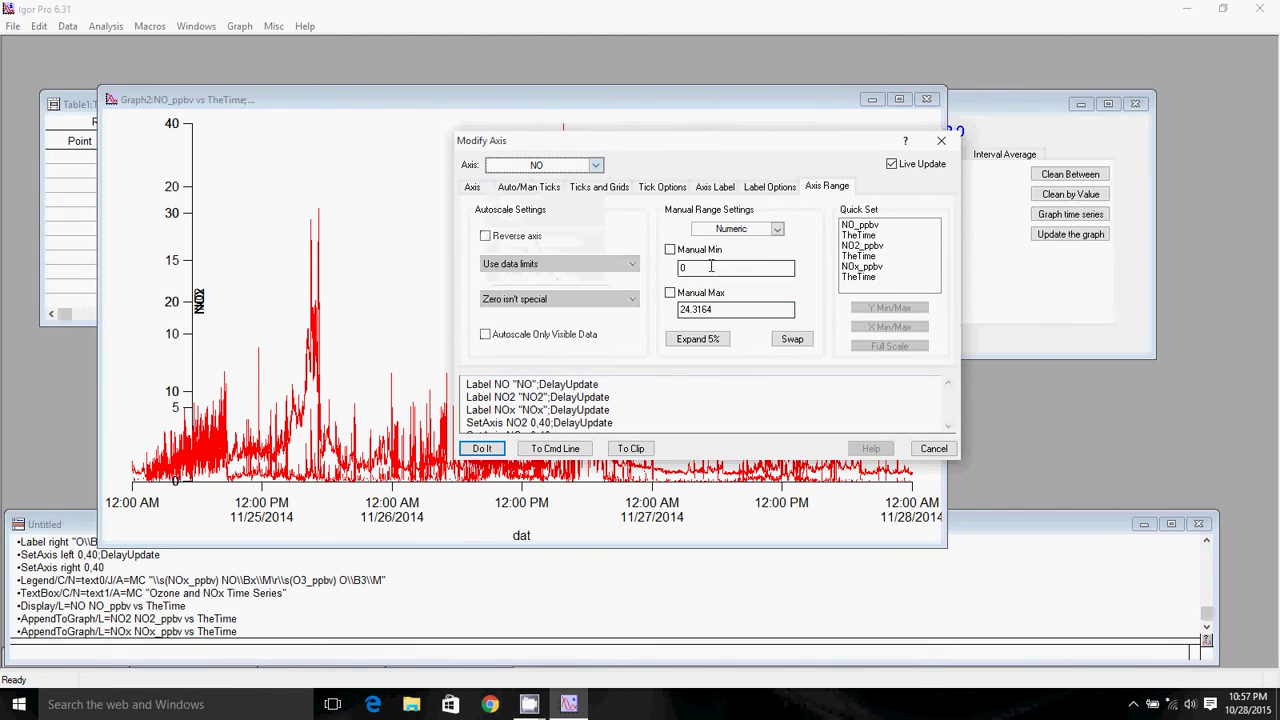
pyautogui.moveTo(760, 309); pyautogui.dragTo(668, 300)
pyautogui.write('40')
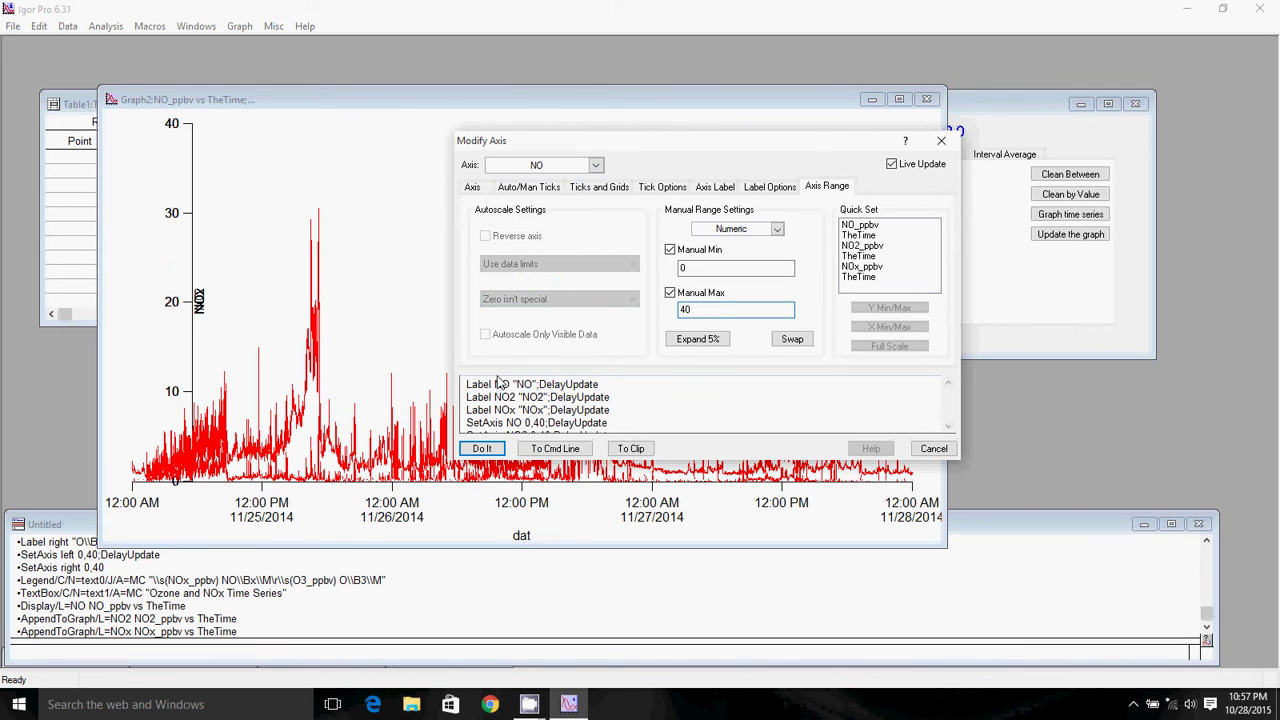
# Draw the NO axis up to 30% and the NO2 axis between 35% and 65%.
pyautogui.click(473, 188)
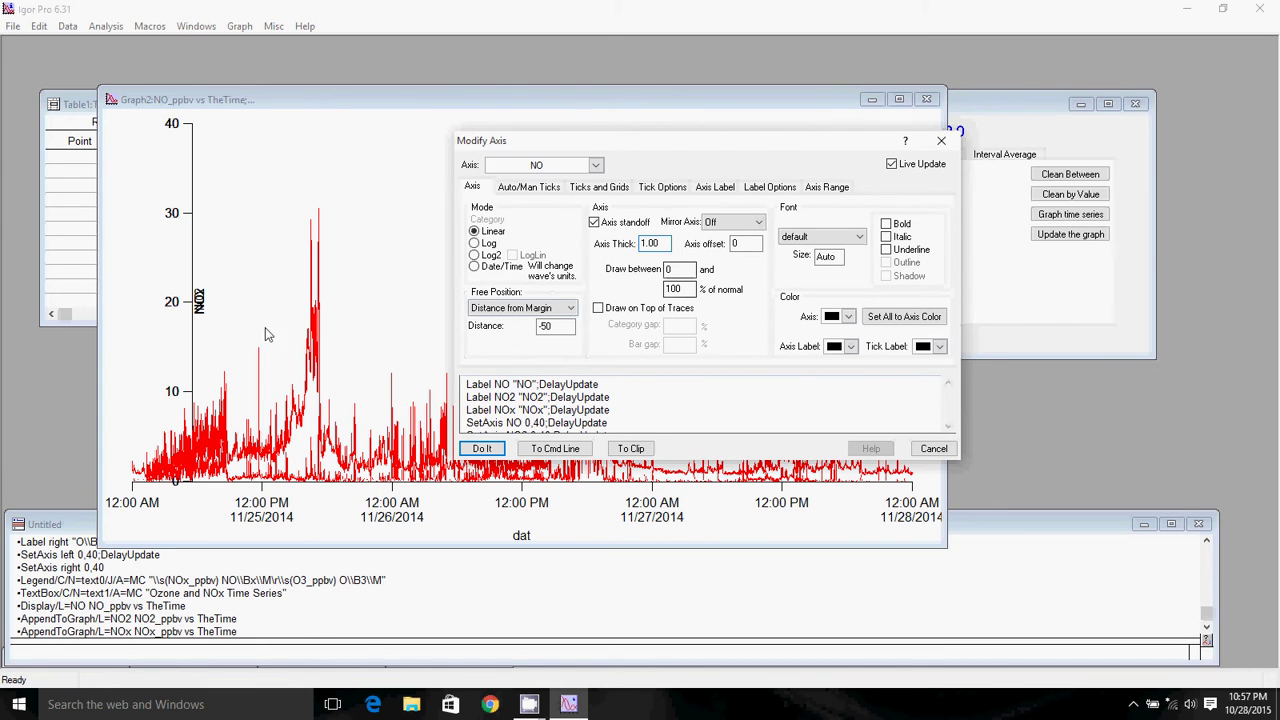
pyautogui.moveTo(672, 145); pyautogui.dragTo(710, 95)
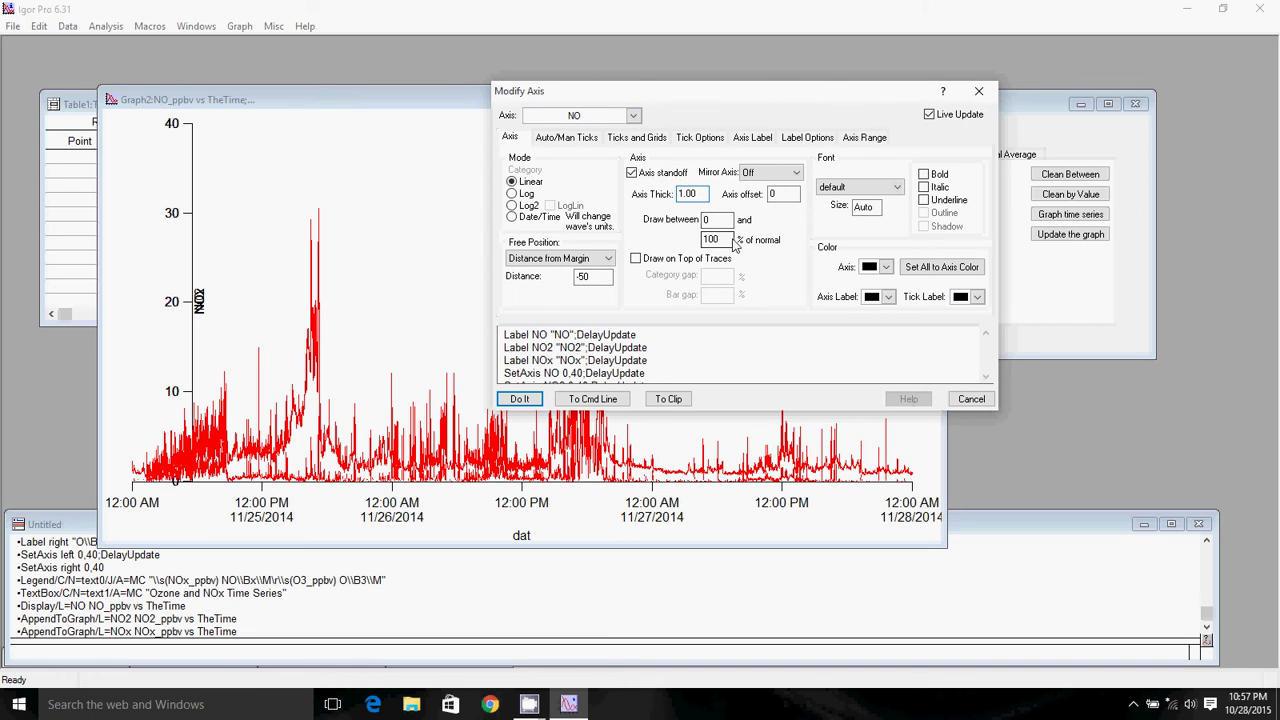
pyautogui.write('30')
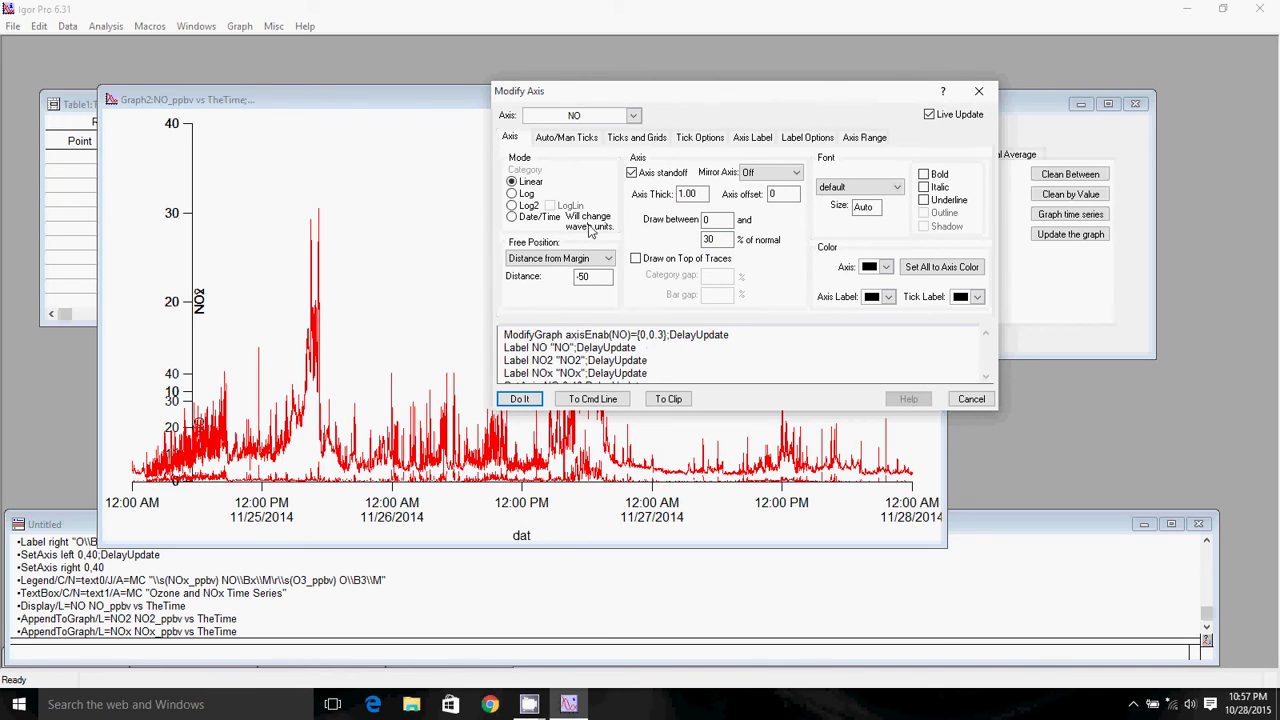
pyautogui.click(633, 115)
pyautogui.click(570, 128)
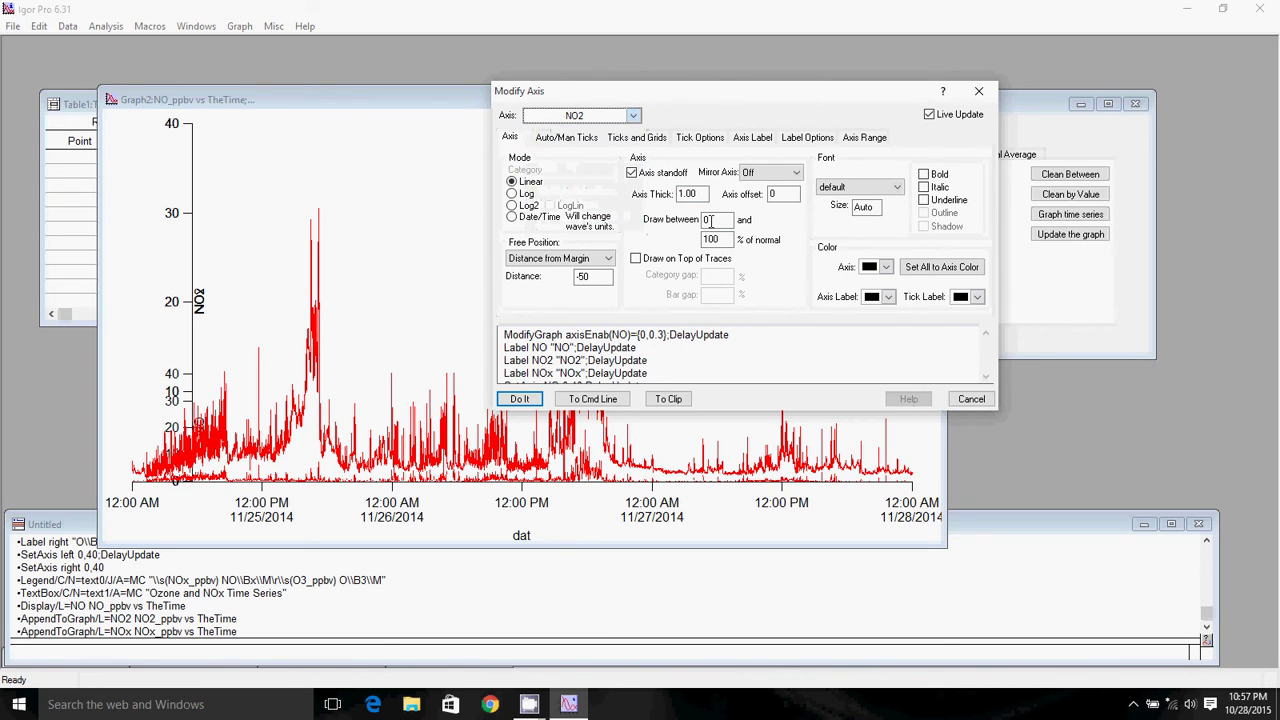
pyautogui.doubleClick(717, 222)
pyautogui.write('35')
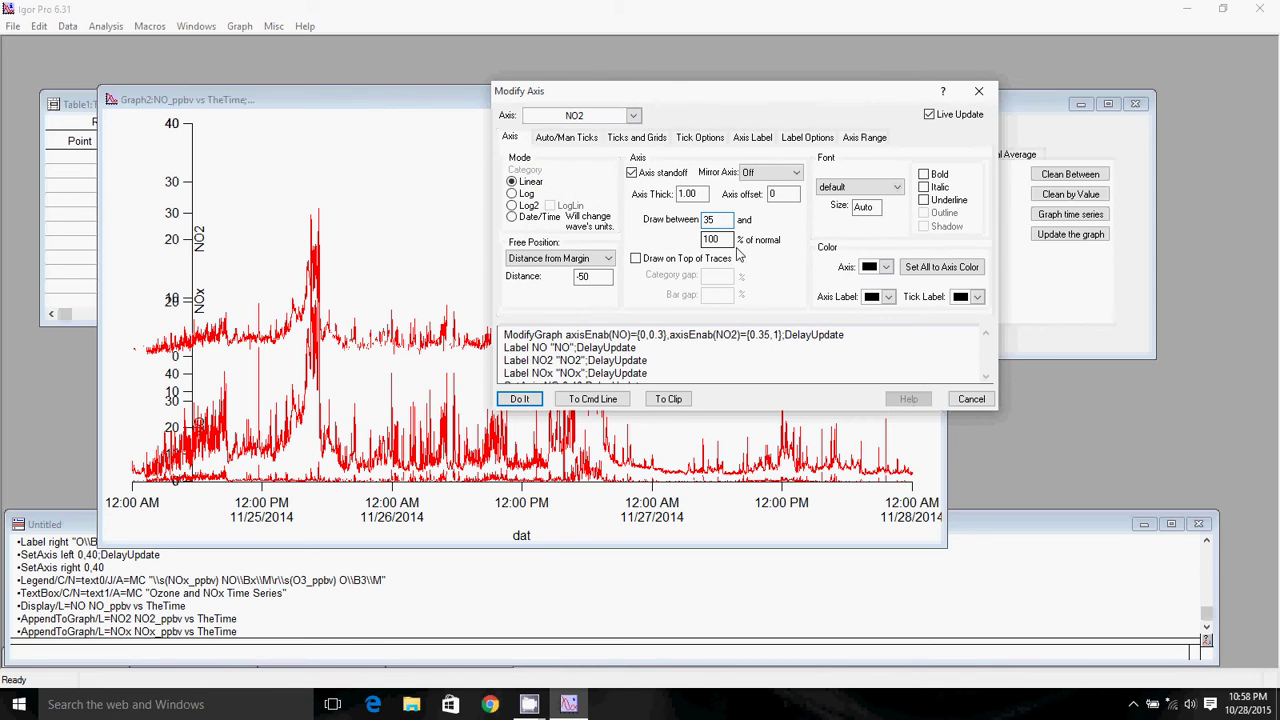
pyautogui.press('Tab')
pyautogui.write('65')
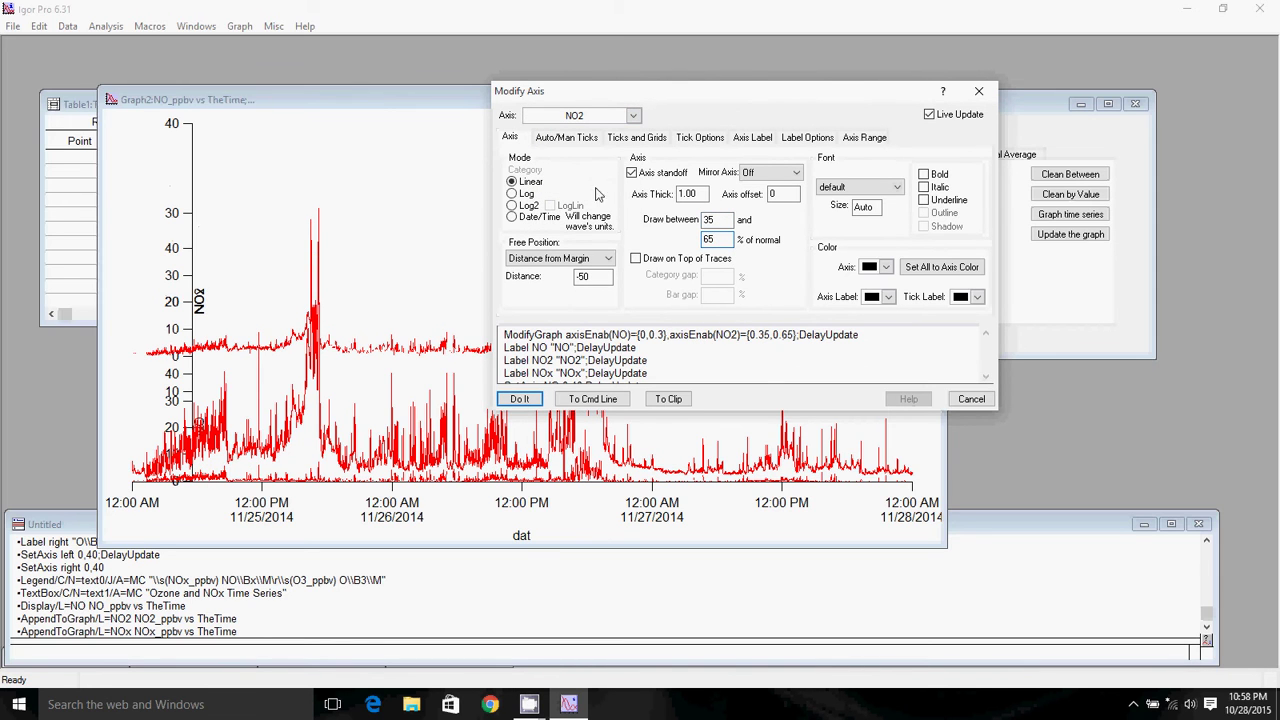
# Draw the NOx axis from 70% and set its distance from the margin to 0.
pyautogui.click(604, 115)
pyautogui.click(550, 167)
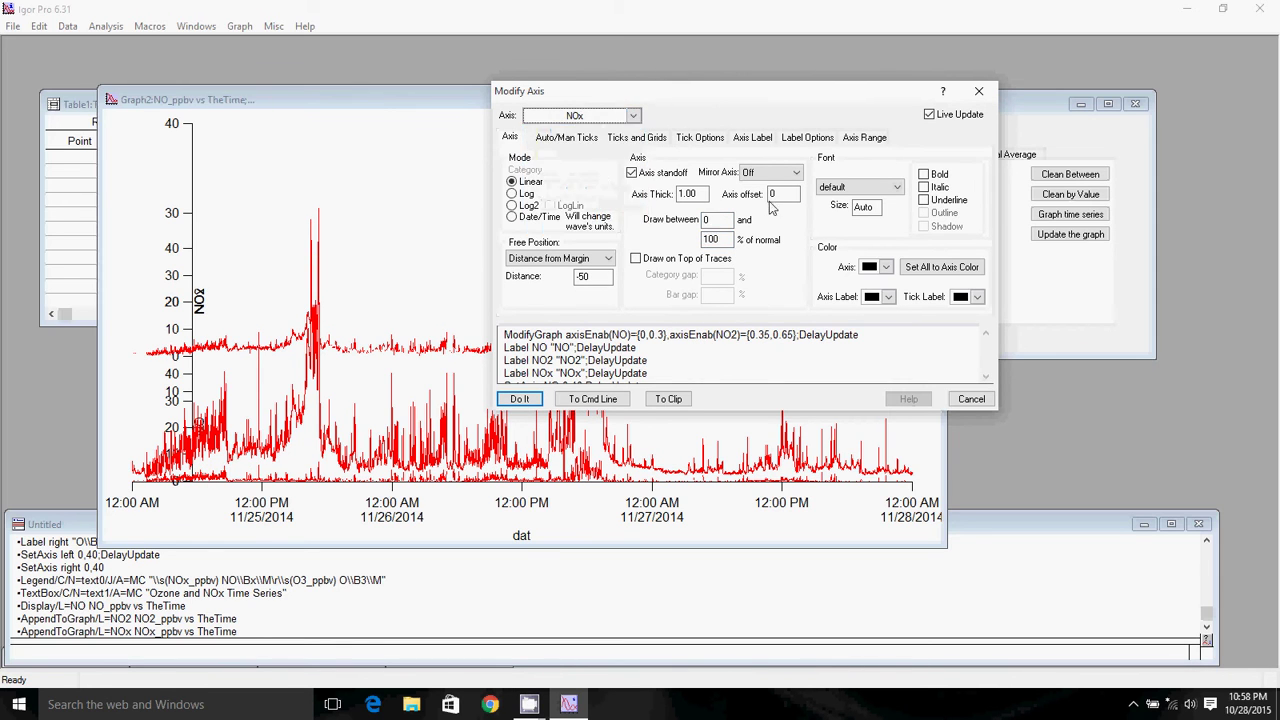
pyautogui.doubleClick(716, 218)
pyautogui.write('70')
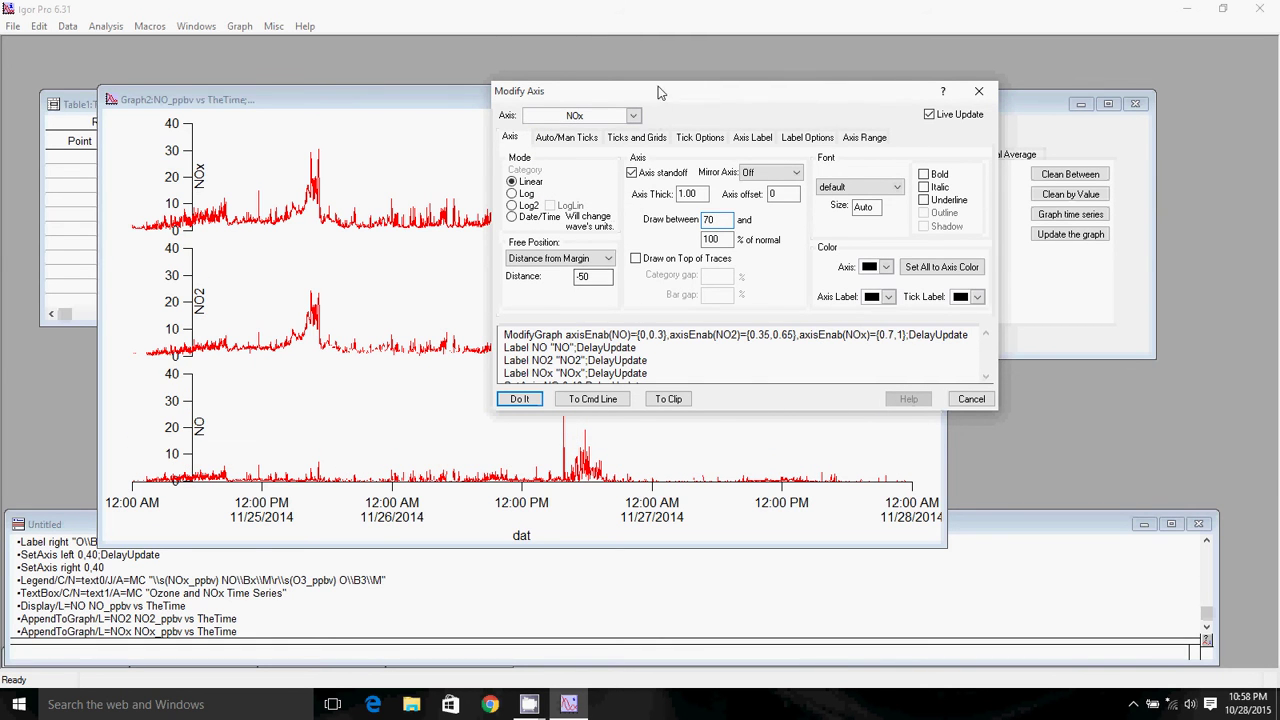
pyautogui.moveTo(660, 95); pyautogui.dragTo(1045, 218)
pyautogui.moveTo(946, 248); pyautogui.dragTo(650, 80)
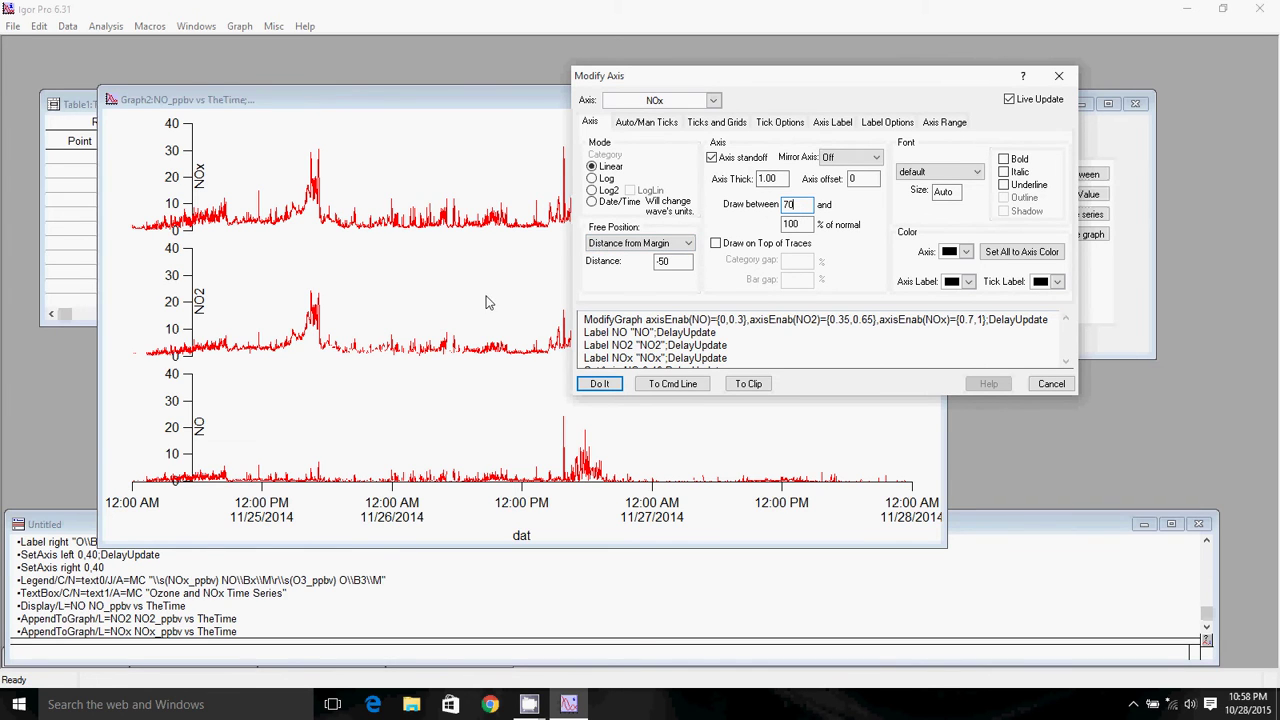
pyautogui.click(672, 261)
pyautogui.write('0')
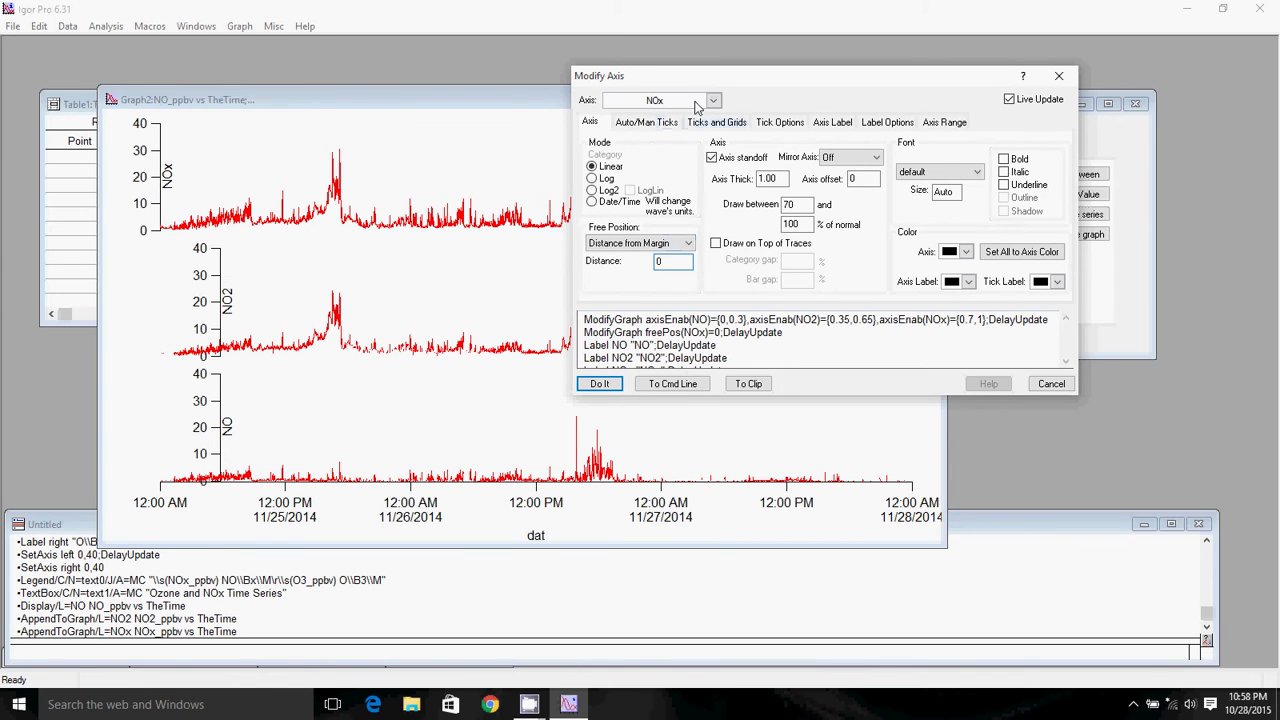
# Try NOx distance values 50 and -100, then reset the NOx distance to 0.
pyautogui.hotkey('shift', 'Tab')
pyautogui.press('Tab')
pyautogui.write('50')
pyautogui.hotkey('shift', 'Tab')
pyautogui.press('Tab')
pyautogui.press('BackSpace')
pyautogui.write('-100')
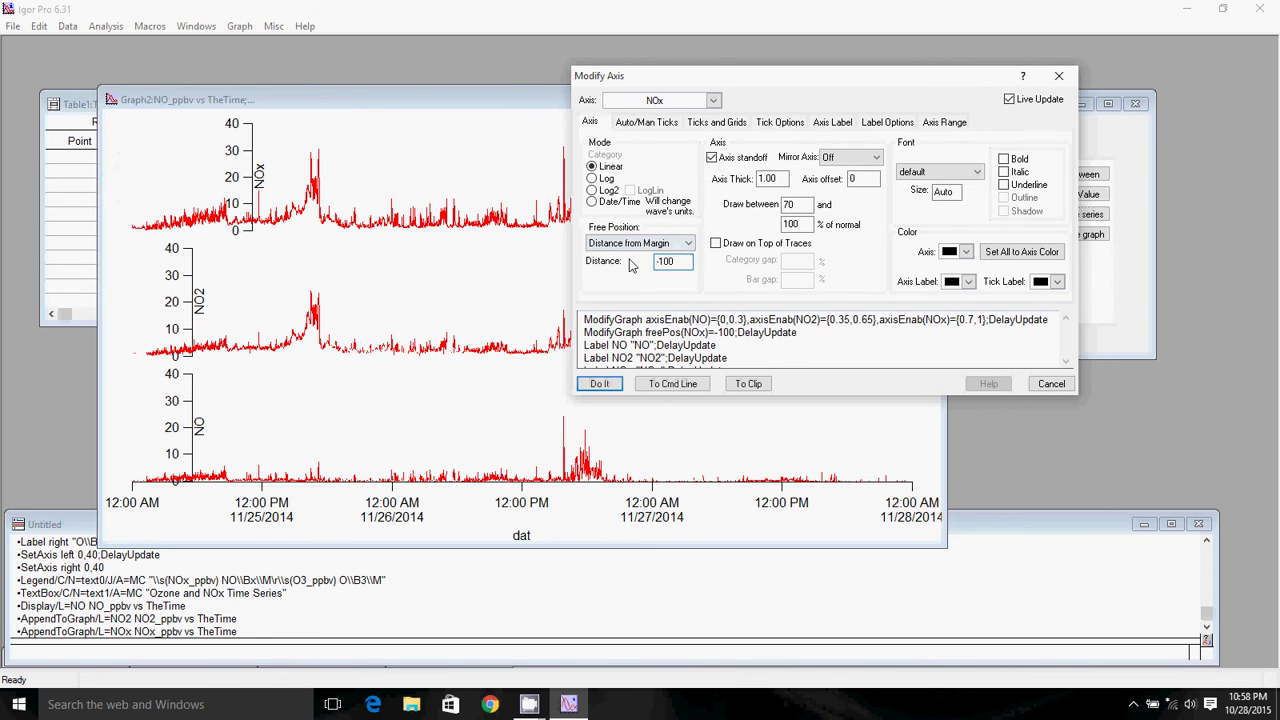
pyautogui.doubleClick(670, 262)
pyautogui.write('0')
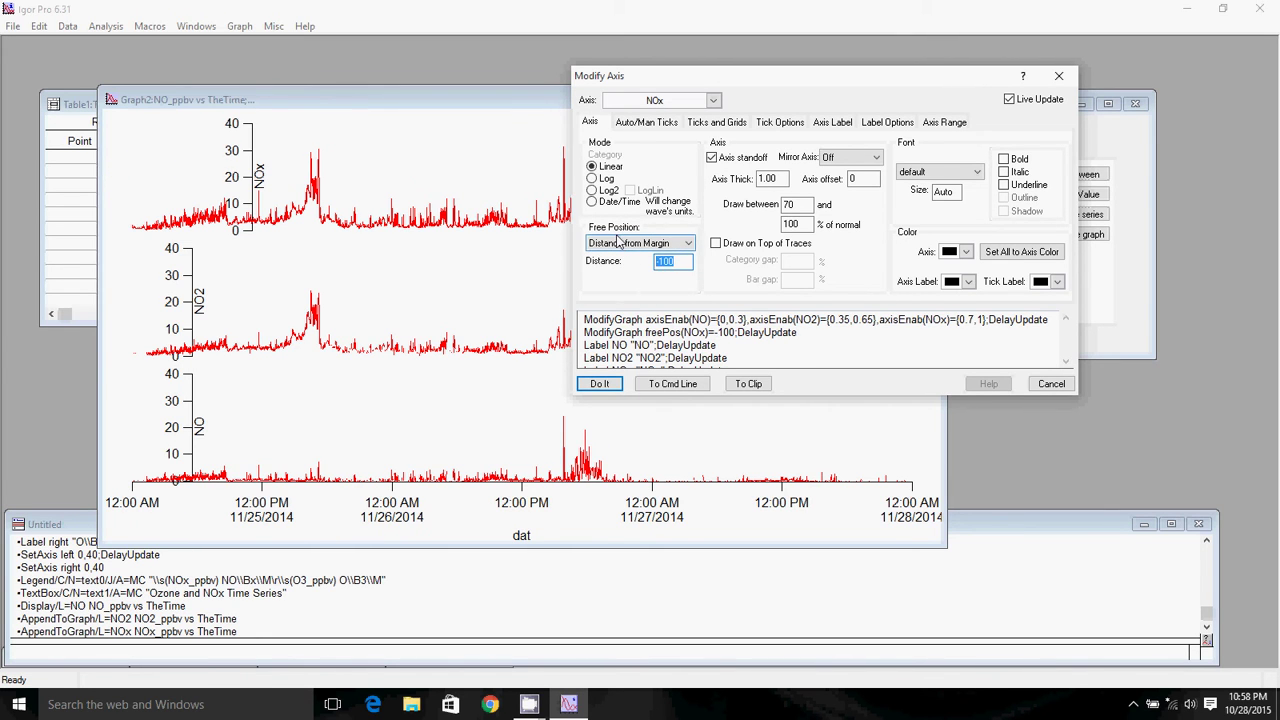
# Set the NO2 and NO axis distances to 0 and apply the axis changes.
pyautogui.click(665, 100)
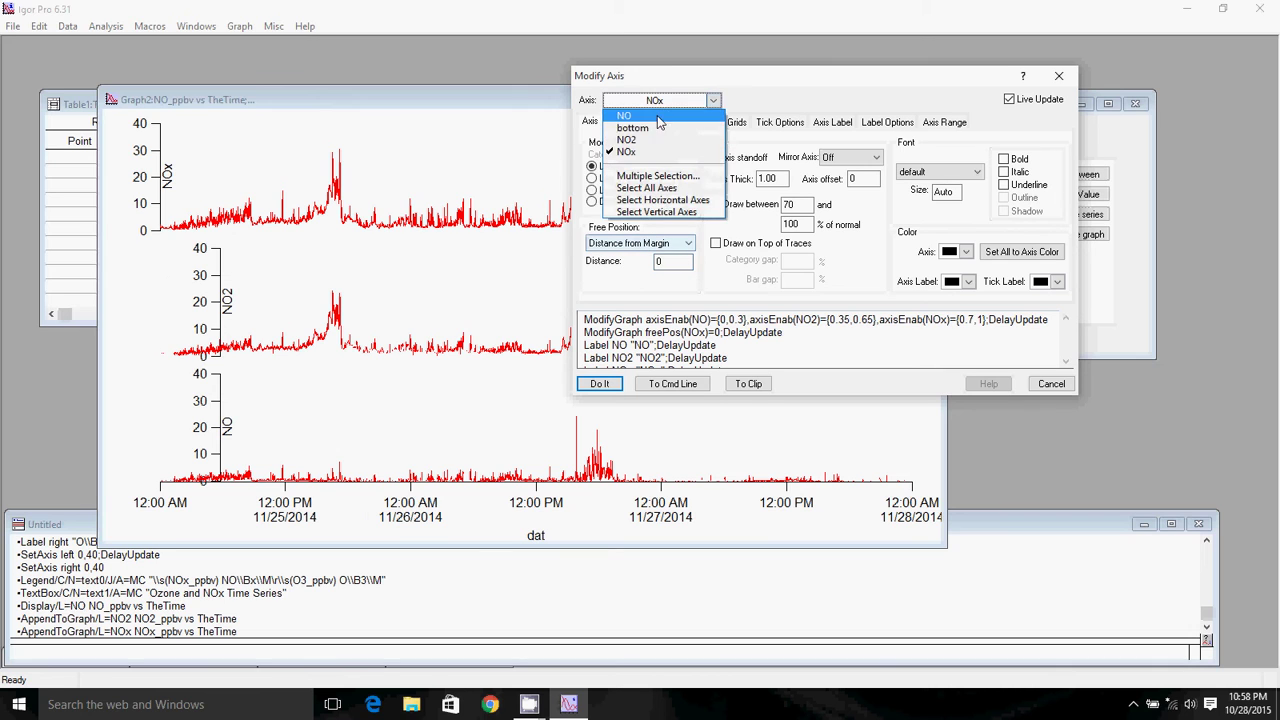
pyautogui.click(628, 141)
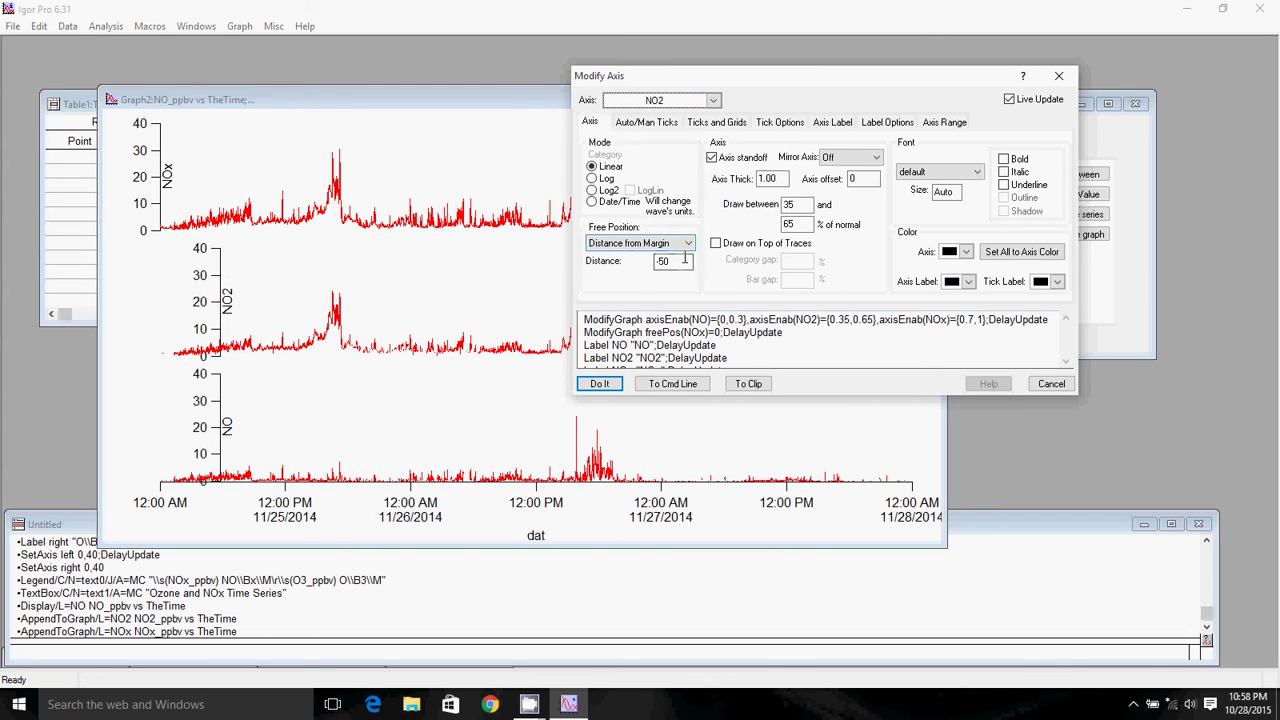
pyautogui.write('0')
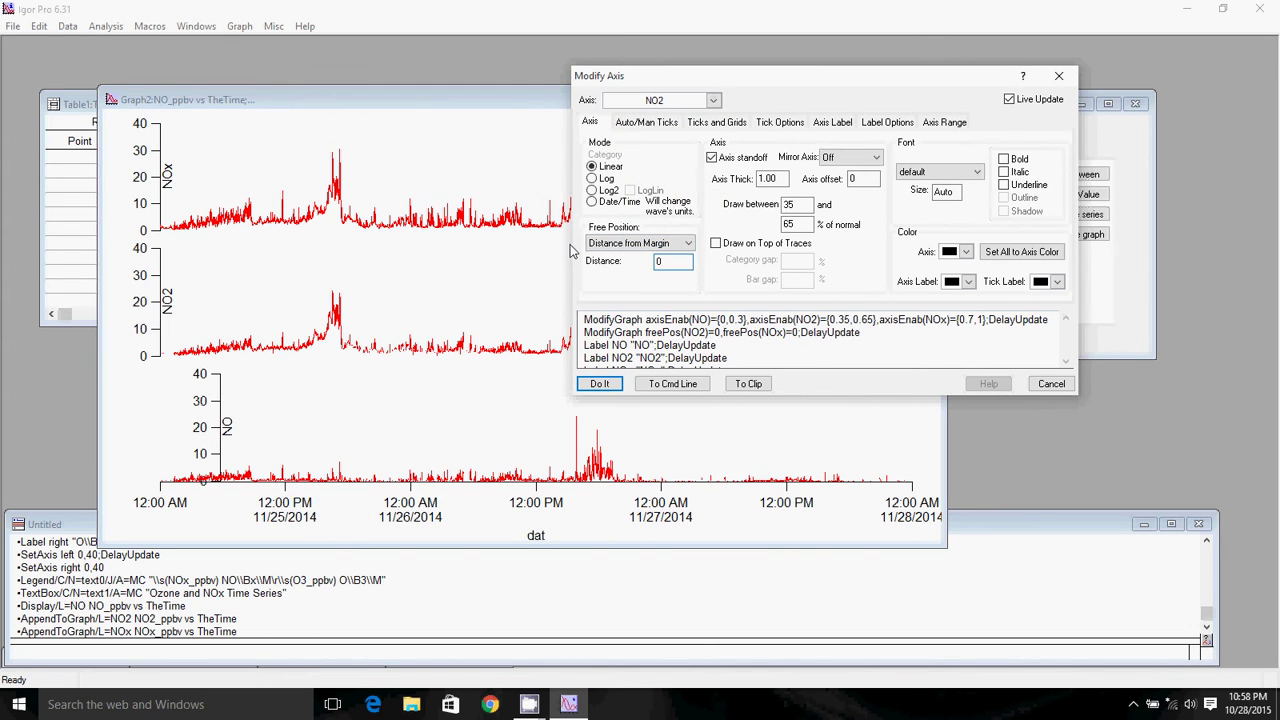
pyautogui.click(698, 100)
pyautogui.click(628, 117)
pyautogui.write('0')
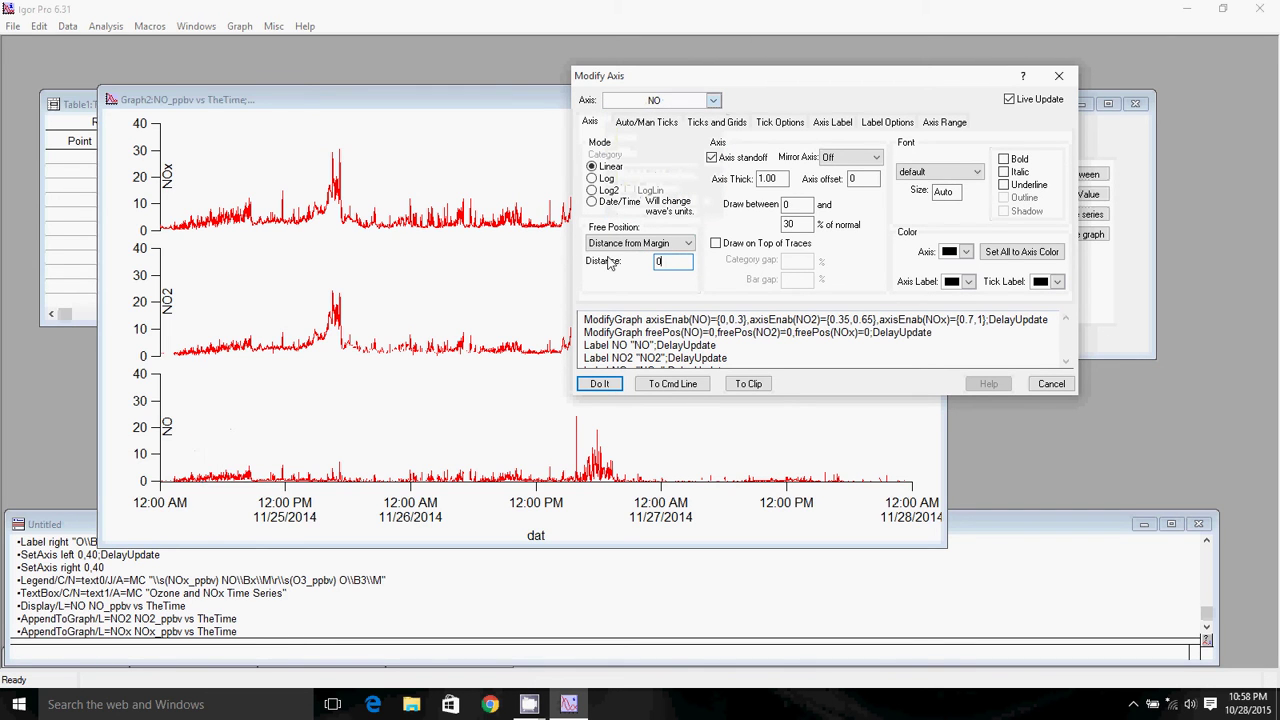
pyautogui.click(601, 384)
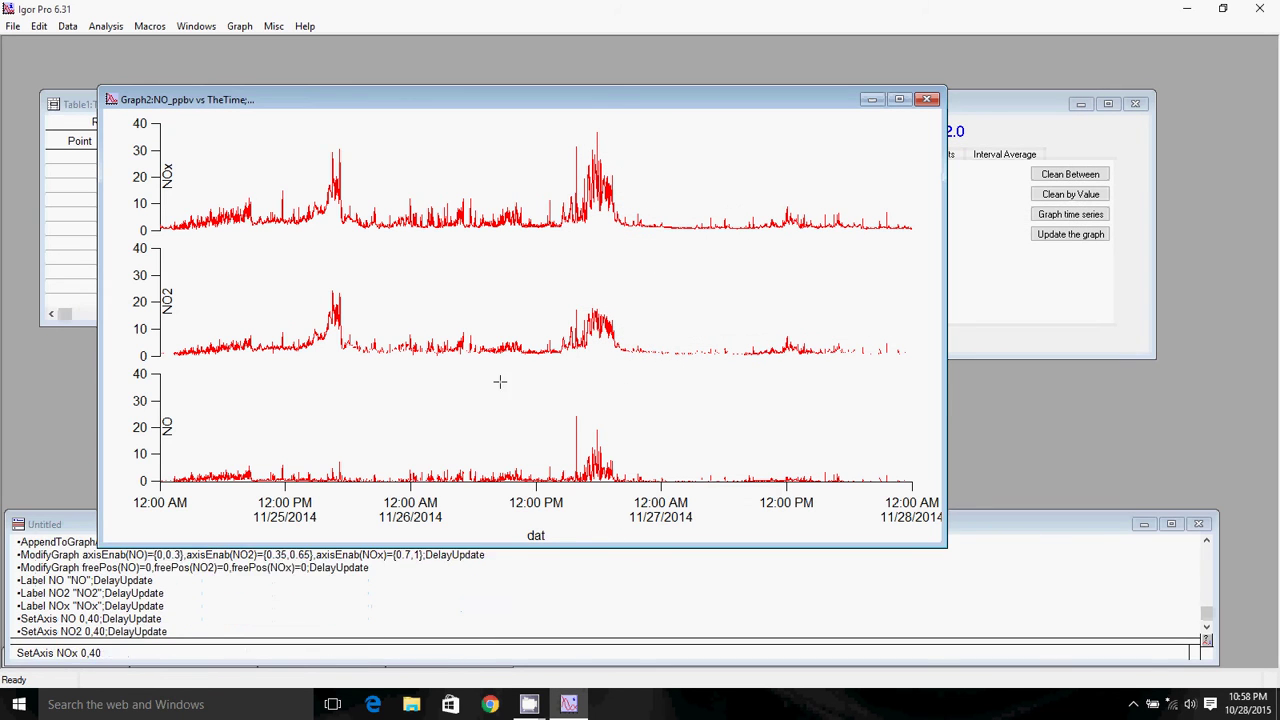
# Move the NO, NO2 and NOx labels left beside their axes and reopen axis properties.
pyautogui.moveTo(170, 427); pyautogui.dragTo(133, 408)
pyautogui.moveTo(167, 300); pyautogui.dragTo(116, 296)
pyautogui.moveTo(168, 177); pyautogui.dragTo(113, 177)
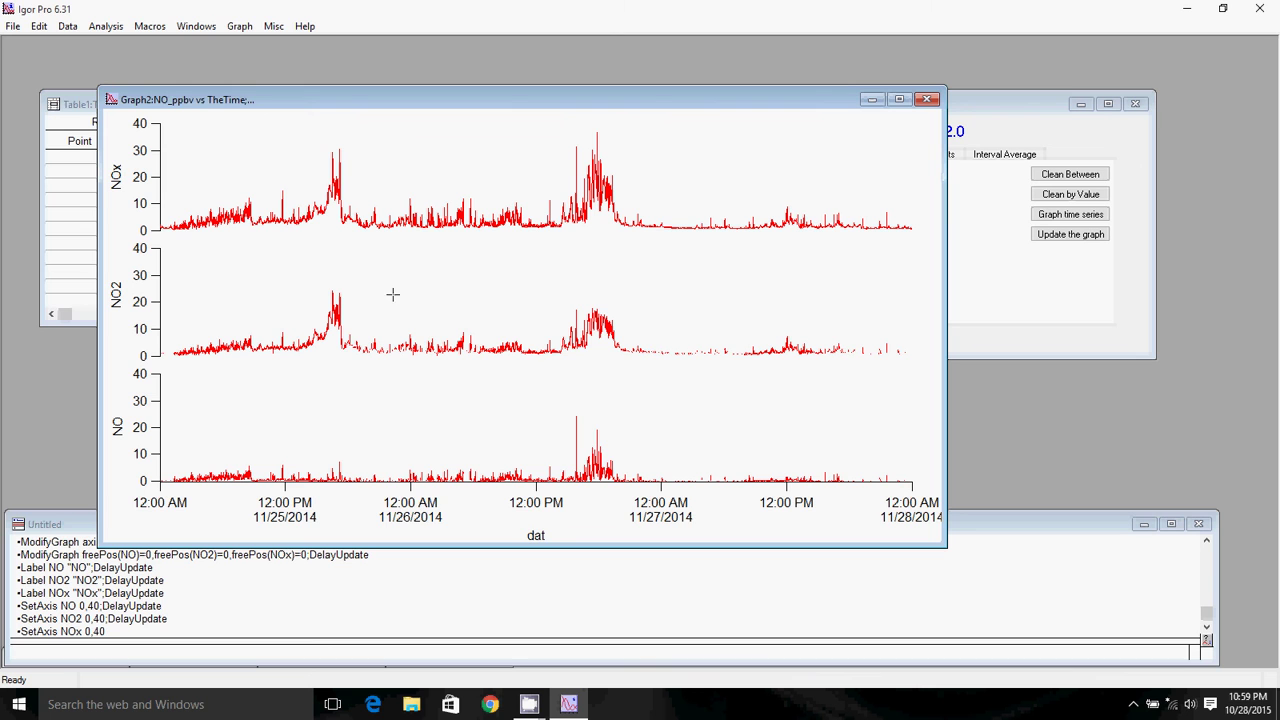
pyautogui.rightClick(404, 147)
# Append ' (ppbv)' to the NO, NO2 and NOx axis labels in Axis Properties.
pyautogui.click(490, 312)
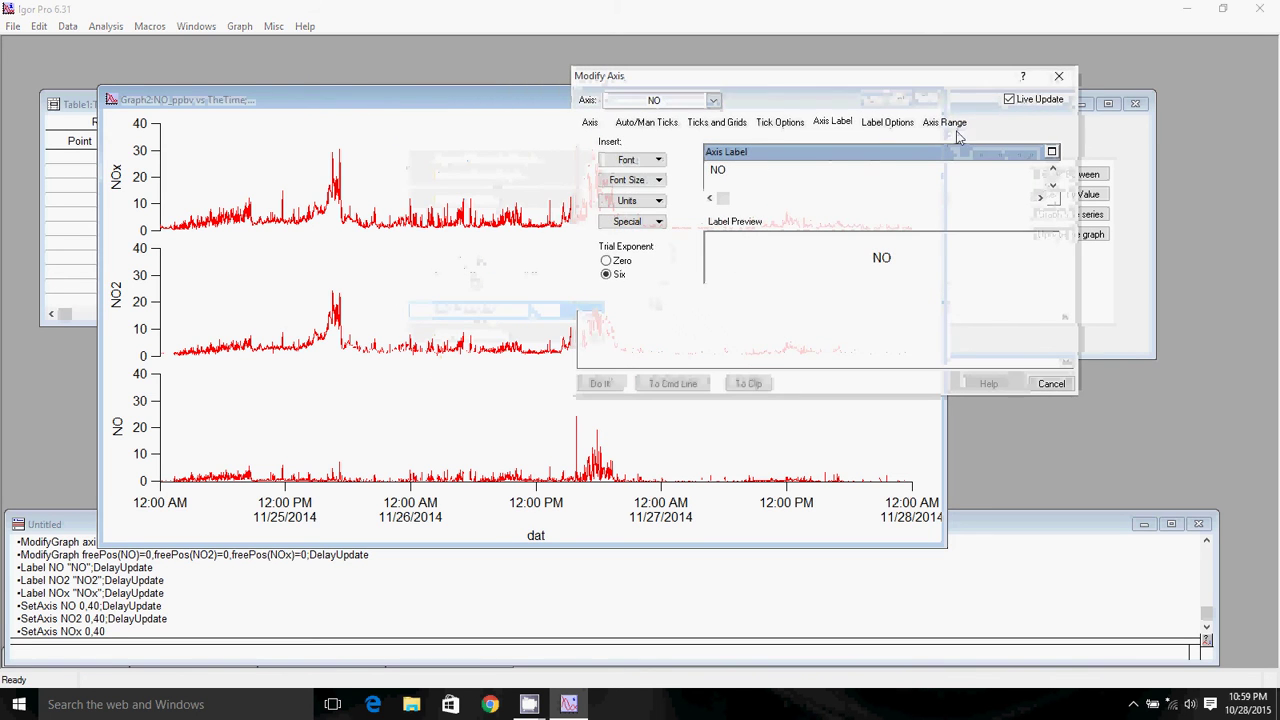
pyautogui.click(759, 171)
pyautogui.write('(ppbv)')
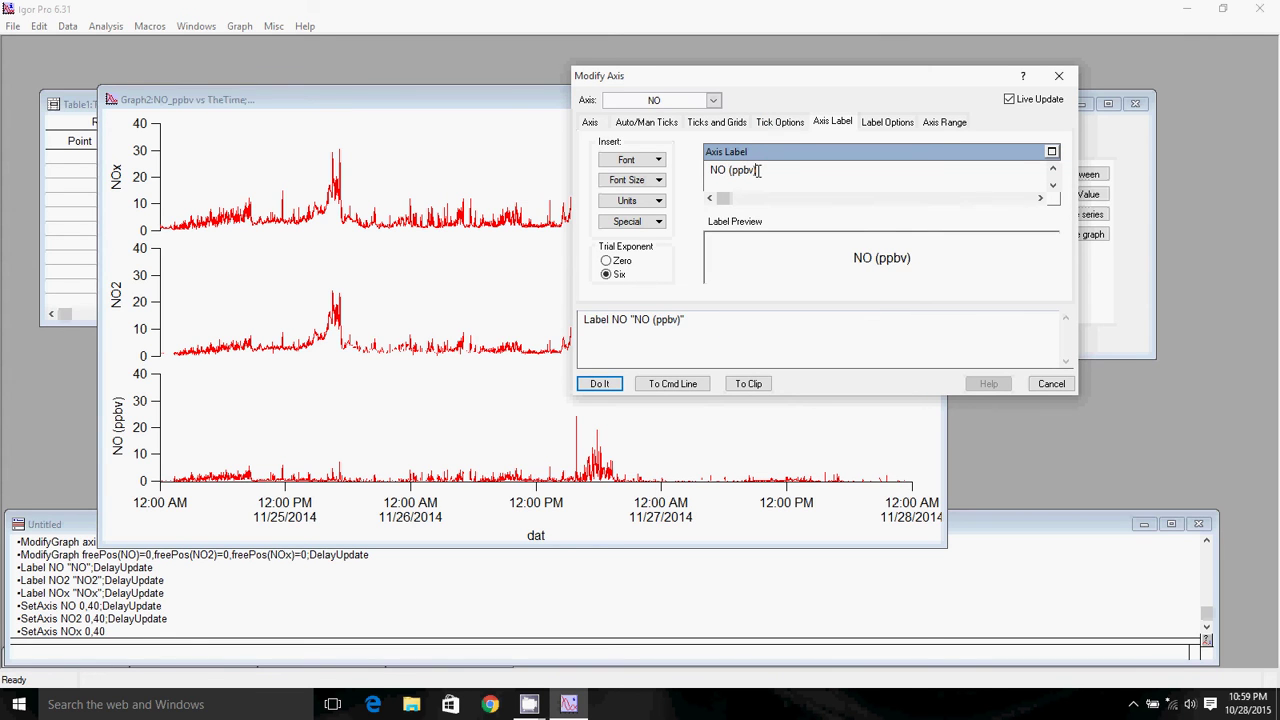
pyautogui.click(711, 101)
pyautogui.click(622, 138)
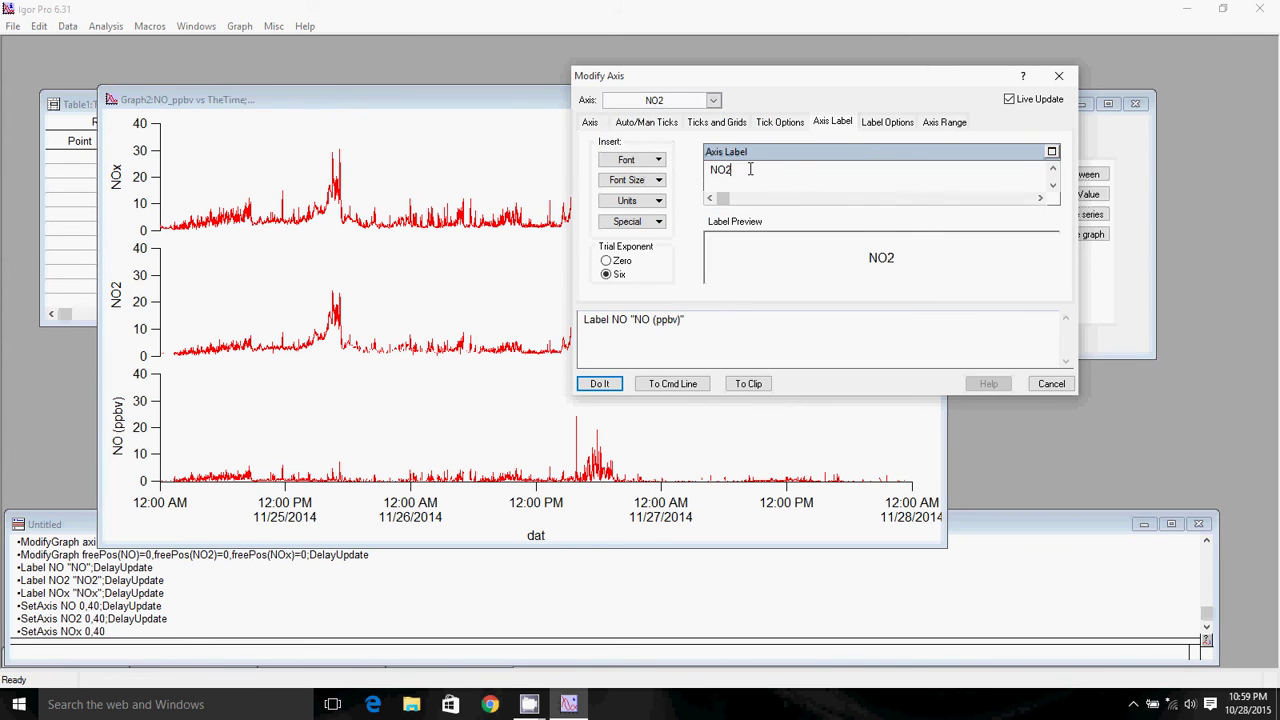
pyautogui.write('(ppbv)')
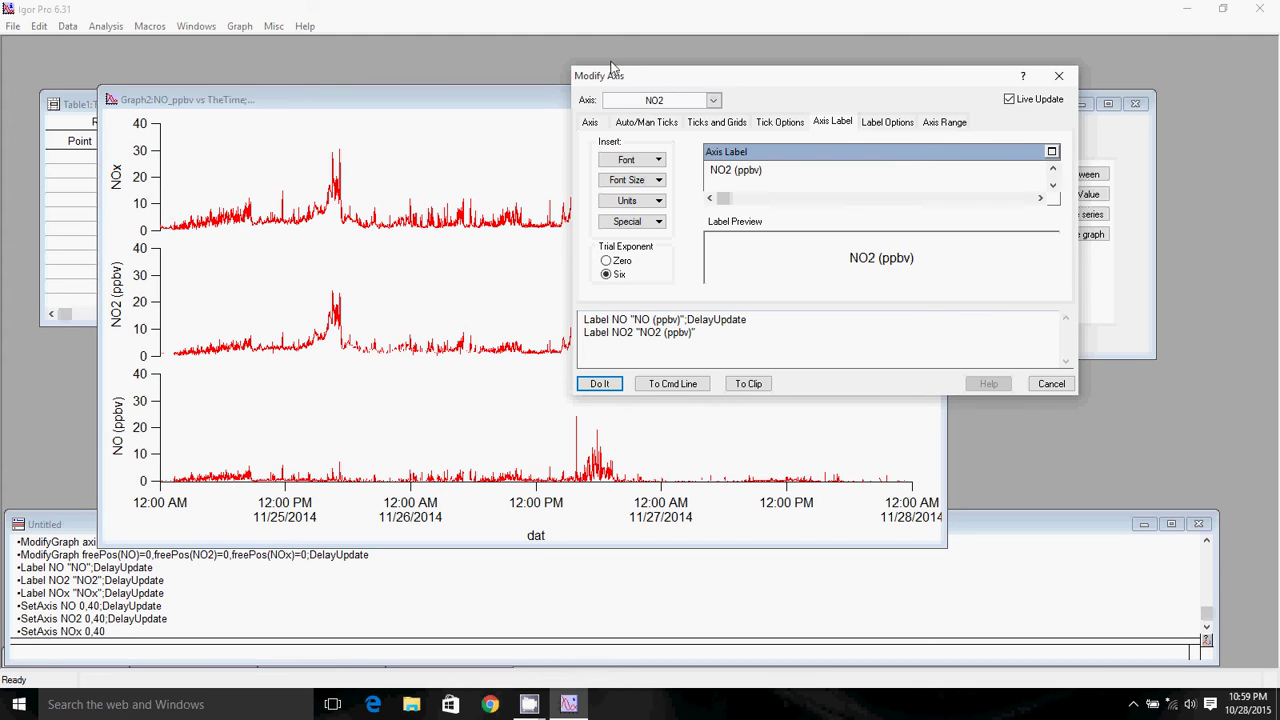
pyautogui.click(656, 101)
pyautogui.click(645, 115)
pyautogui.click(648, 101)
pyautogui.click(626, 151)
pyautogui.click(757, 172)
pyautogui.write('(ppbv)')
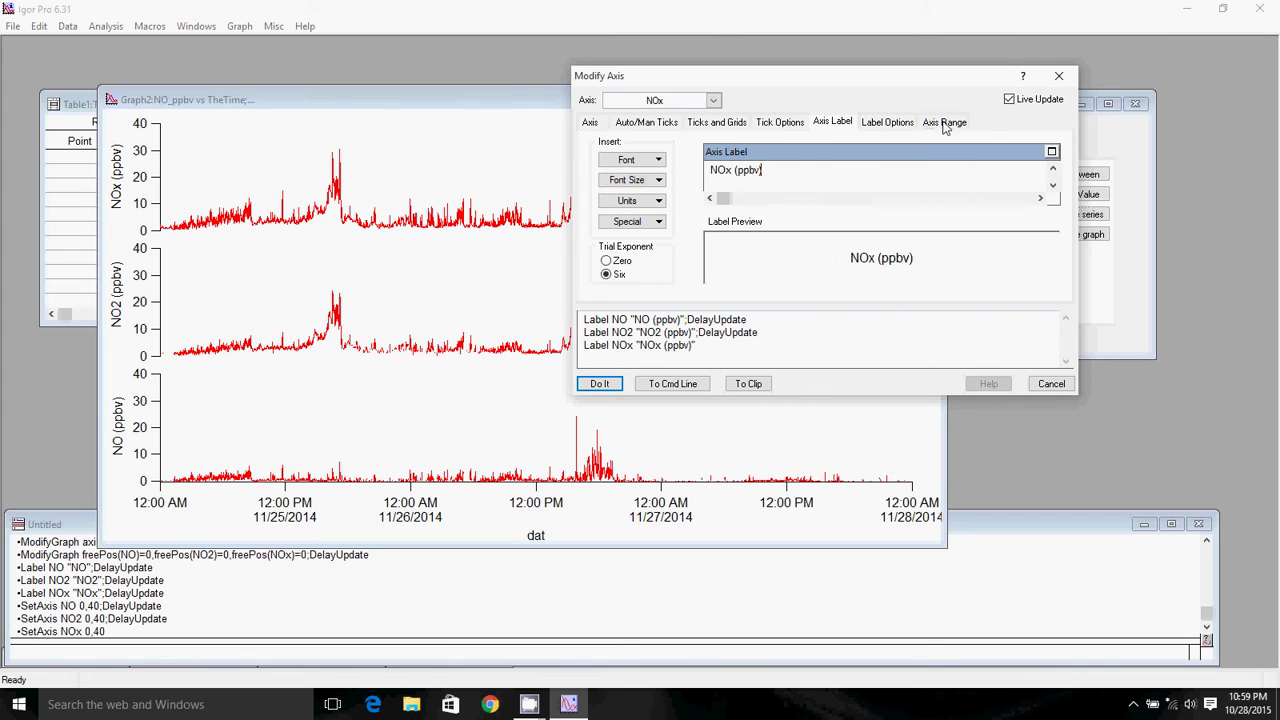
# Turn on mirror axes for NOx with ticks and for NO2 without ticks.
pyautogui.click(945, 124)
pyautogui.click(590, 122)
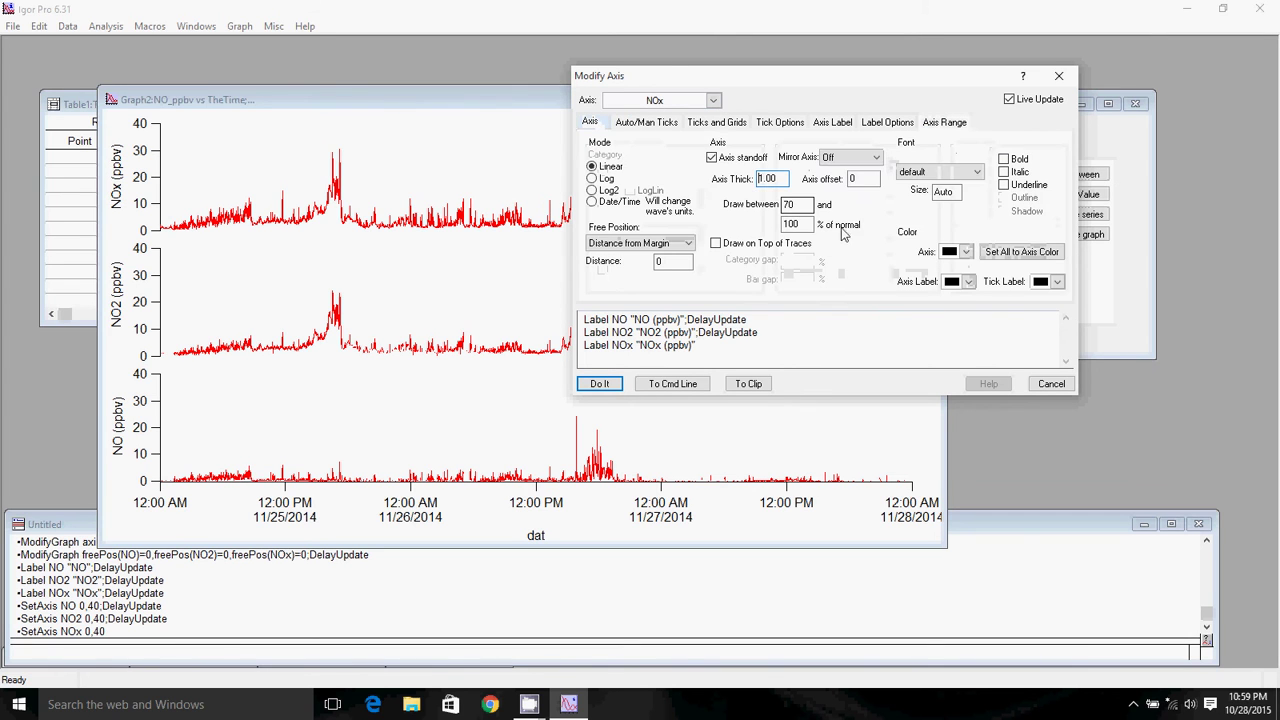
pyautogui.click(850, 157)
pyautogui.click(845, 191)
pyautogui.click(850, 157)
pyautogui.click(832, 182)
pyautogui.click(693, 101)
pyautogui.click(665, 142)
pyautogui.click(850, 157)
pyautogui.click(845, 191)
# Mirror the NO and bottom axes without ticks, and label the bottom axis 'PST'.
pyautogui.click(693, 101)
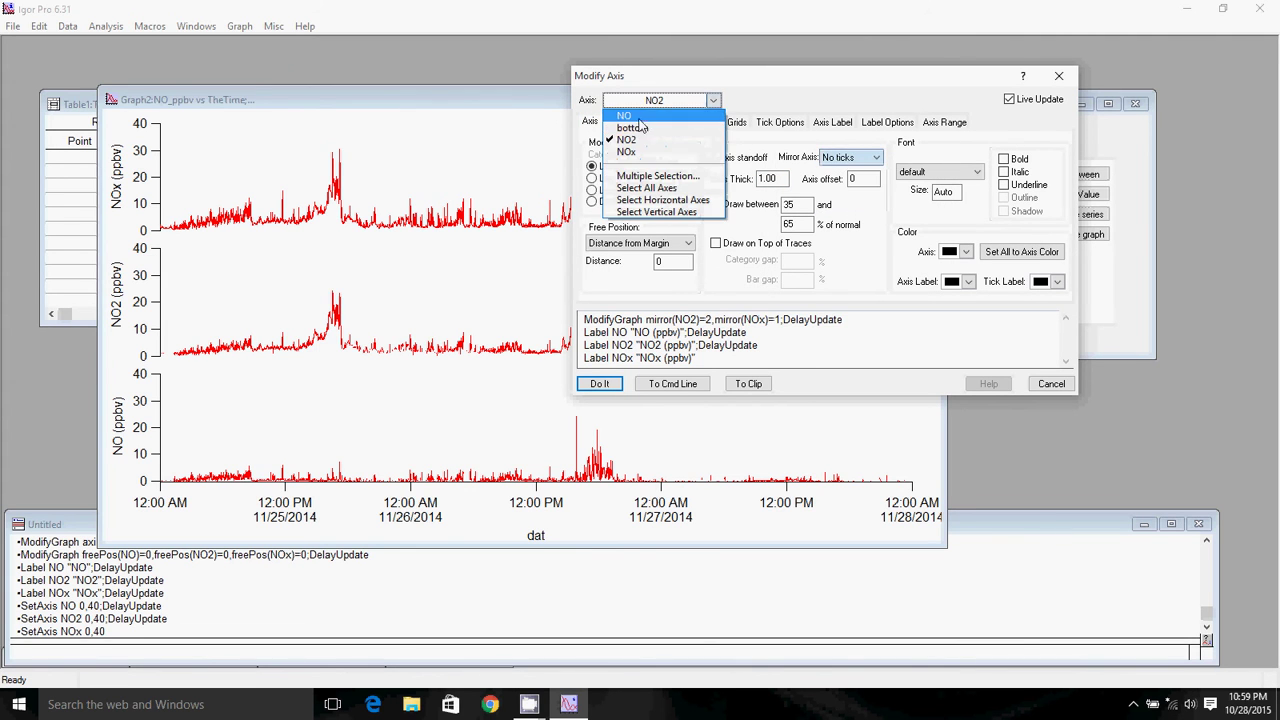
pyautogui.click(660, 116)
pyautogui.click(850, 157)
pyautogui.click(839, 192)
pyautogui.click(693, 101)
pyautogui.click(650, 116)
pyautogui.click(850, 157)
pyautogui.click(838, 192)
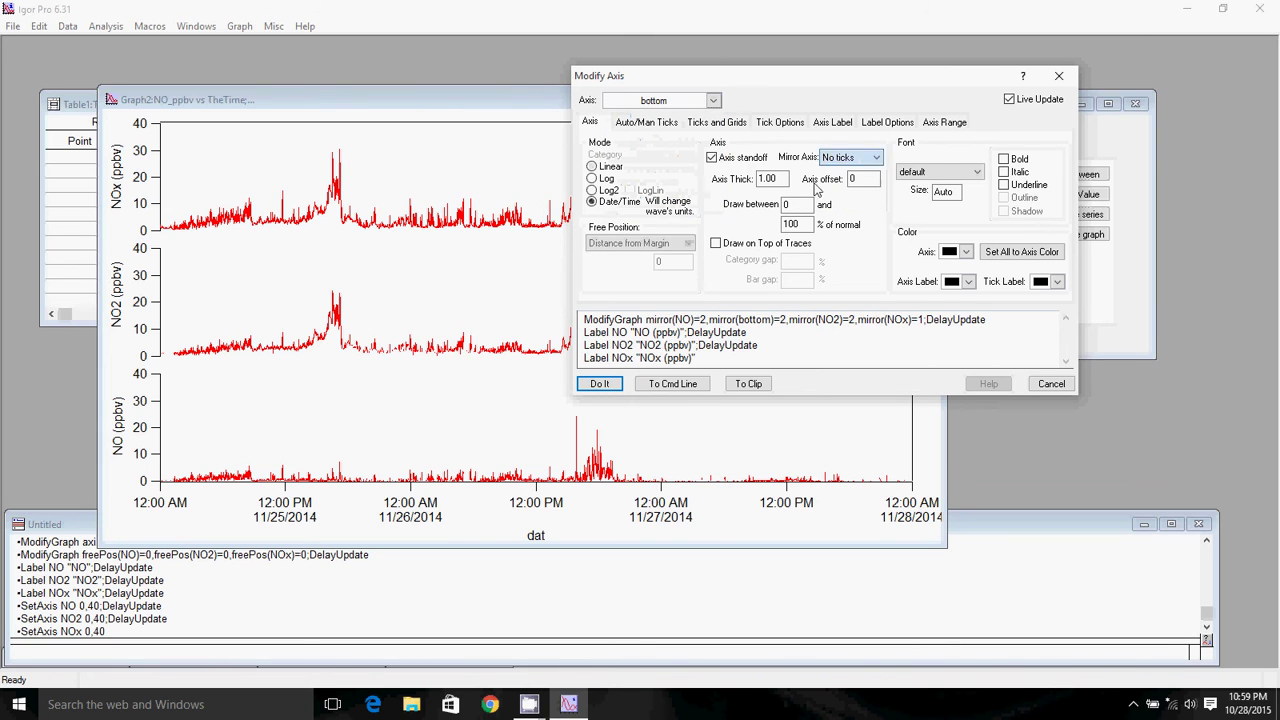
pyautogui.click(836, 122)
pyautogui.write('PST')
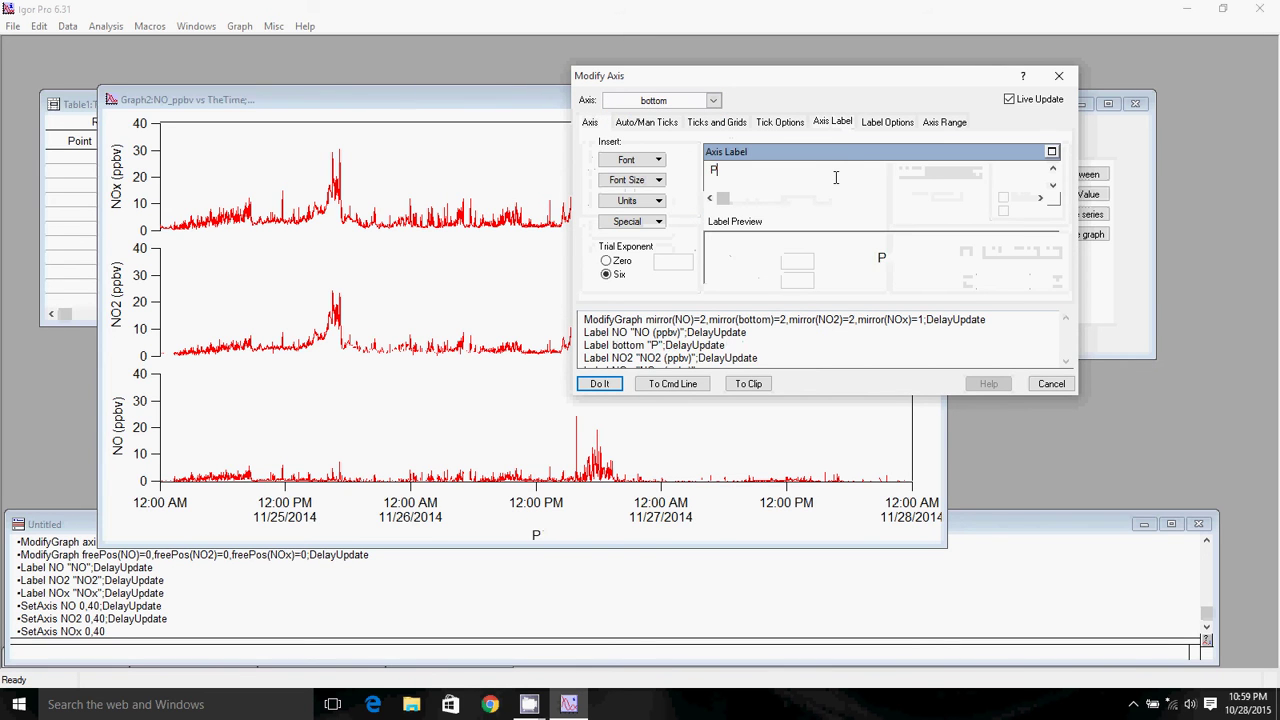
# Apply the axis changes, then set the mirror axis to No ticks and apply again.
pyautogui.click(599, 380)
pyautogui.rightClick(746, 157)
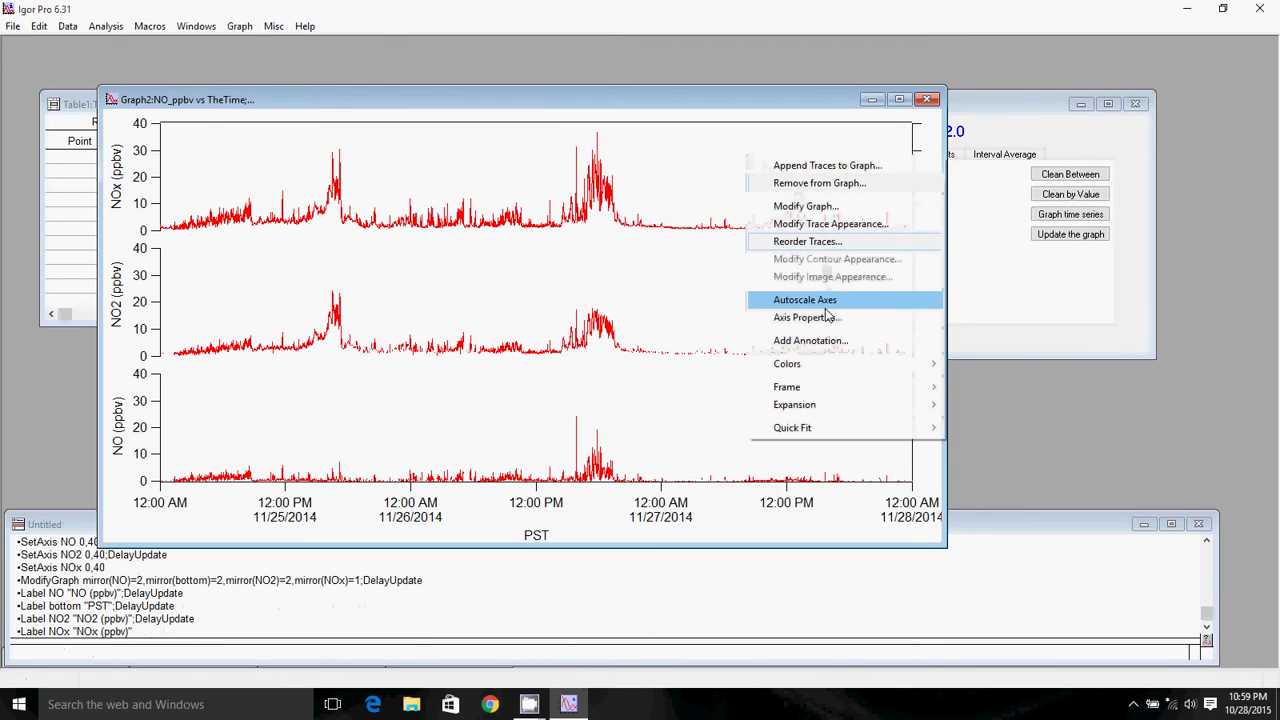
pyautogui.click(823, 317)
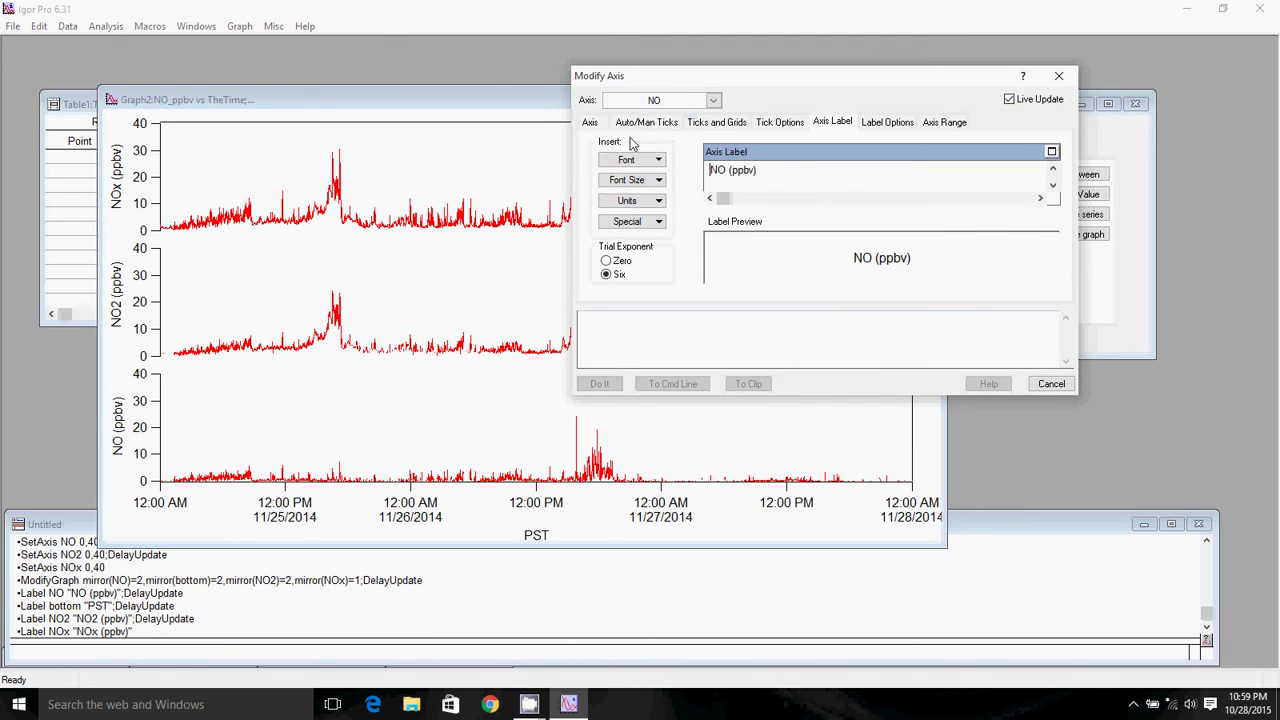
pyautogui.click(591, 123)
pyautogui.click(687, 103)
pyautogui.click(640, 160)
pyautogui.click(830, 160)
pyautogui.click(843, 203)
pyautogui.click(599, 384)
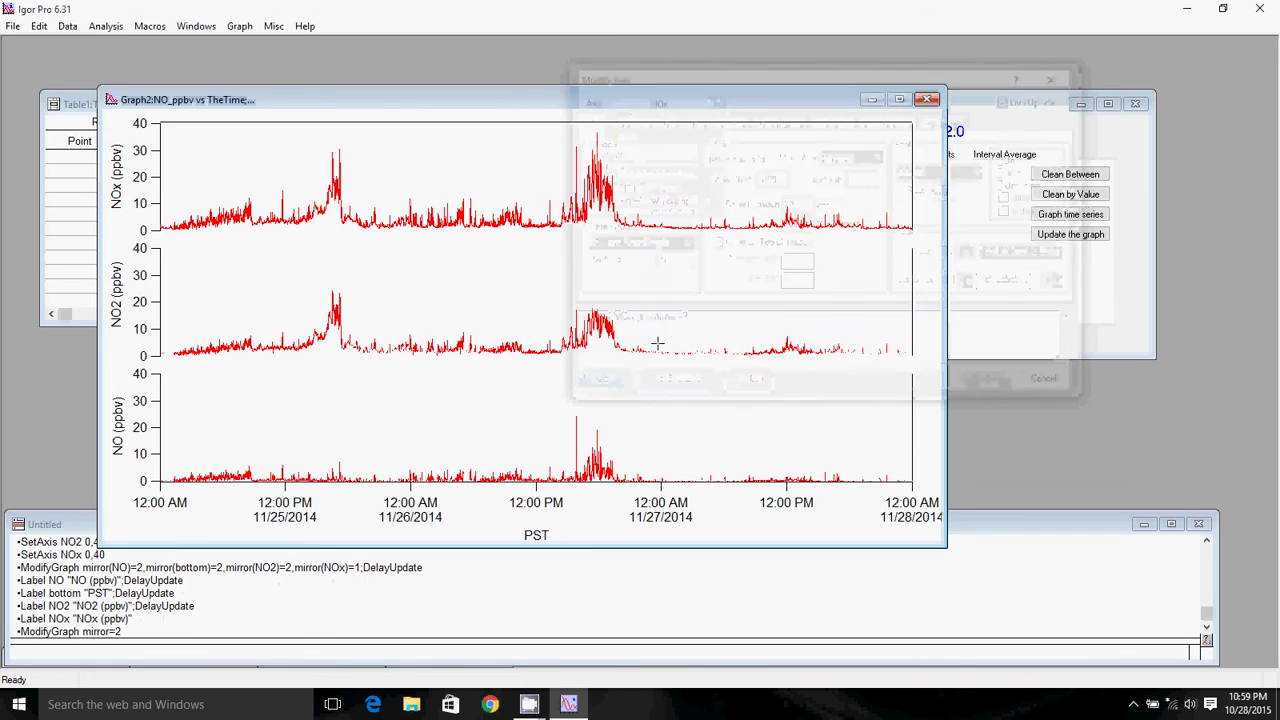
# Colour the NO_ppbv trace blue and the NOx_ppbv trace magenta.
pyautogui.doubleClick(440, 167)
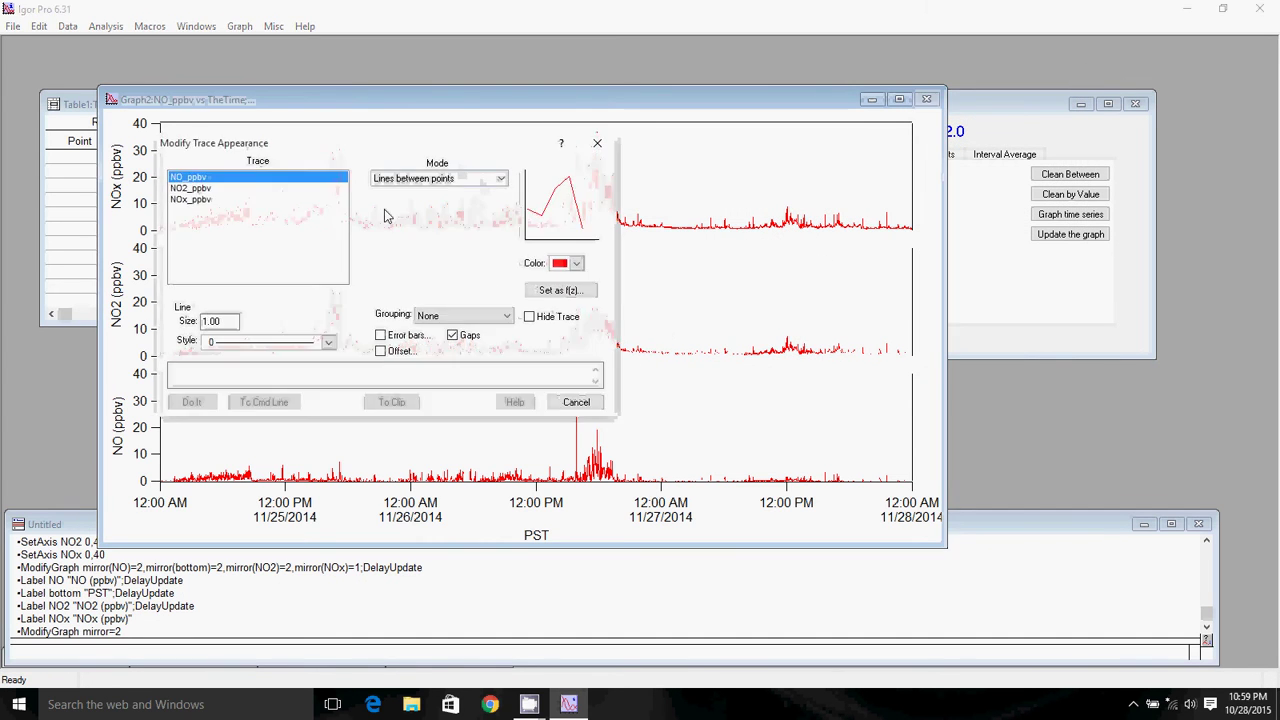
pyautogui.click(576, 263)
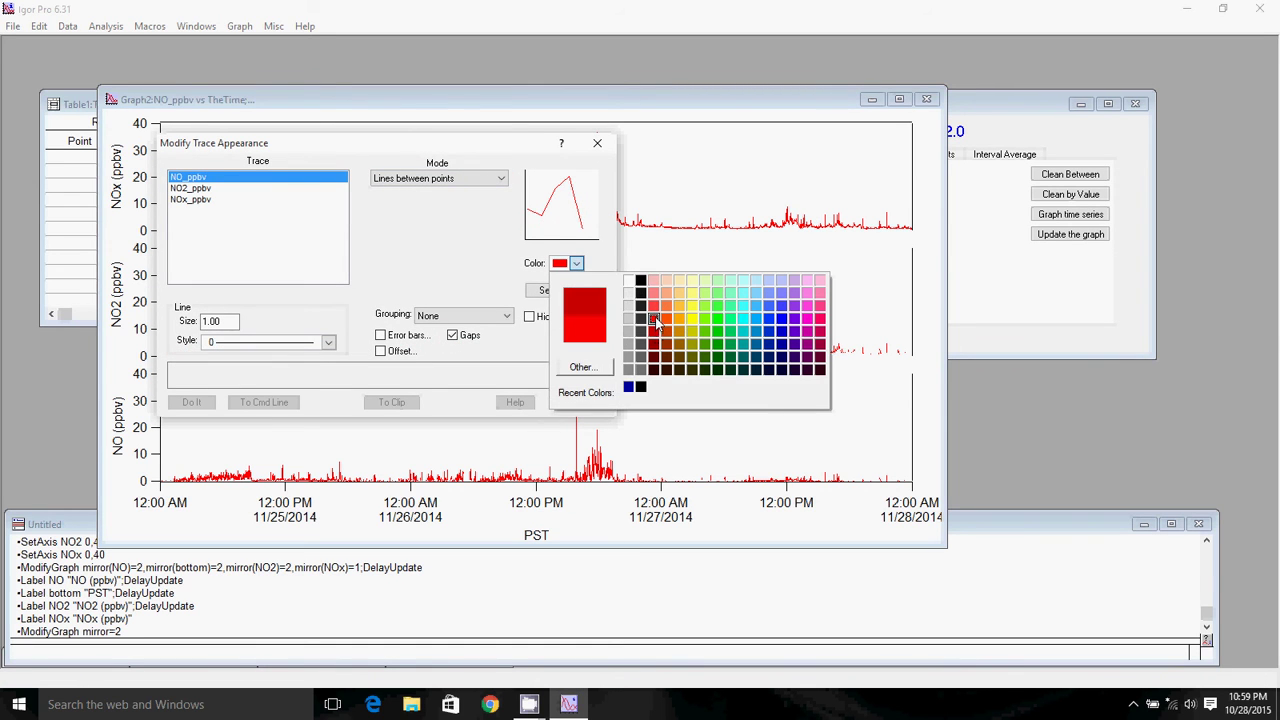
pyautogui.click(768, 320)
pyautogui.click(270, 188)
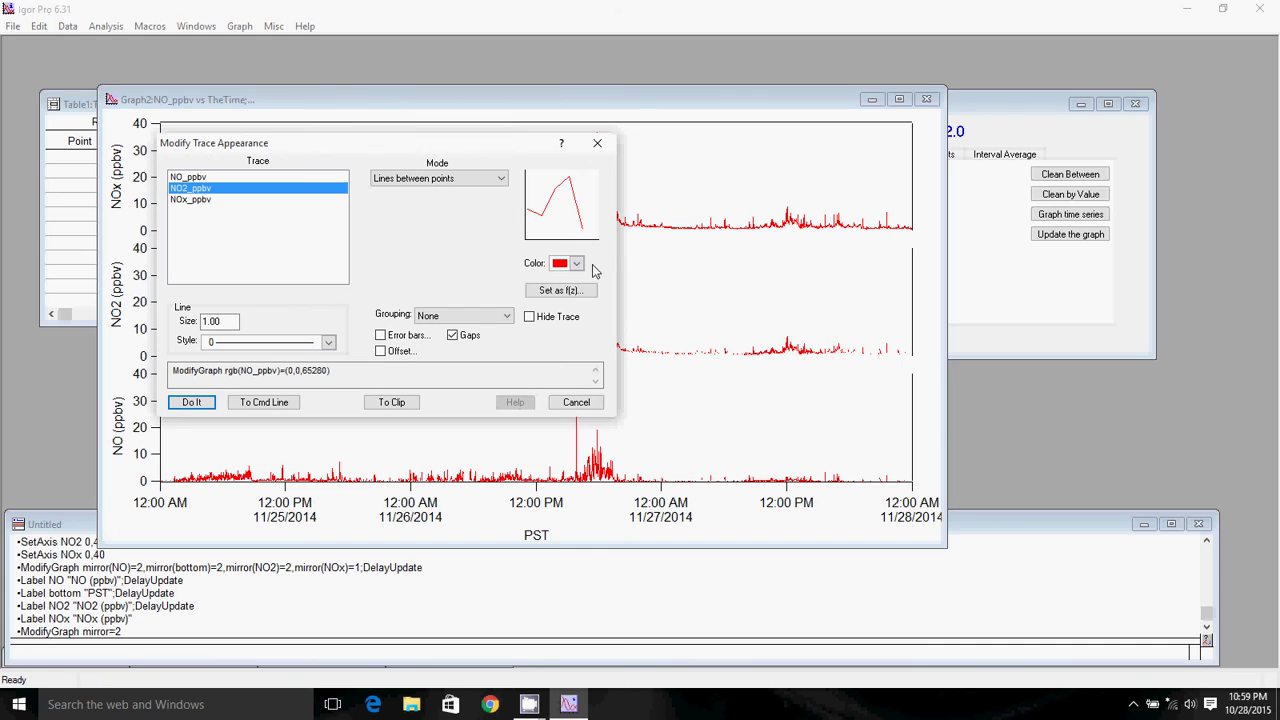
pyautogui.click(200, 200)
pyautogui.click(576, 263)
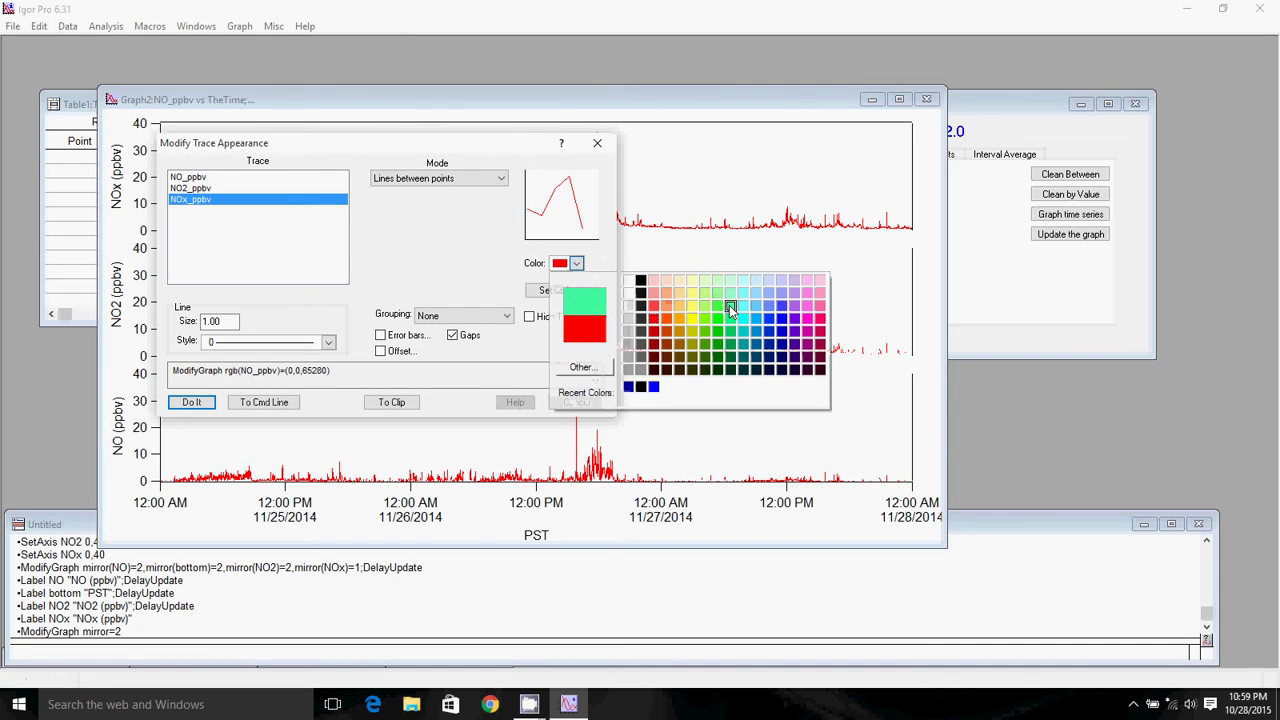
pyautogui.click(807, 319)
pyautogui.click(200, 401)
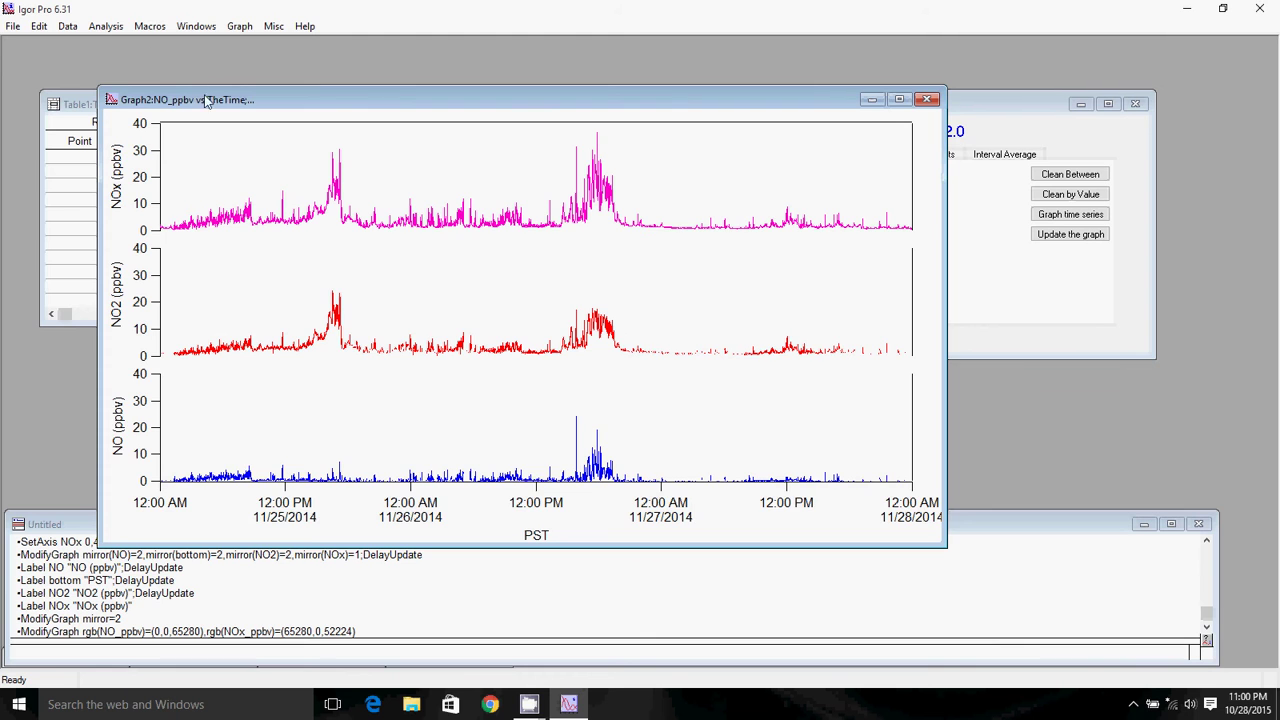
# Reposition the graph, show the drawing tools, and draw a vertical line along the left axis.
pyautogui.moveTo(220, 104); pyautogui.dragTo(320, 79)
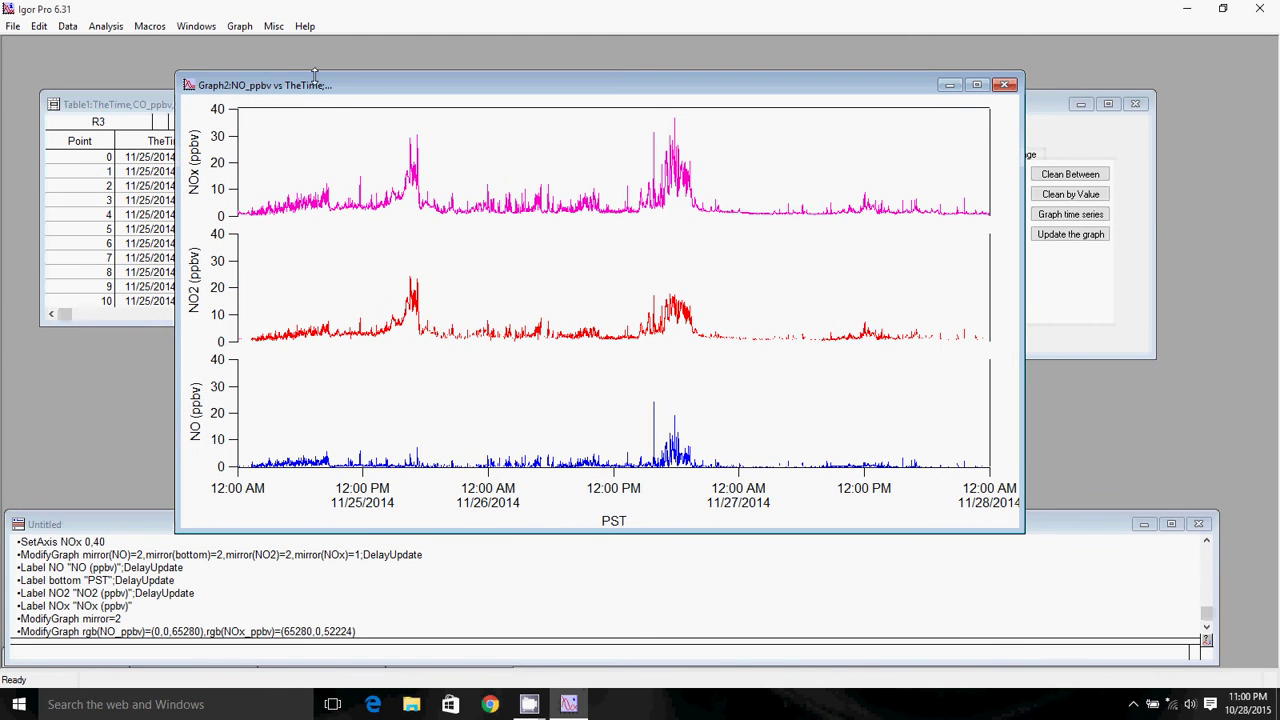
pyautogui.click(240, 27)
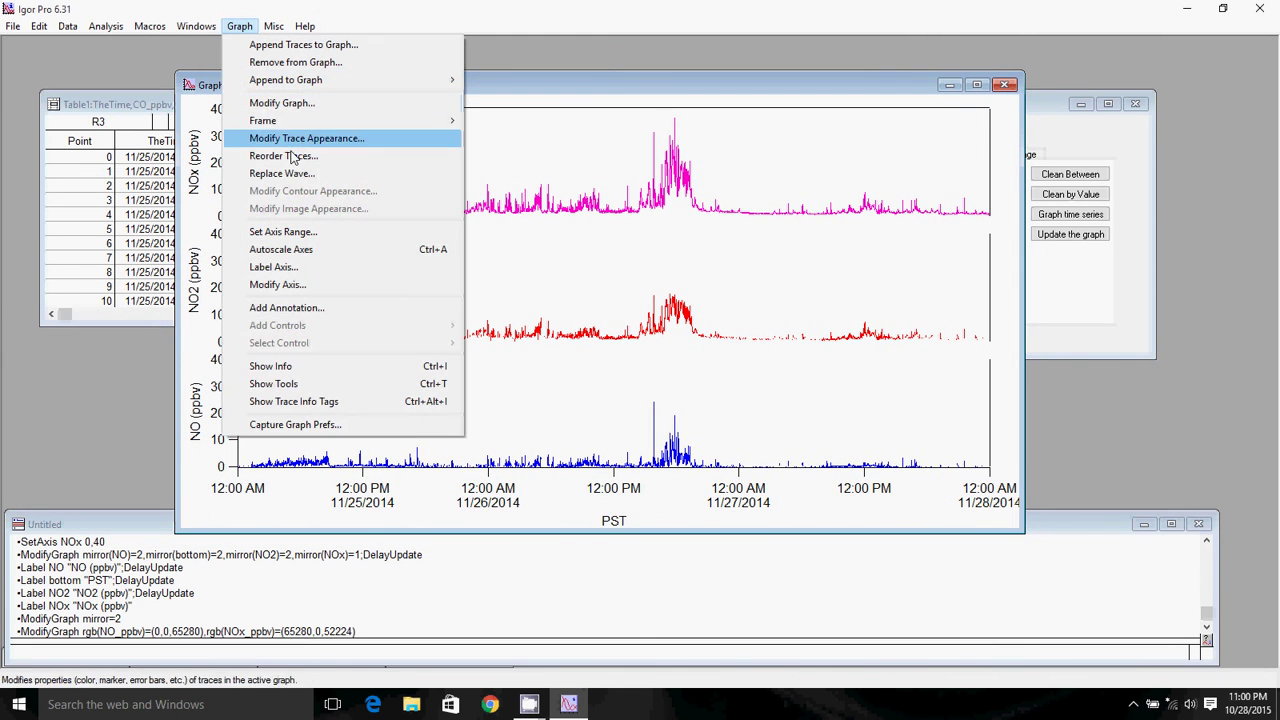
pyautogui.click(297, 385)
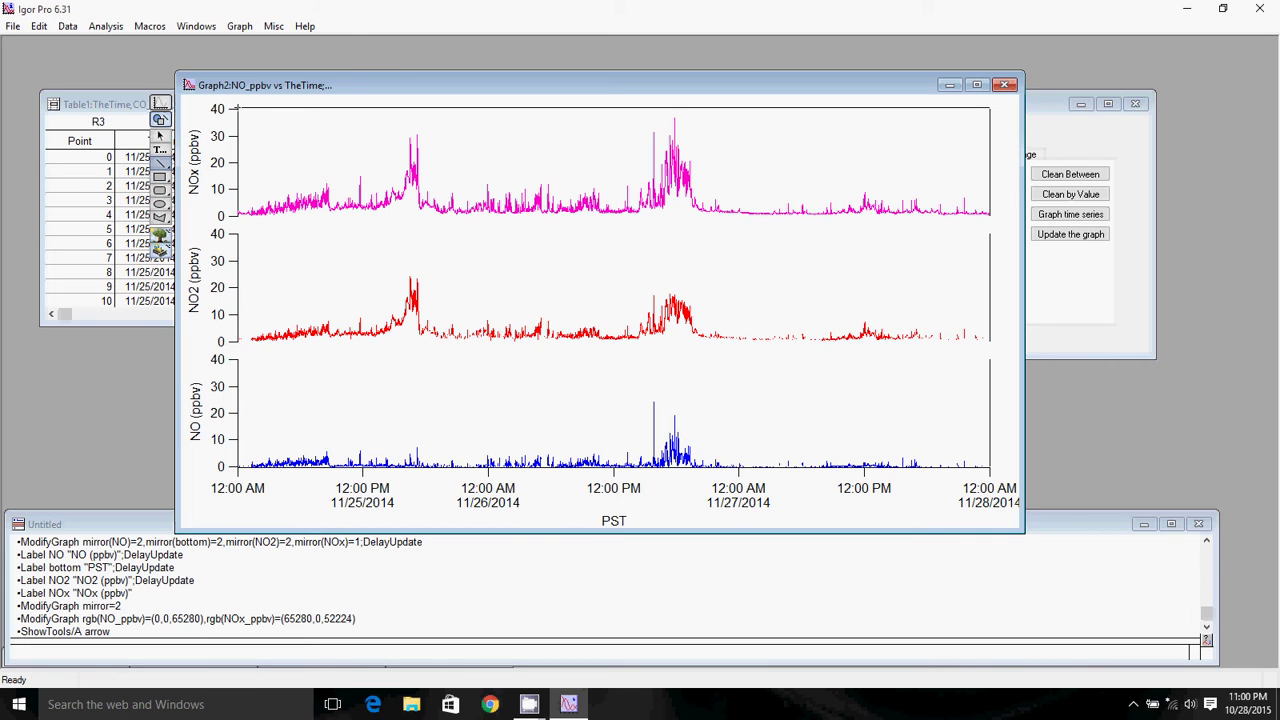
pyautogui.moveTo(237, 109); pyautogui.dragTo(237, 467)
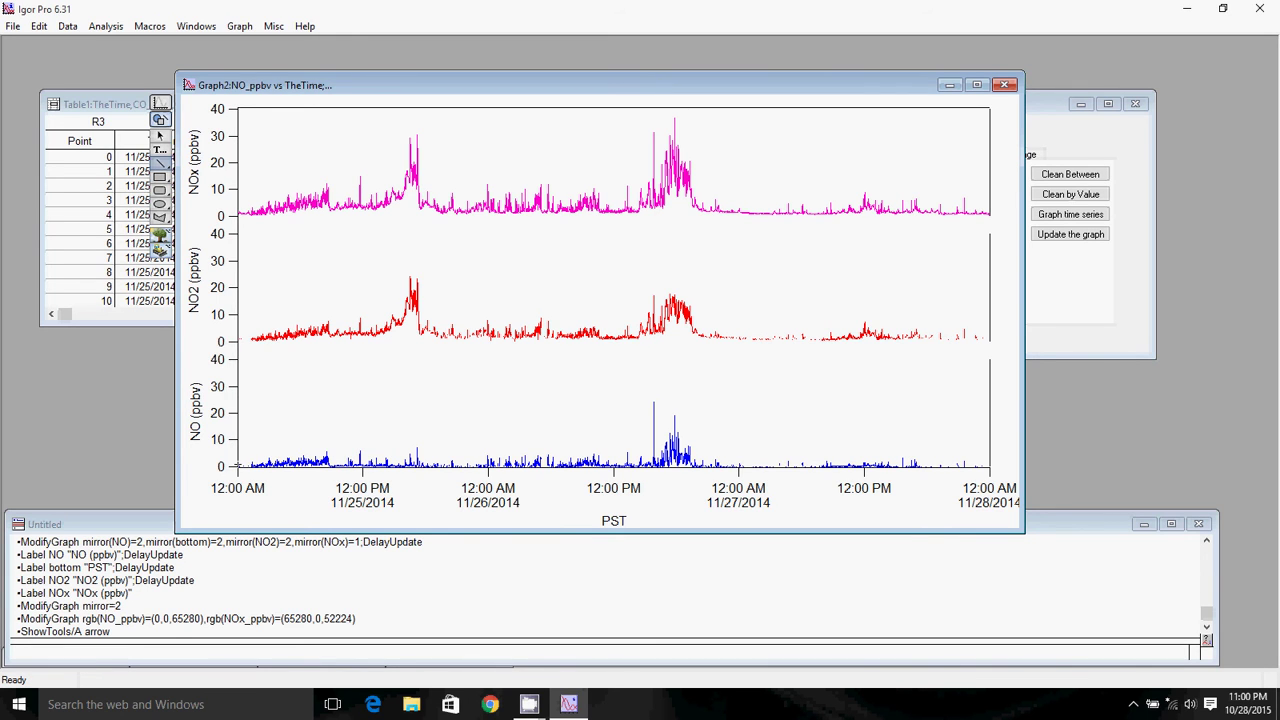
pyautogui.click(988, 108)
# Draw lines down the right plot edge and across the NOx zero level, then shrink the window.
pyautogui.moveTo(988, 108); pyautogui.dragTo(989, 399)
pyautogui.click(1012, 295)
pyautogui.moveTo(238, 217)
pyautogui.mouseDown()
pyautogui.moveTo(1000, 205)
pyautogui.moveTo(1003, 225)
pyautogui.moveTo(993, 216)
pyautogui.mouseUp()
pyautogui.click(992, 216)
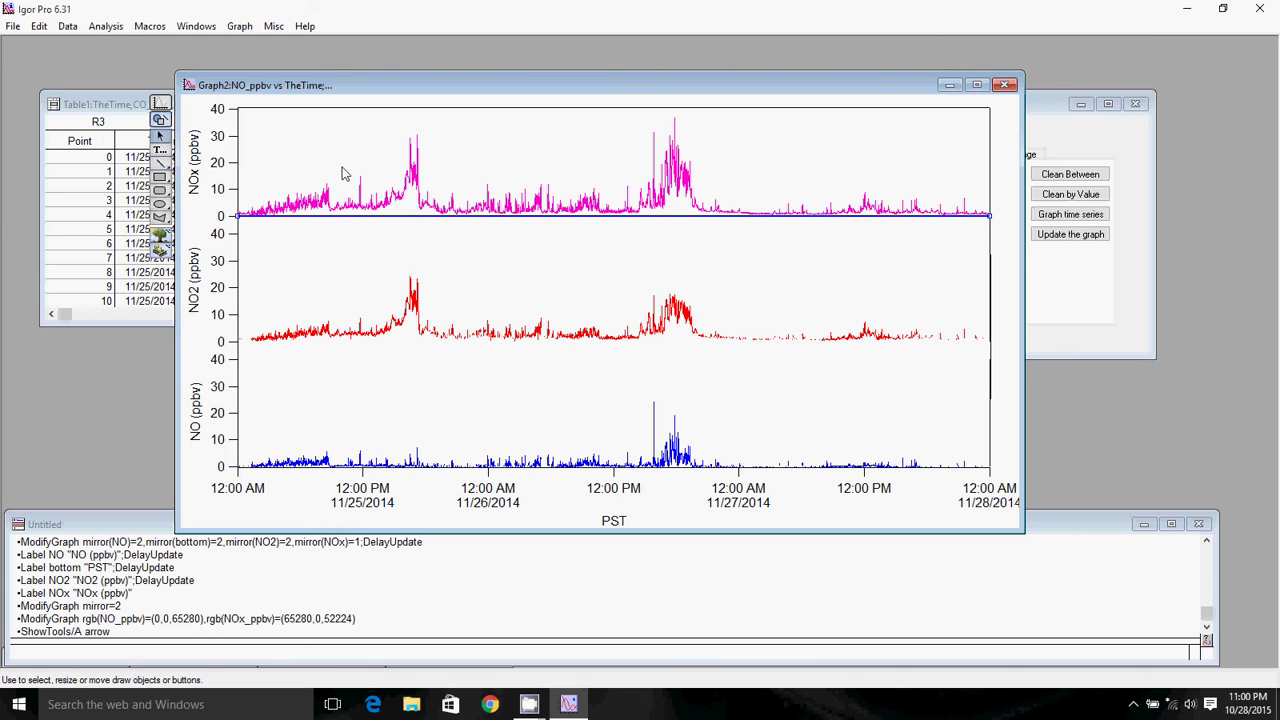
pyautogui.moveTo(1025, 536); pyautogui.dragTo(750, 348)
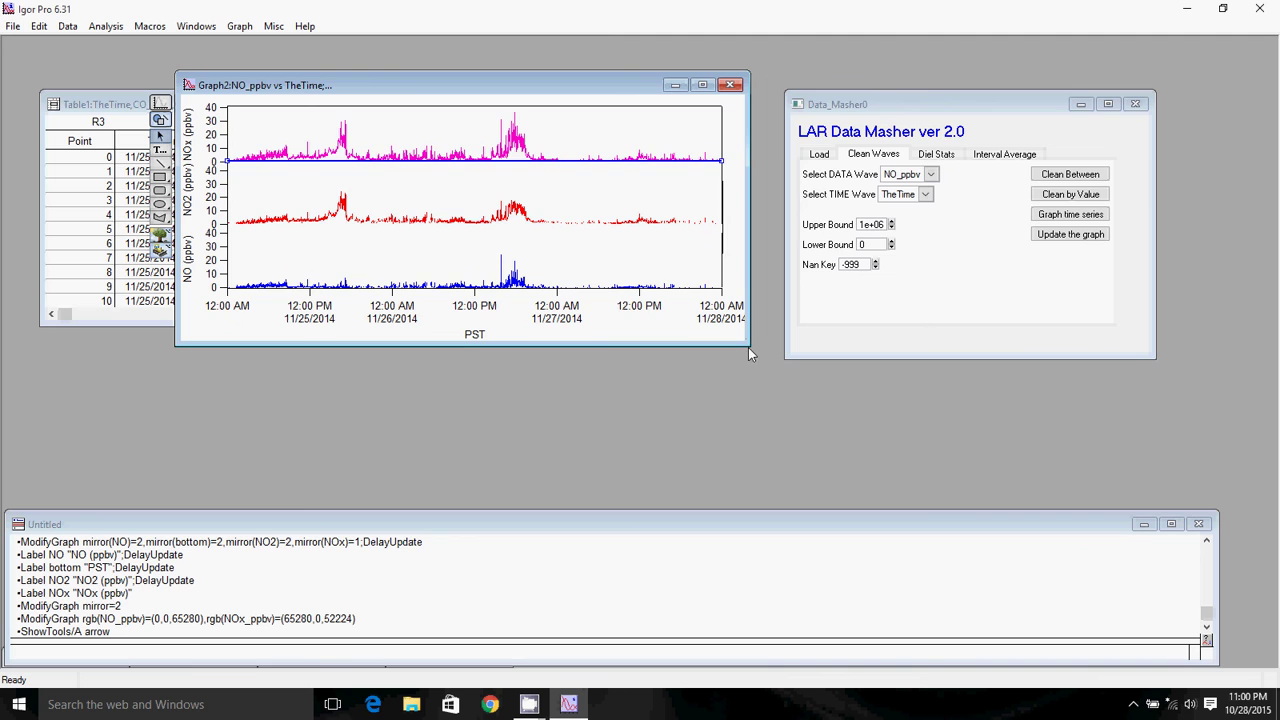
# Enlarge the graph window and leave drawing mode for normal graph operation.
pyautogui.moveTo(750, 348); pyautogui.dragTo(1122, 650)
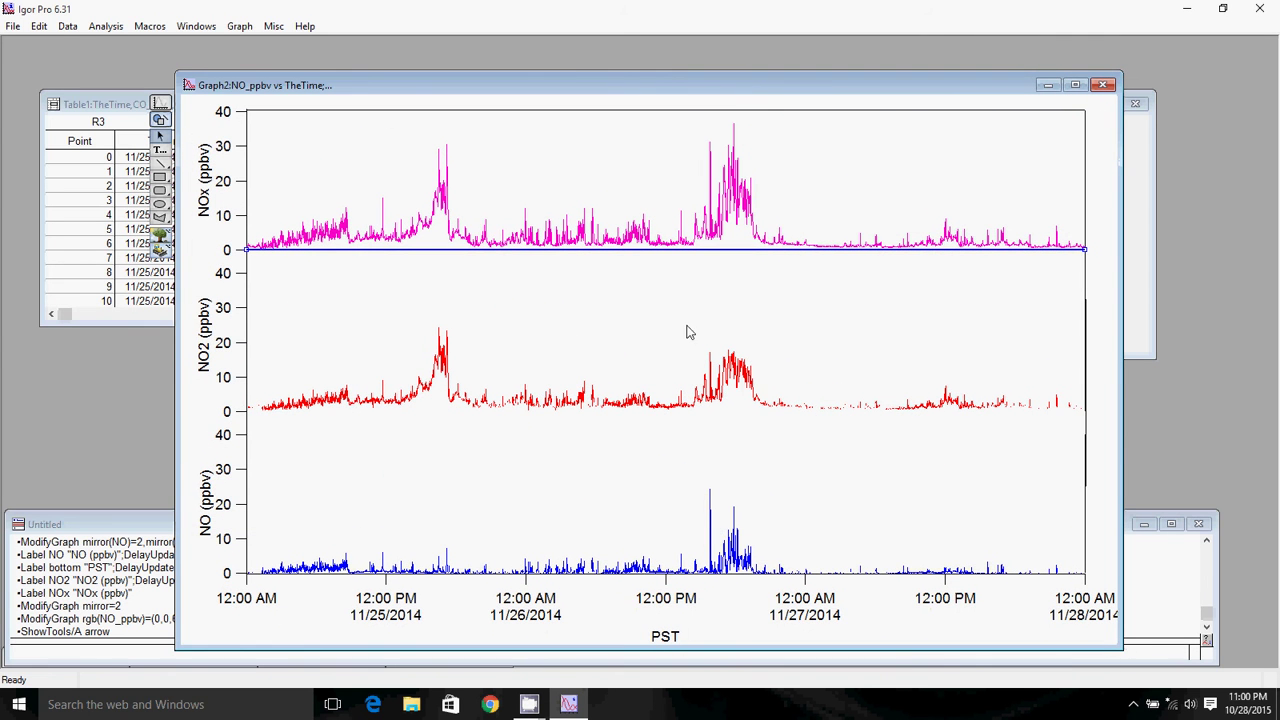
pyautogui.rightClick(342, 158)
pyautogui.click(548, 135)
pyautogui.rightClick(558, 138)
pyautogui.rightClick(522, 136)
pyautogui.rightClick(440, 156)
pyautogui.rightClick(372, 155)
pyautogui.rightClick(570, 146)
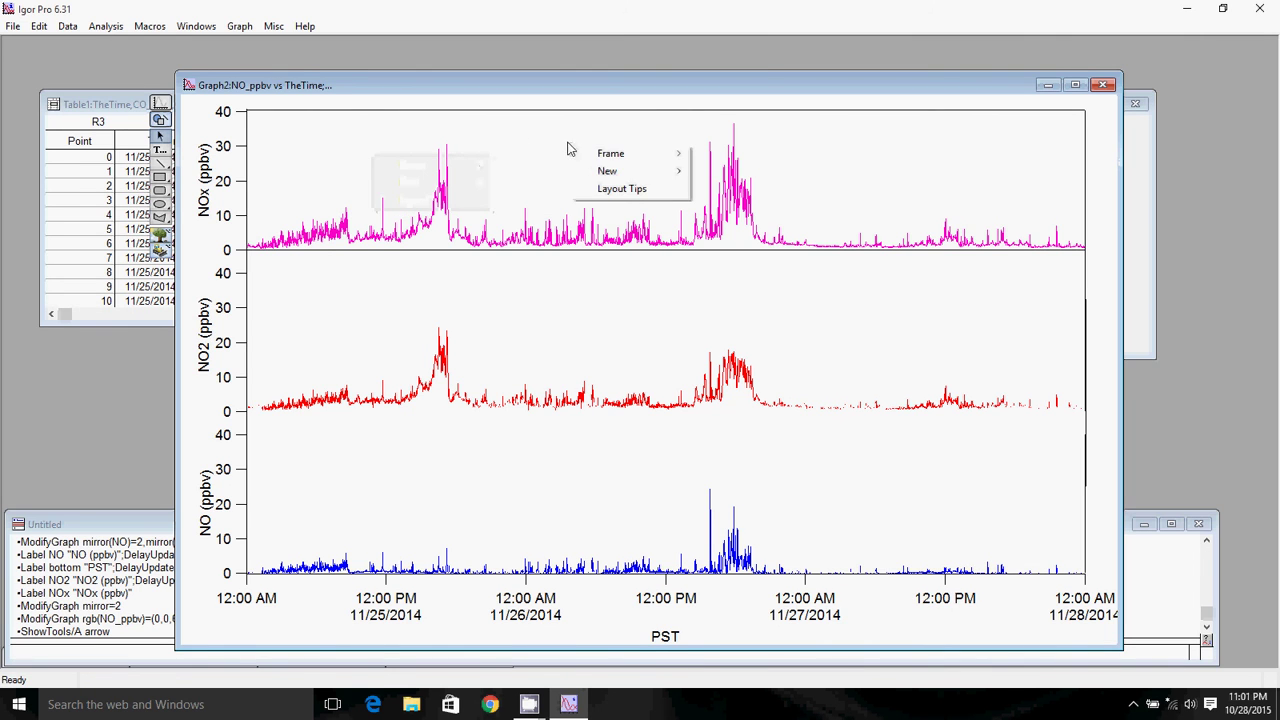
pyautogui.click(160, 104)
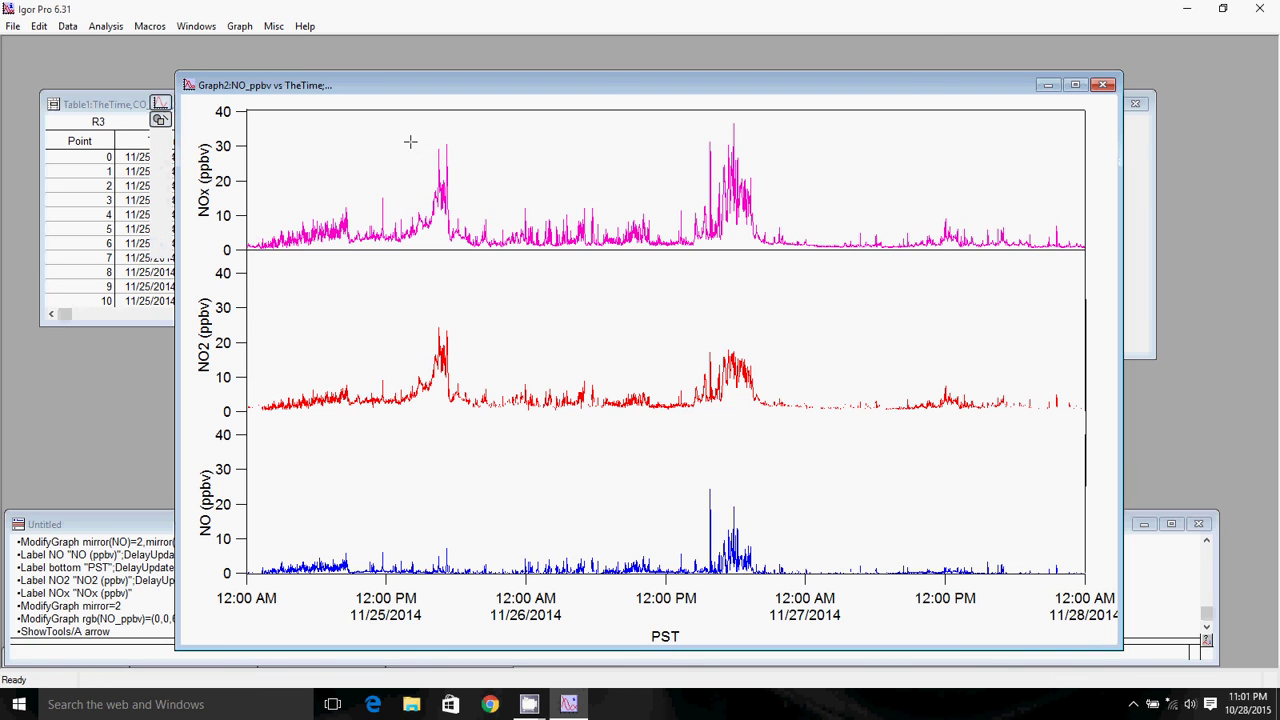
pyautogui.rightClick(572, 152)
pyautogui.click(533, 173)
# Minimise and restore Igor Pro, then minimise the NOx/NO2/NO graph window.
pyautogui.click(1187, 8)
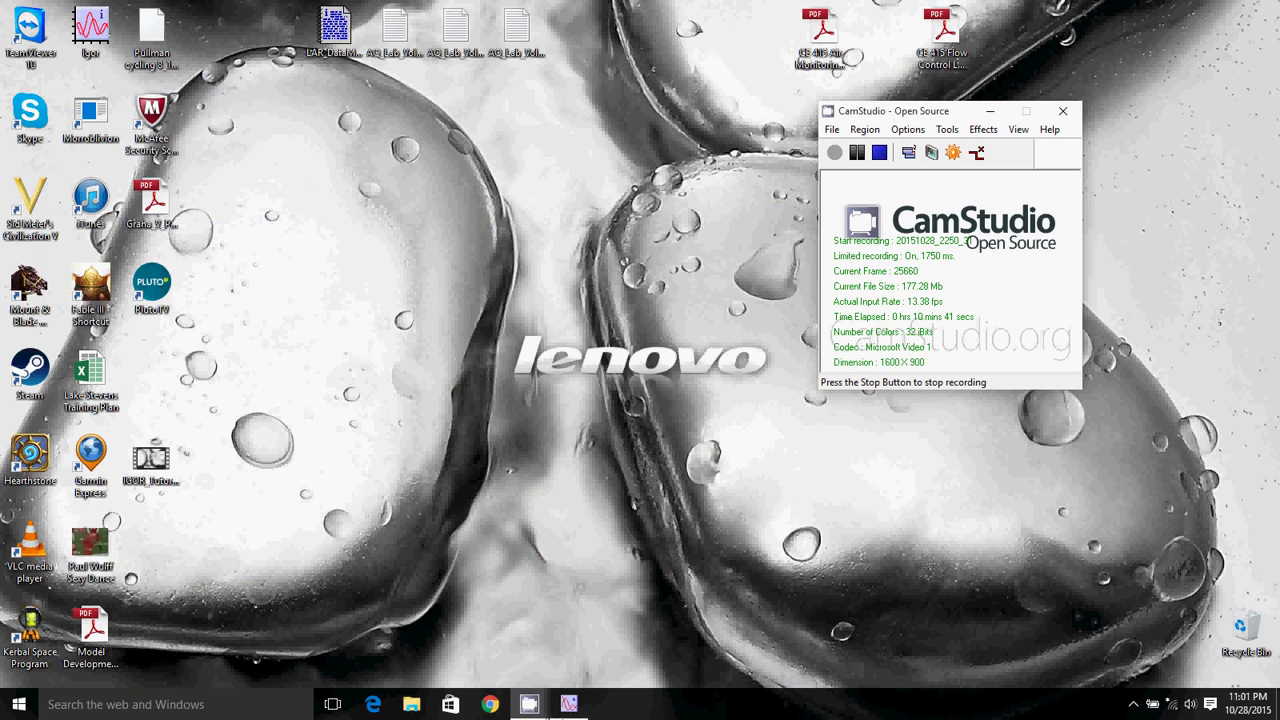
pyautogui.click(569, 705)
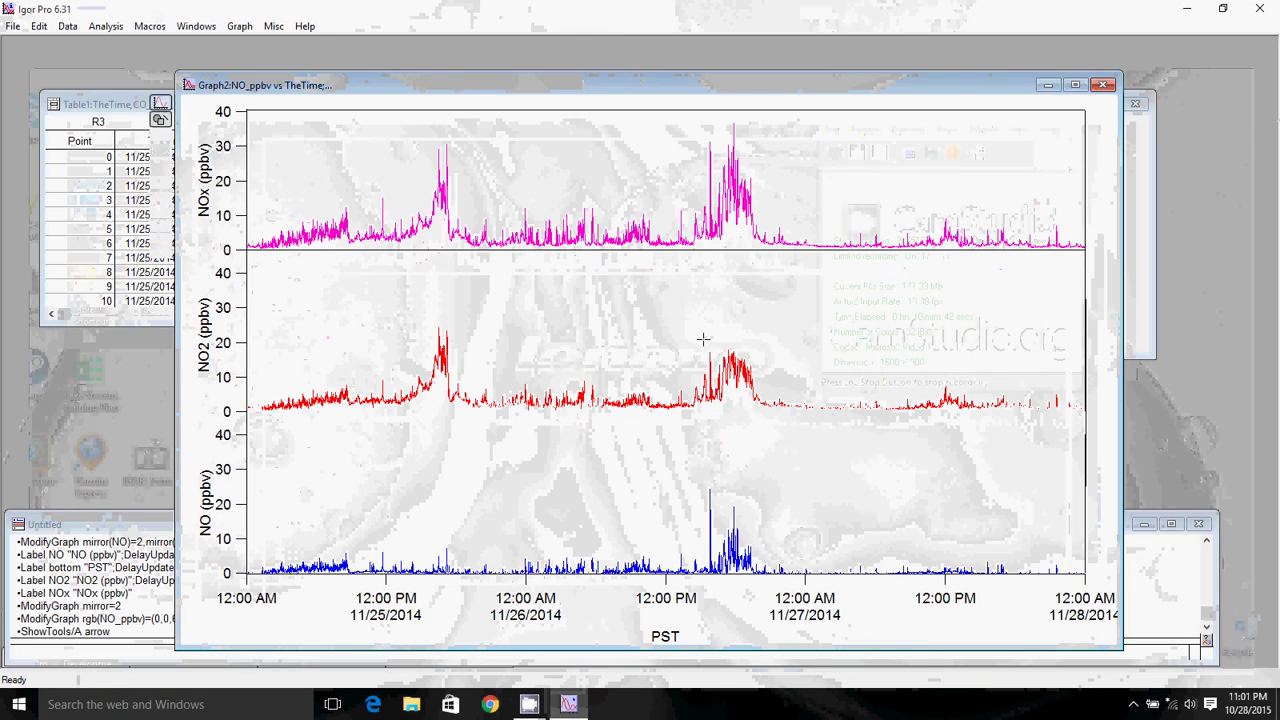
pyautogui.moveTo(757, 86); pyautogui.dragTo(745, 65)
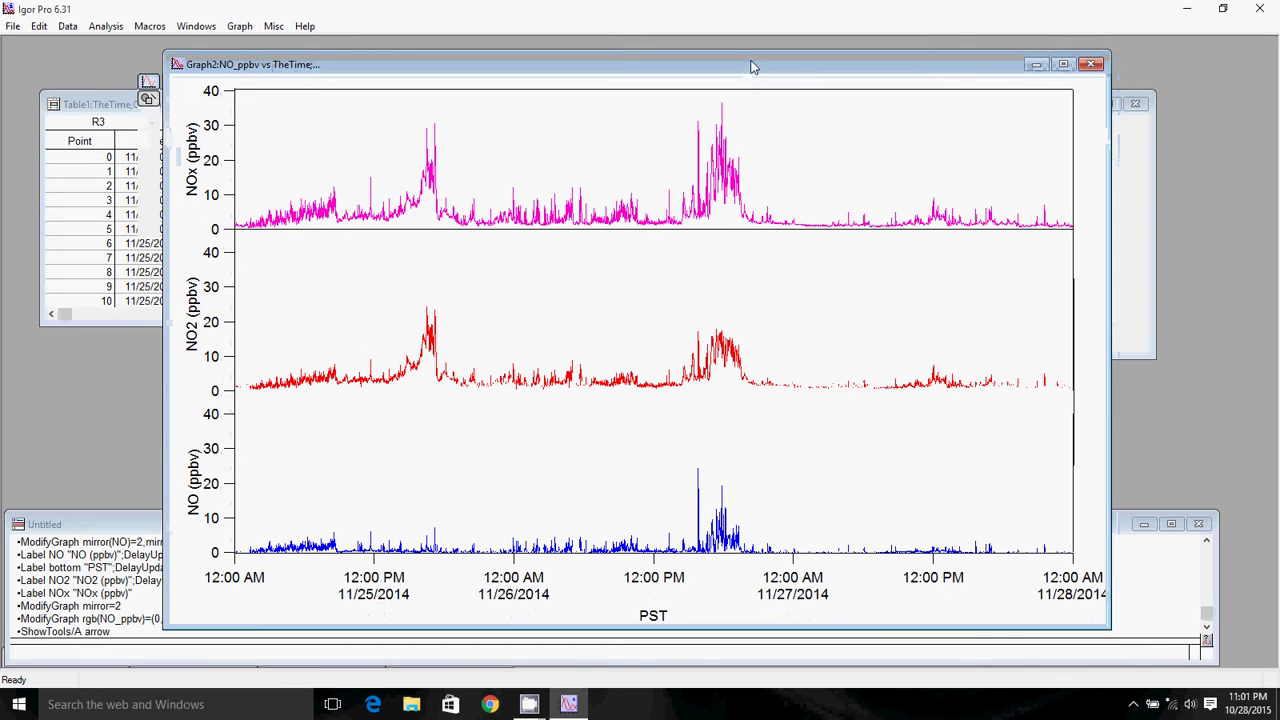
pyautogui.click(1040, 68)
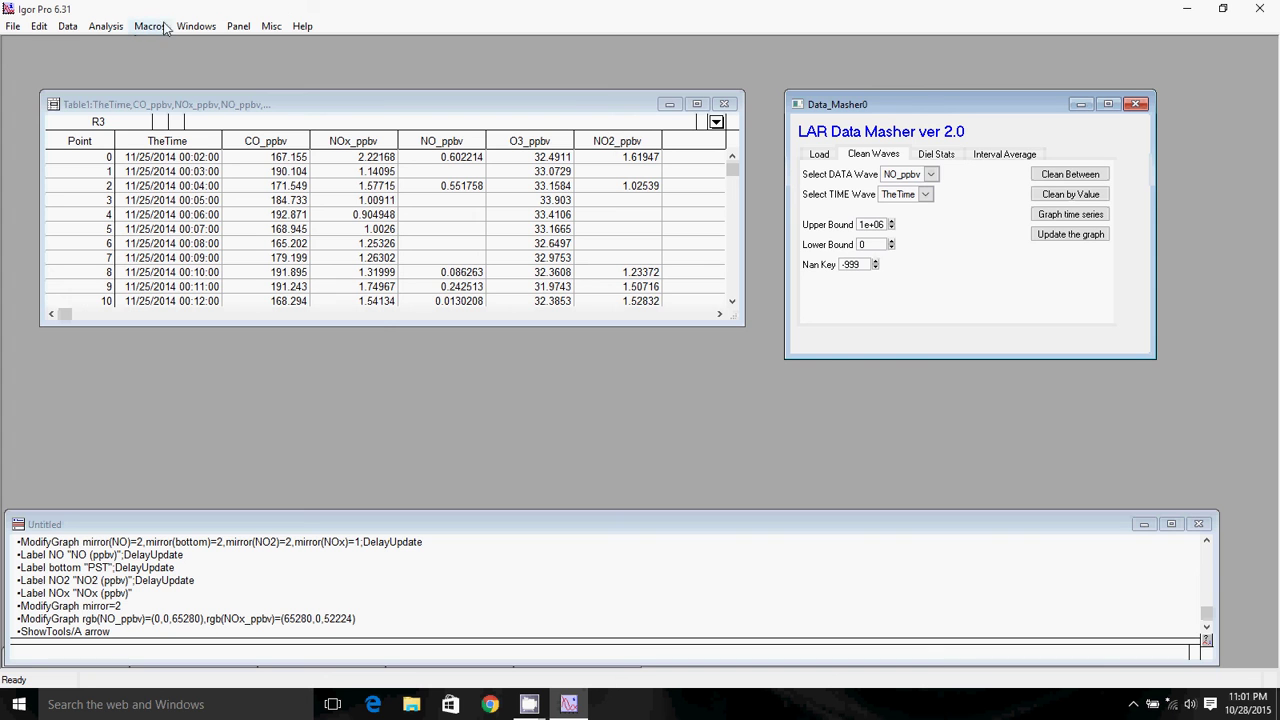
# Create a new graph with NOx_ppbv as X and CO_ppbv as Y, then move and enlarge it.
pyautogui.click(207, 30)
pyautogui.click(220, 48)
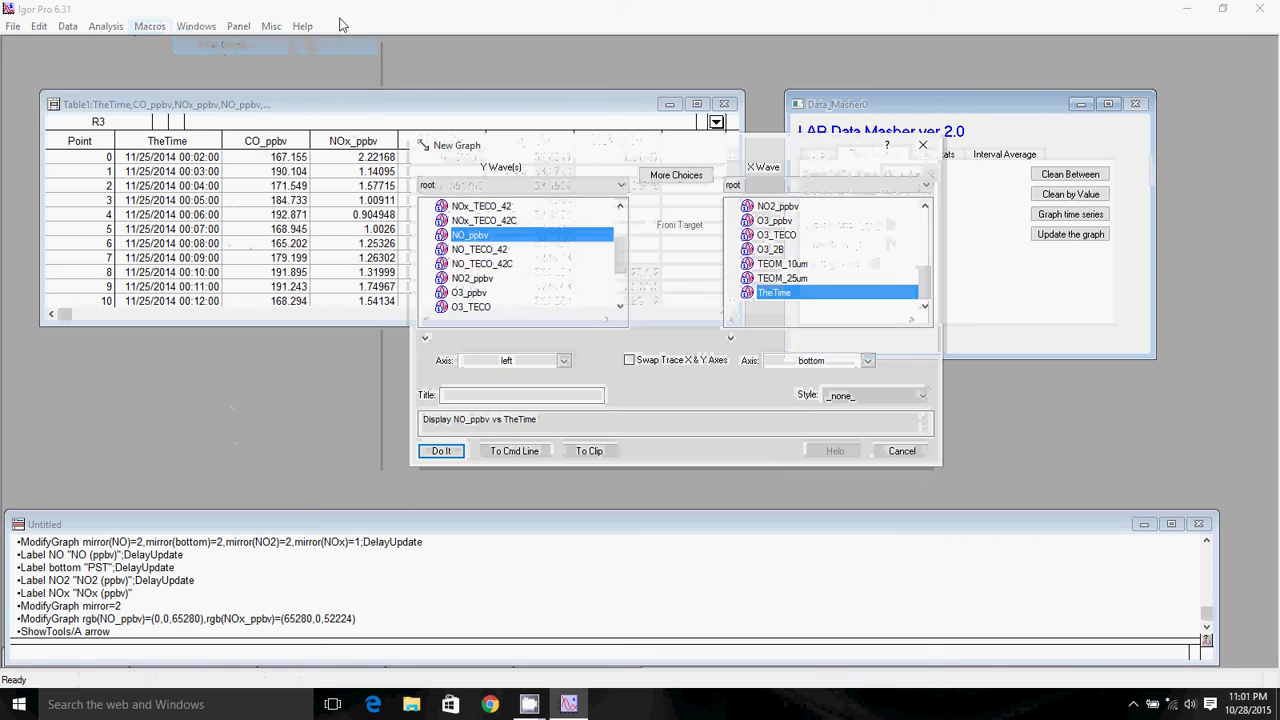
pyautogui.moveTo(928, 291); pyautogui.dragTo(928, 250)
pyautogui.click(790, 252)
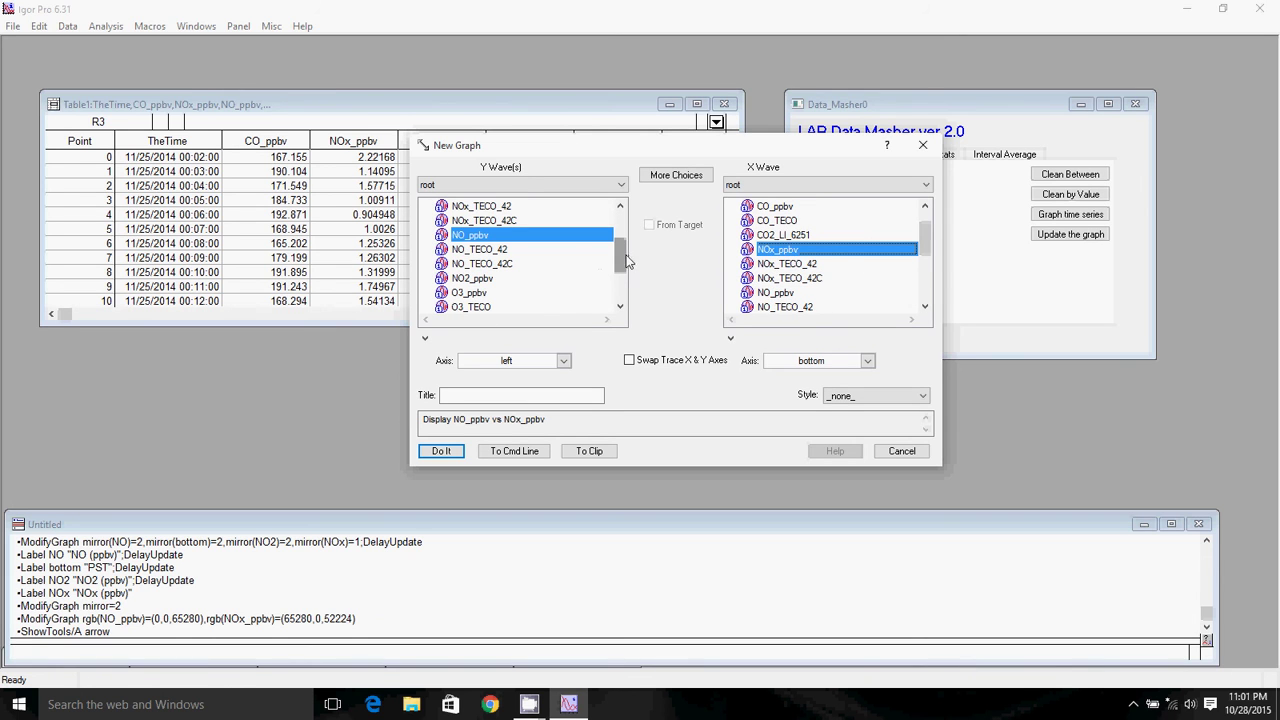
pyautogui.moveTo(626, 258); pyautogui.dragTo(624, 232)
pyautogui.click(500, 221)
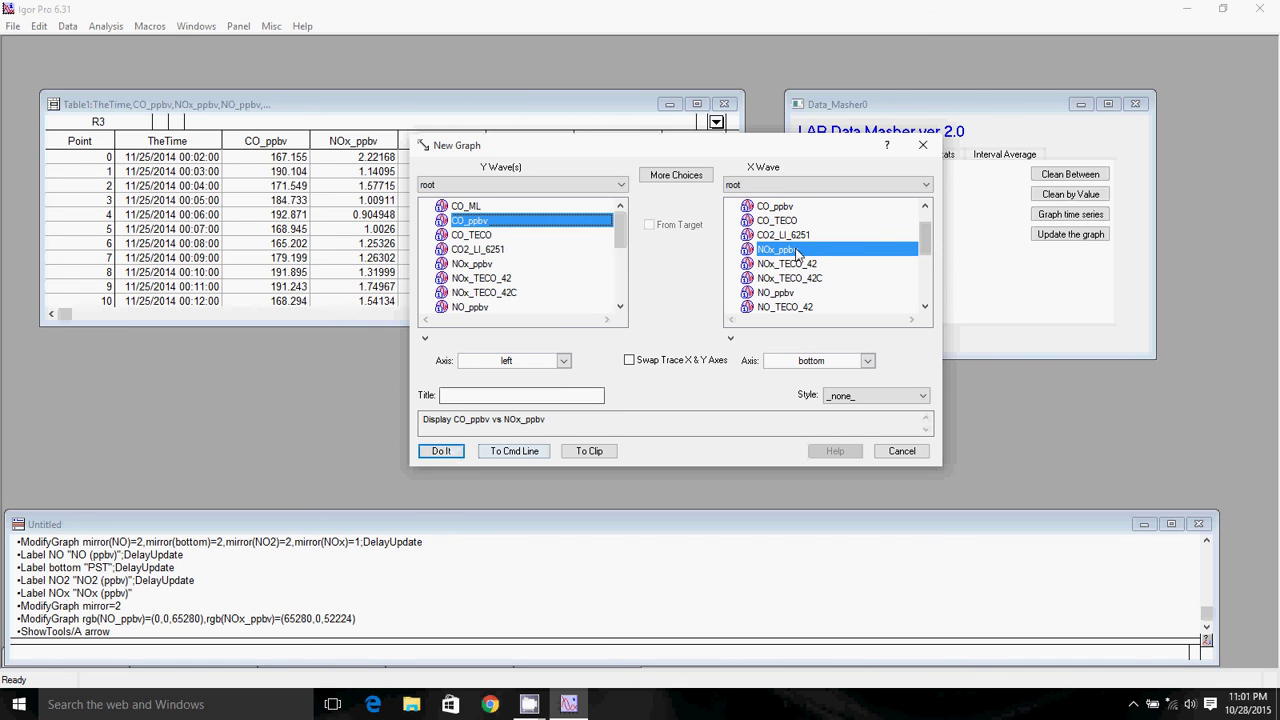
pyautogui.click(487, 222)
pyautogui.click(441, 451)
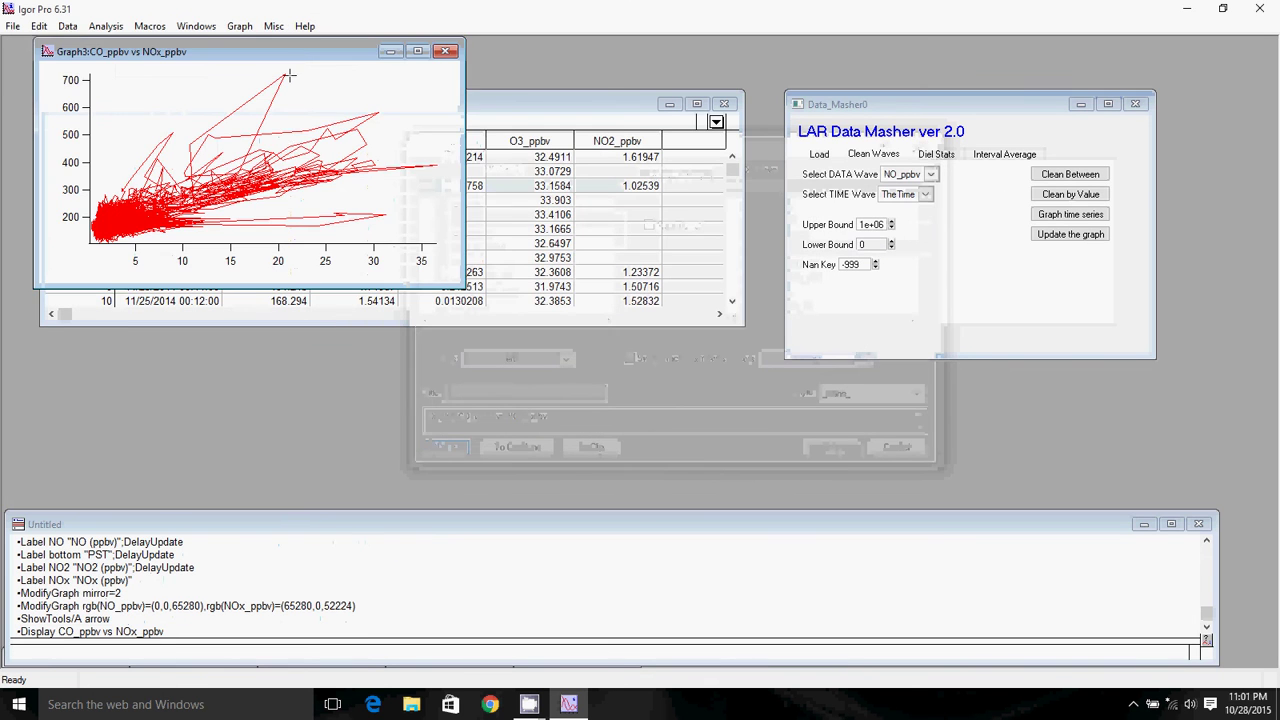
pyautogui.moveTo(306, 48); pyautogui.dragTo(376, 83)
pyautogui.moveTo(535, 318); pyautogui.dragTo(797, 575)
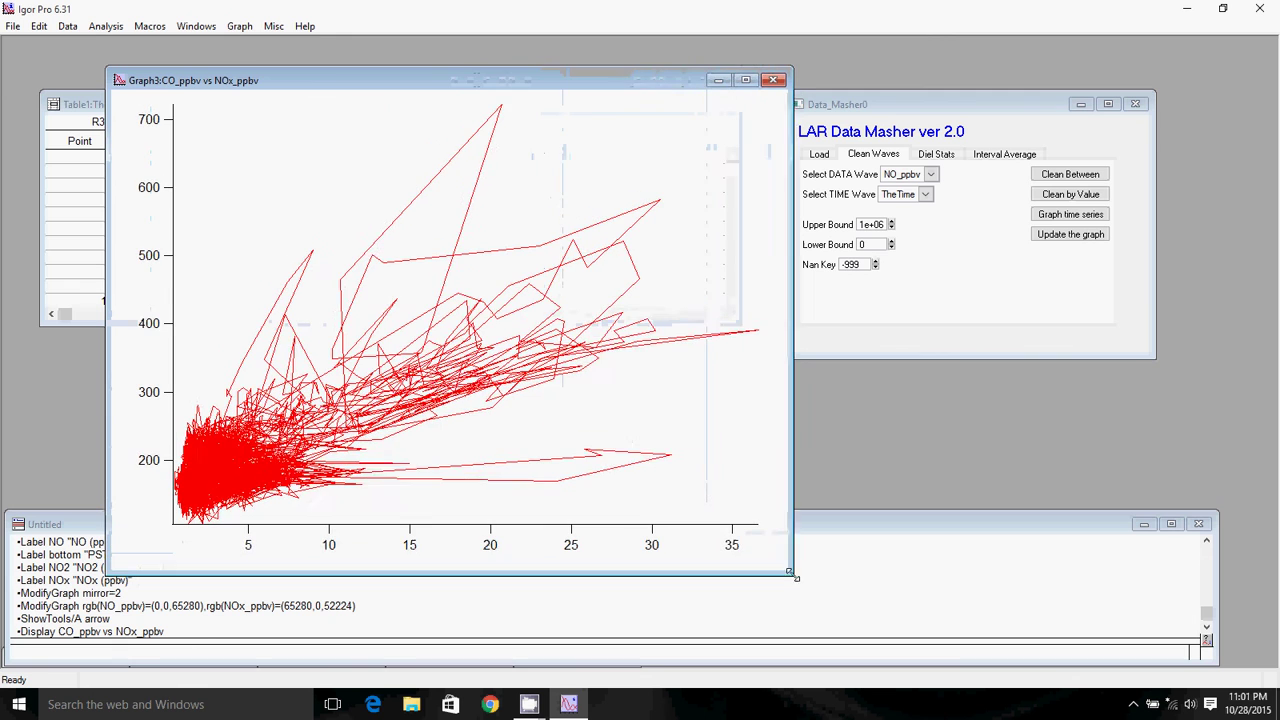
# Label the left axis 'CO (ppbv)' and the bottom axis 'NOx (ppbv)'.
pyautogui.rightClick(590, 195)
pyautogui.click(683, 350)
pyautogui.write('CO (ppbv)')
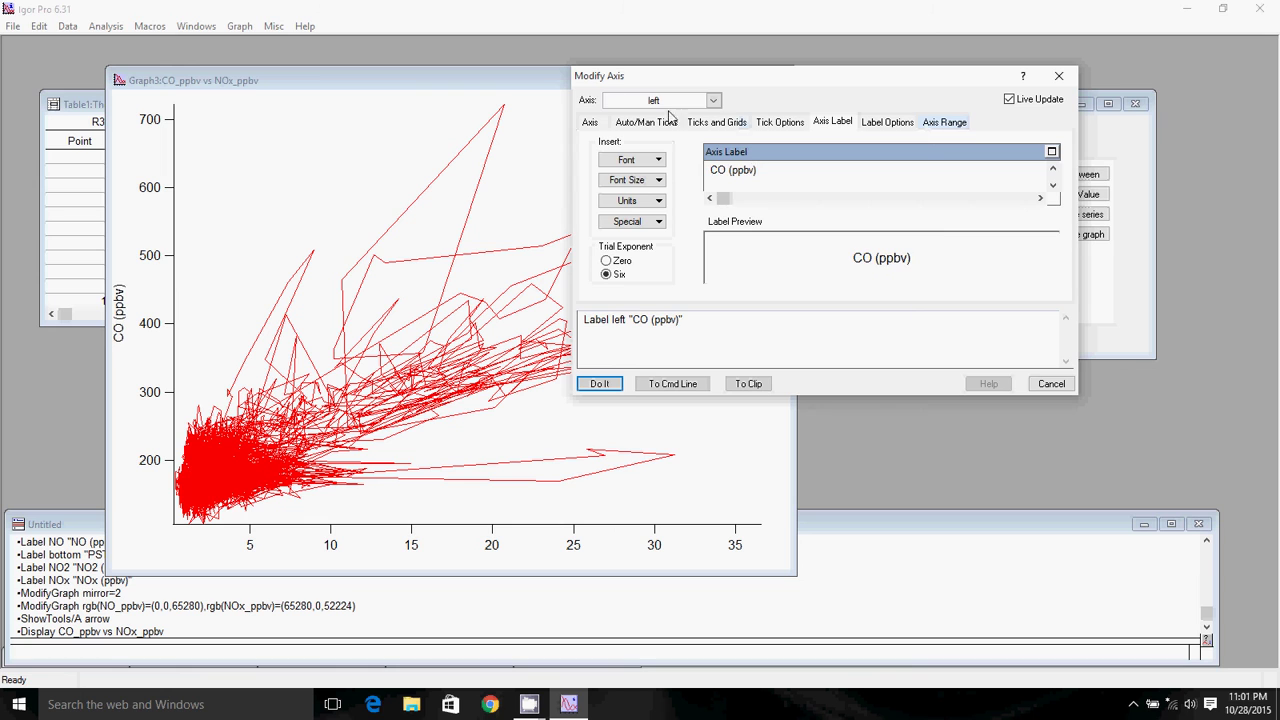
pyautogui.click(636, 101)
pyautogui.click(625, 124)
pyautogui.write('NOx (ppbv)')
# Set the bottom axis range to 0–40.
pyautogui.click(944, 122)
pyautogui.doubleClick(870, 198)
pyautogui.write('0')
pyautogui.press('Tab')
pyautogui.write('40')
# Set the left axis range to 0–800 and apply the axis settings.
pyautogui.click(700, 100)
pyautogui.click(646, 118)
pyautogui.doubleClick(858, 202)
pyautogui.write('0.')
pyautogui.doubleClick(860, 244)
pyautogui.write('800')
pyautogui.click(828, 204)
pyautogui.press('BackSpace')
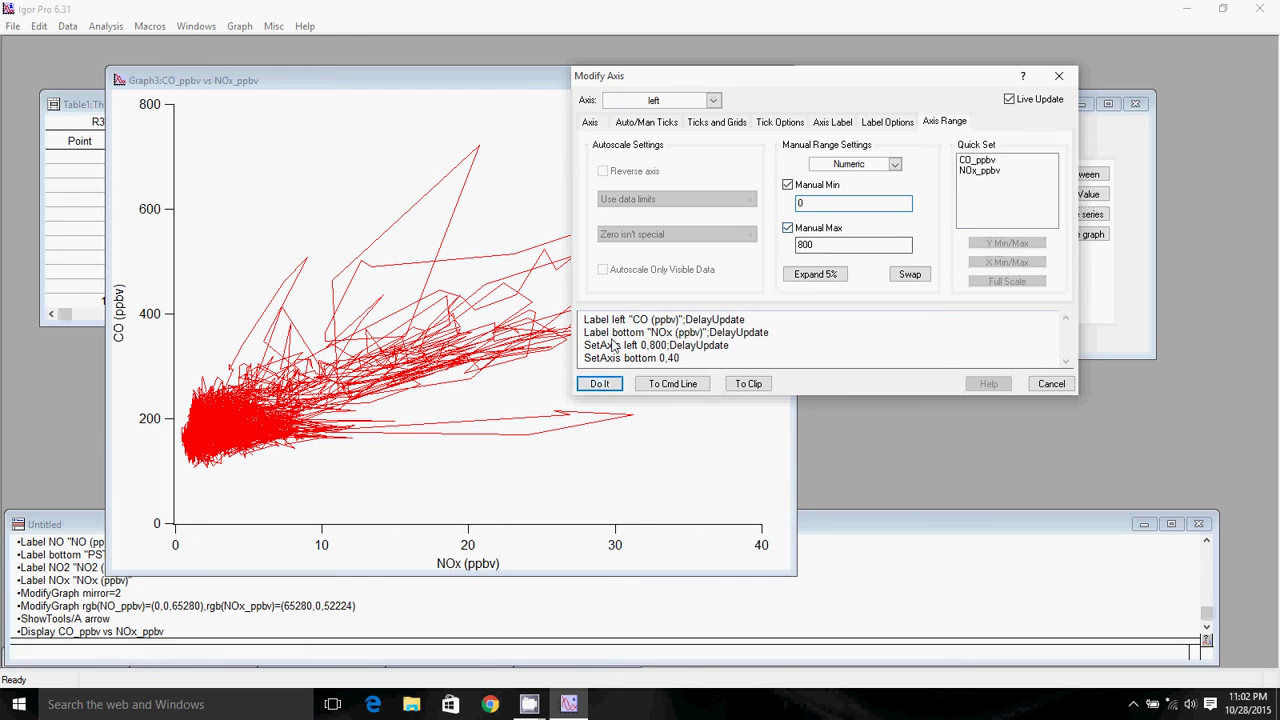
pyautogui.click(599, 384)
# Display the CO vs NOx trace as size-2 mid-grey filled-circle markers.
pyautogui.doubleClick(620, 220)
pyautogui.click(490, 178)
pyautogui.click(390, 224)
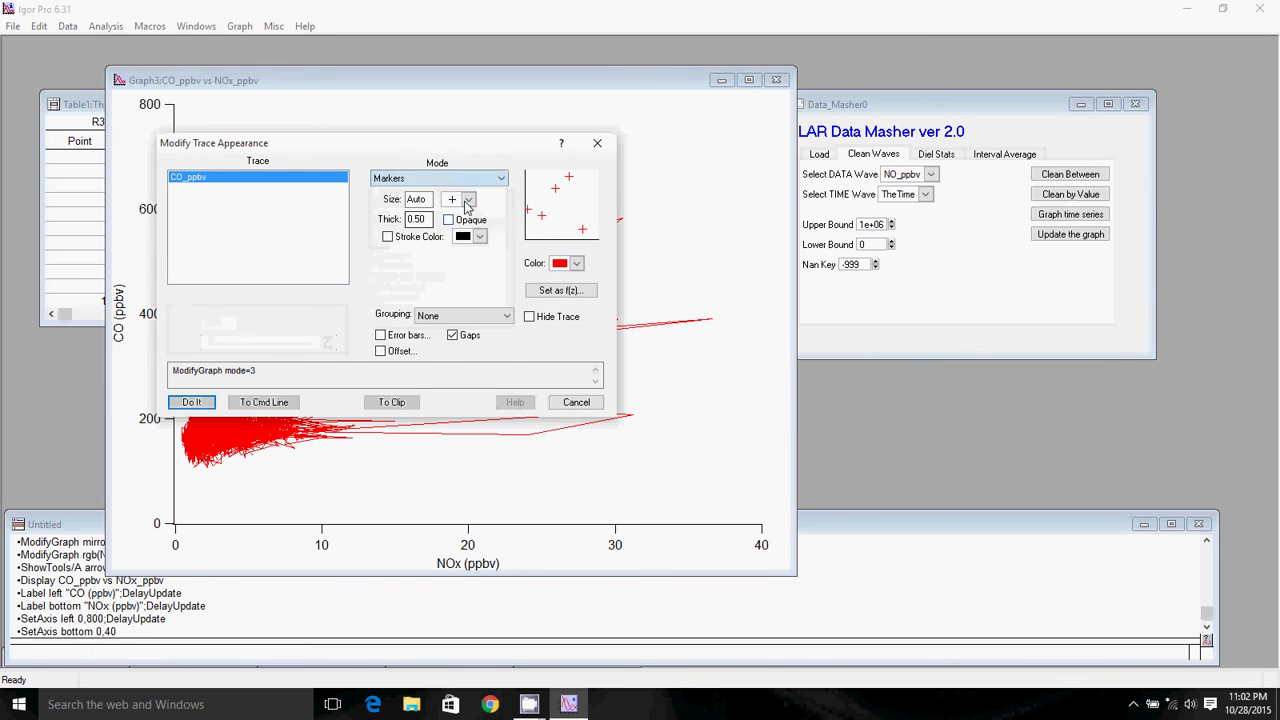
pyautogui.click(468, 199)
pyautogui.click(452, 244)
pyautogui.doubleClick(428, 199)
pyautogui.write('2')
pyautogui.click(577, 264)
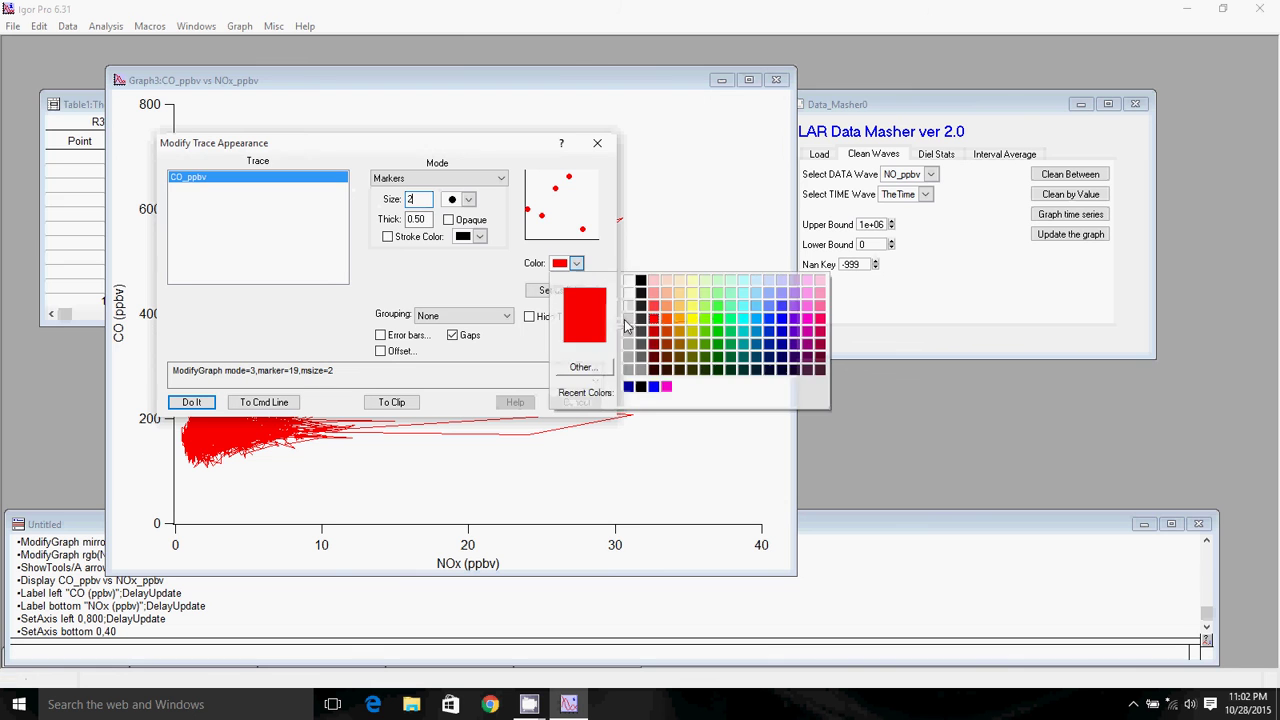
pyautogui.click(640, 369)
pyautogui.click(190, 403)
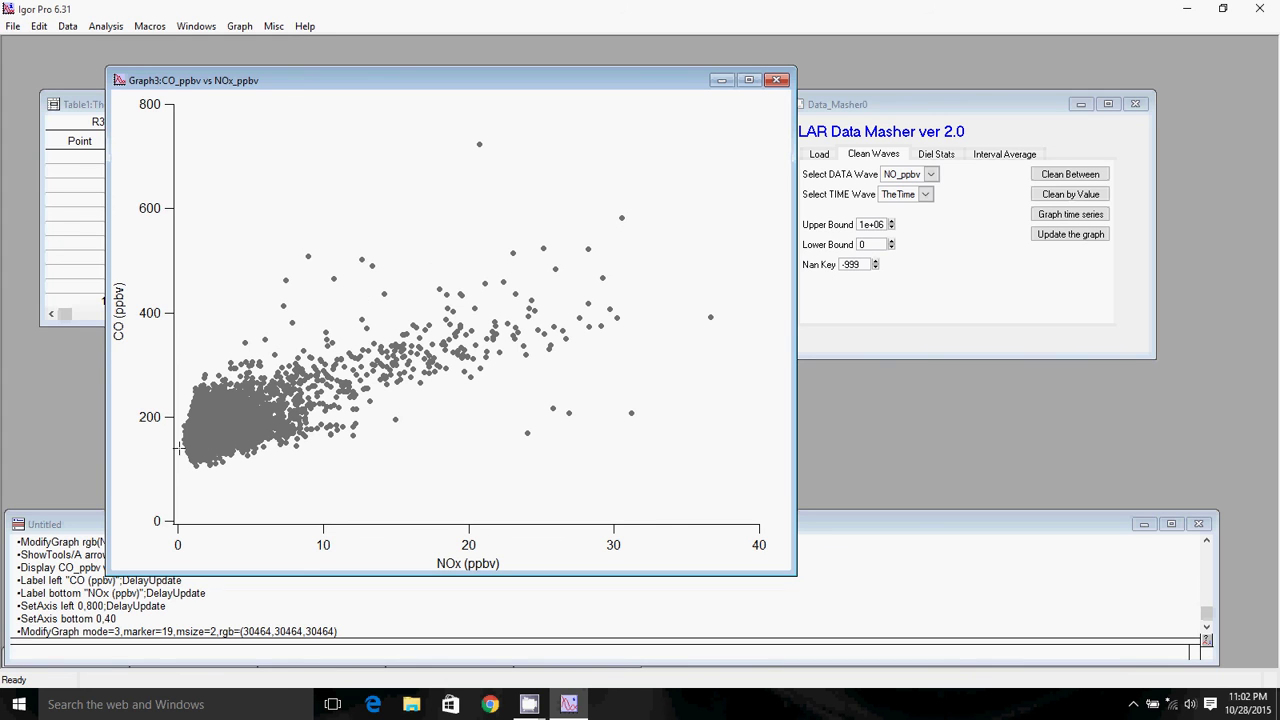
# Start a curve fit using the line fit function.
pyautogui.click(105, 27)
pyautogui.click(127, 45)
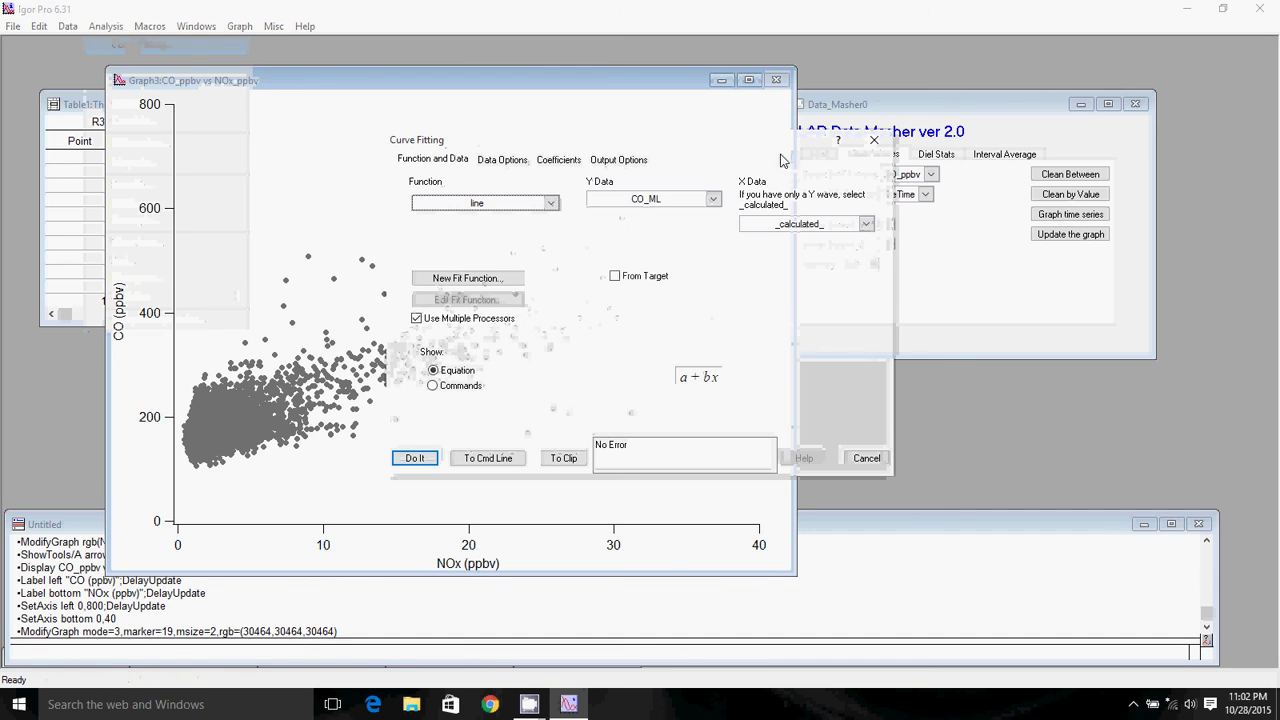
pyautogui.click(551, 203)
pyautogui.click(551, 203)
pyautogui.click(551, 203)
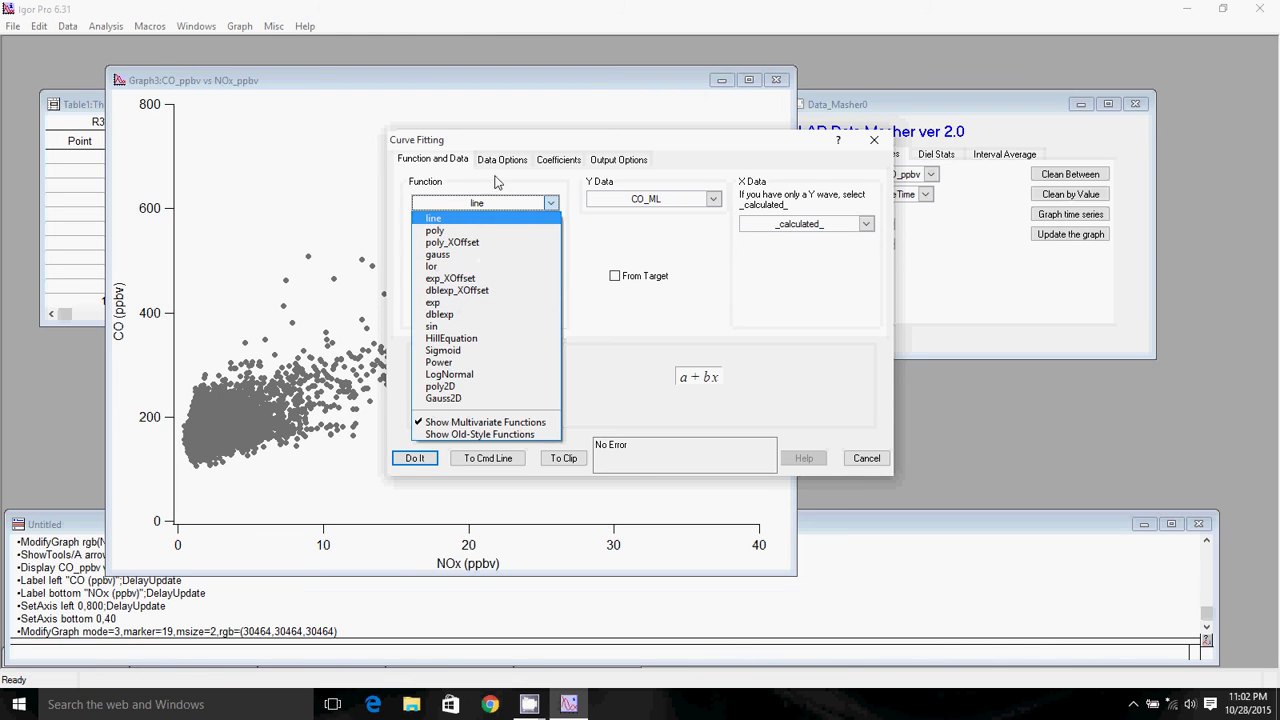
pyautogui.click(513, 219)
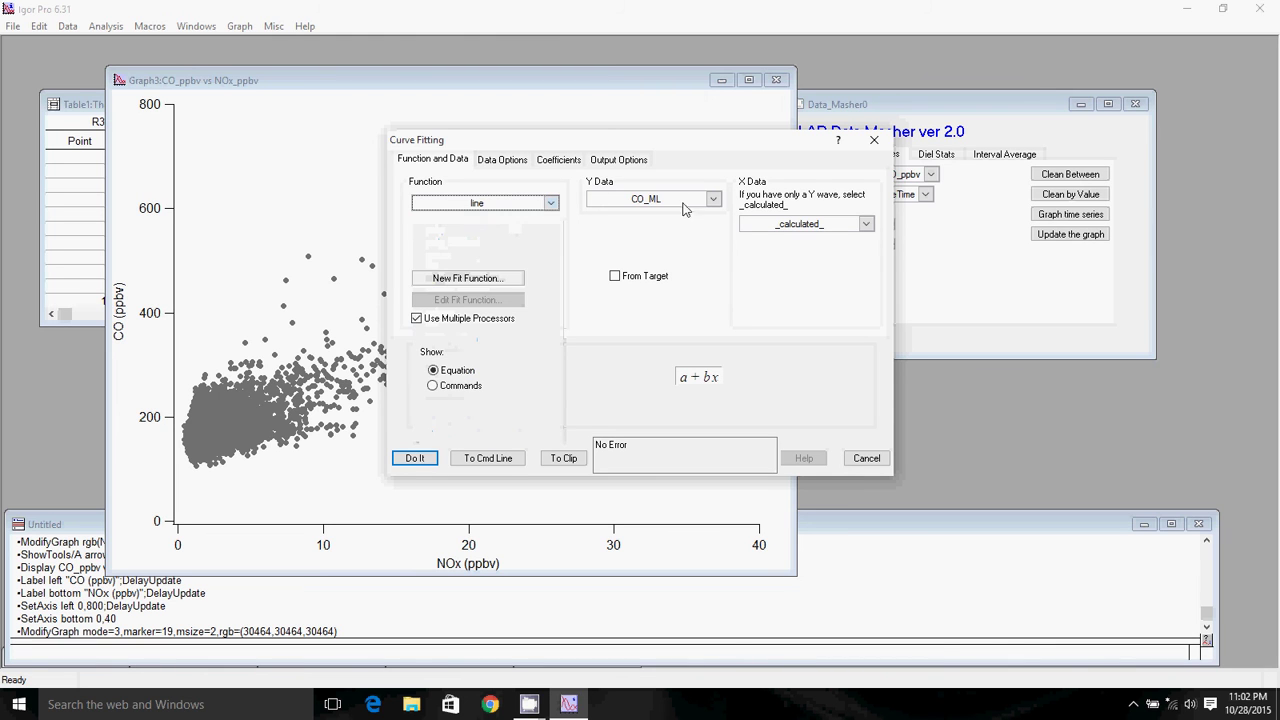
# Fit CO_ppbv as Y against NOx_ppbv as X and move the coefficient box top-left.
pyautogui.click(713, 199)
pyautogui.click(648, 276)
pyautogui.click(836, 224)
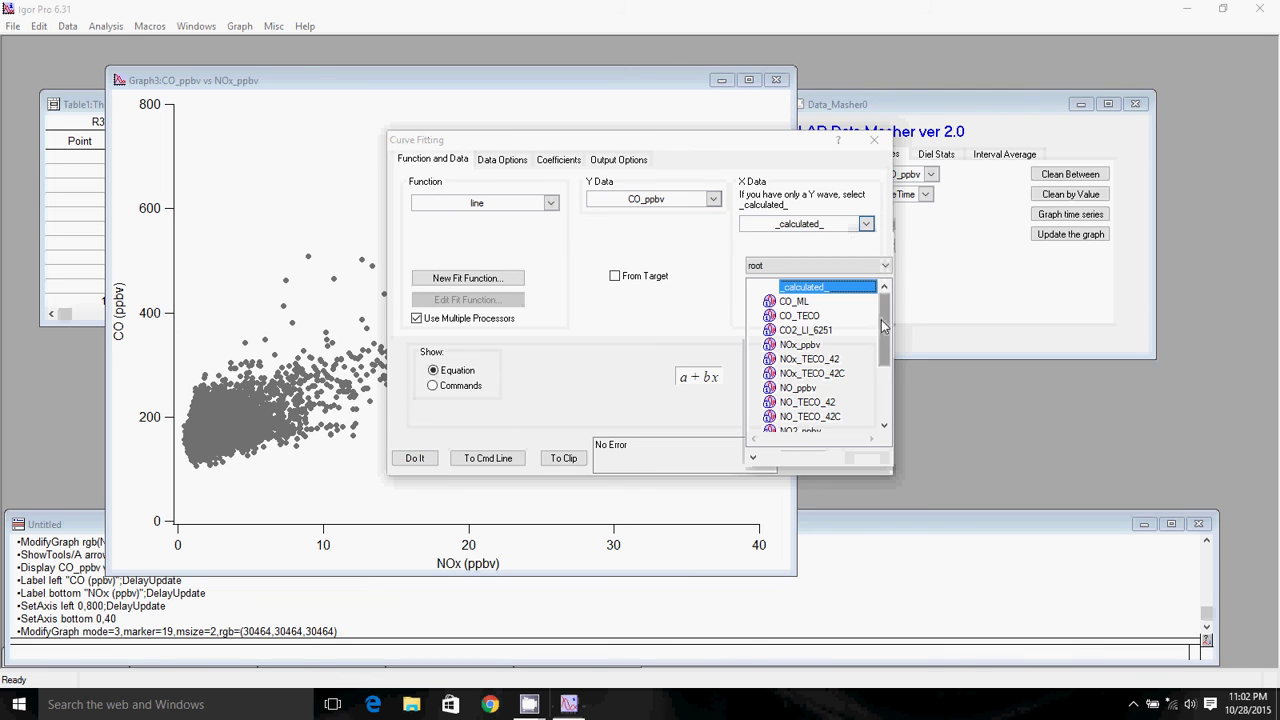
pyautogui.scroll(-5, 873, 370)
pyautogui.click(800, 287)
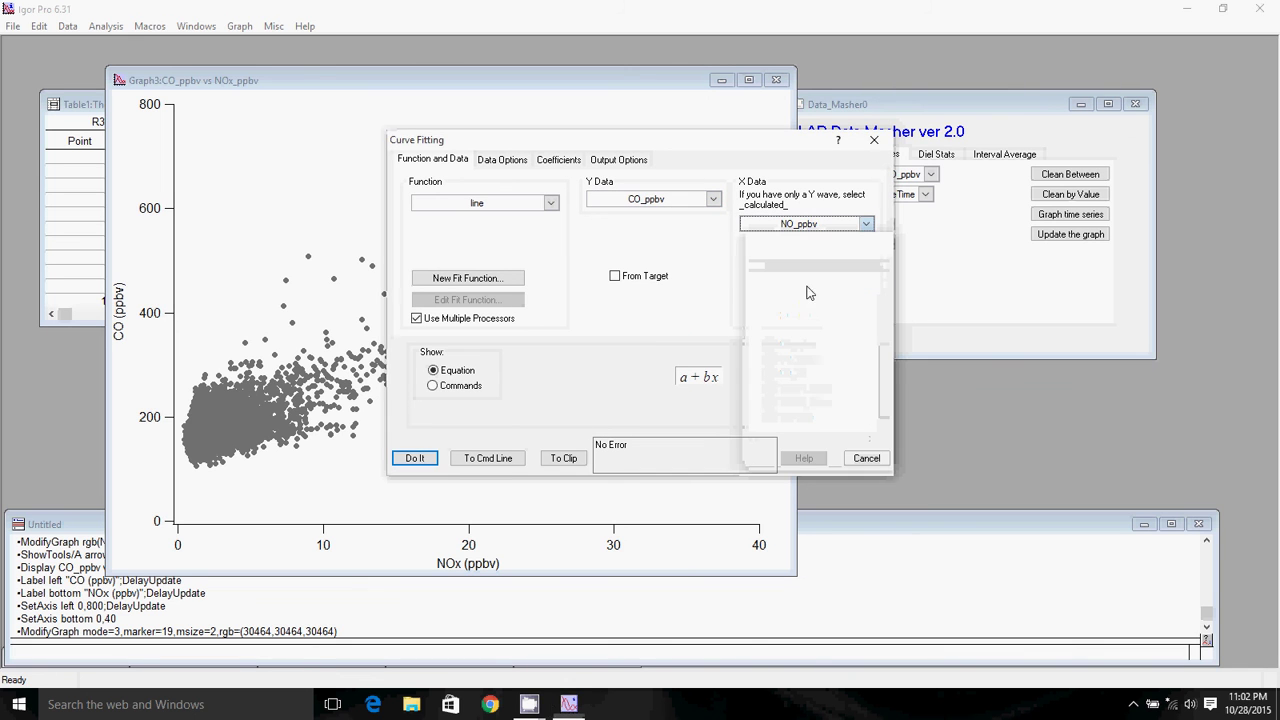
pyautogui.click(862, 226)
pyautogui.click(810, 316)
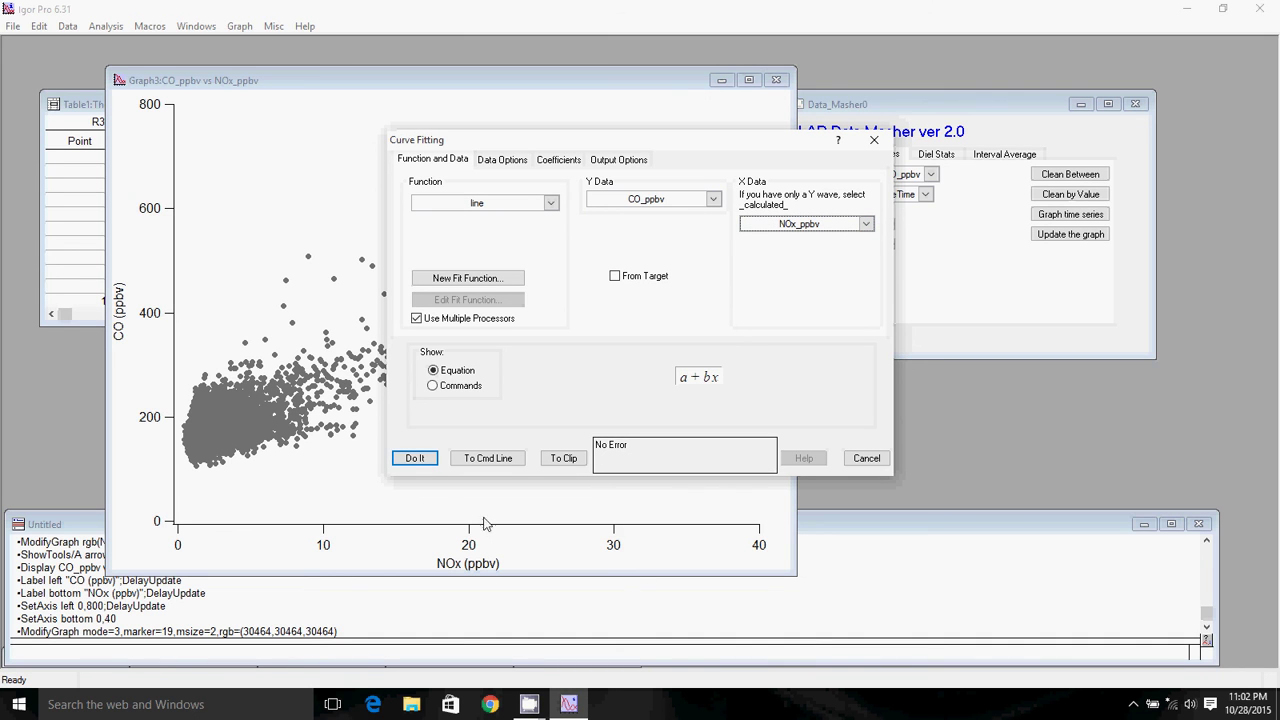
pyautogui.click(418, 459)
pyautogui.moveTo(617, 142); pyautogui.dragTo(318, 173)
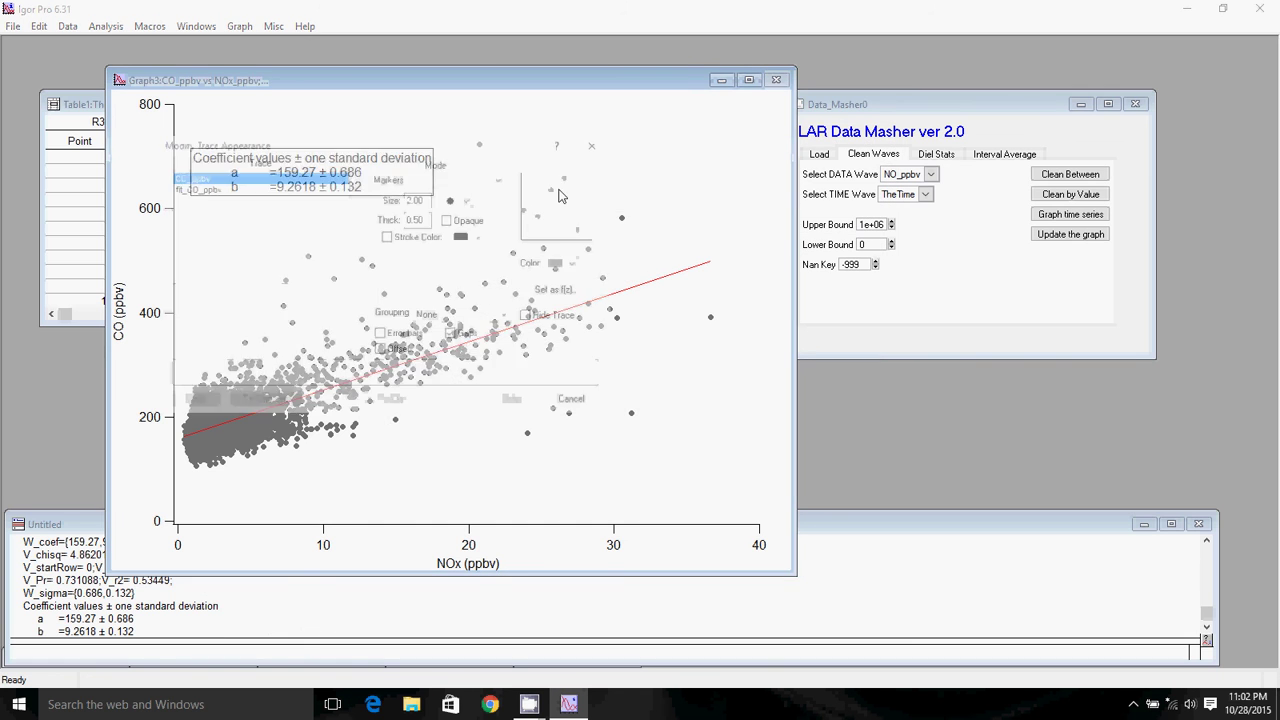
# Make the fit_CO_ppbv line black at line size 3 and nudge the coefficient box.
pyautogui.doubleClick(553, 182)
pyautogui.click(200, 188)
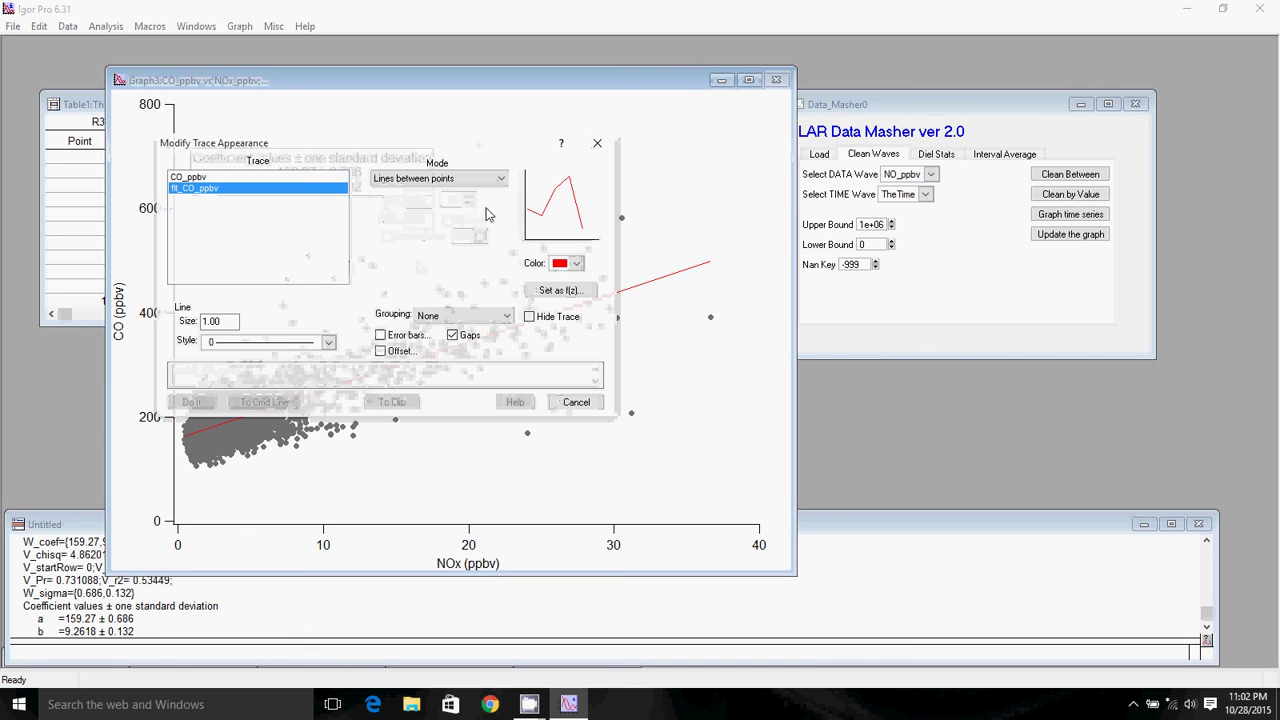
pyautogui.click(578, 263)
pyautogui.click(641, 278)
pyautogui.moveTo(236, 321); pyautogui.dragTo(180, 327)
pyautogui.write('3')
pyautogui.click(200, 402)
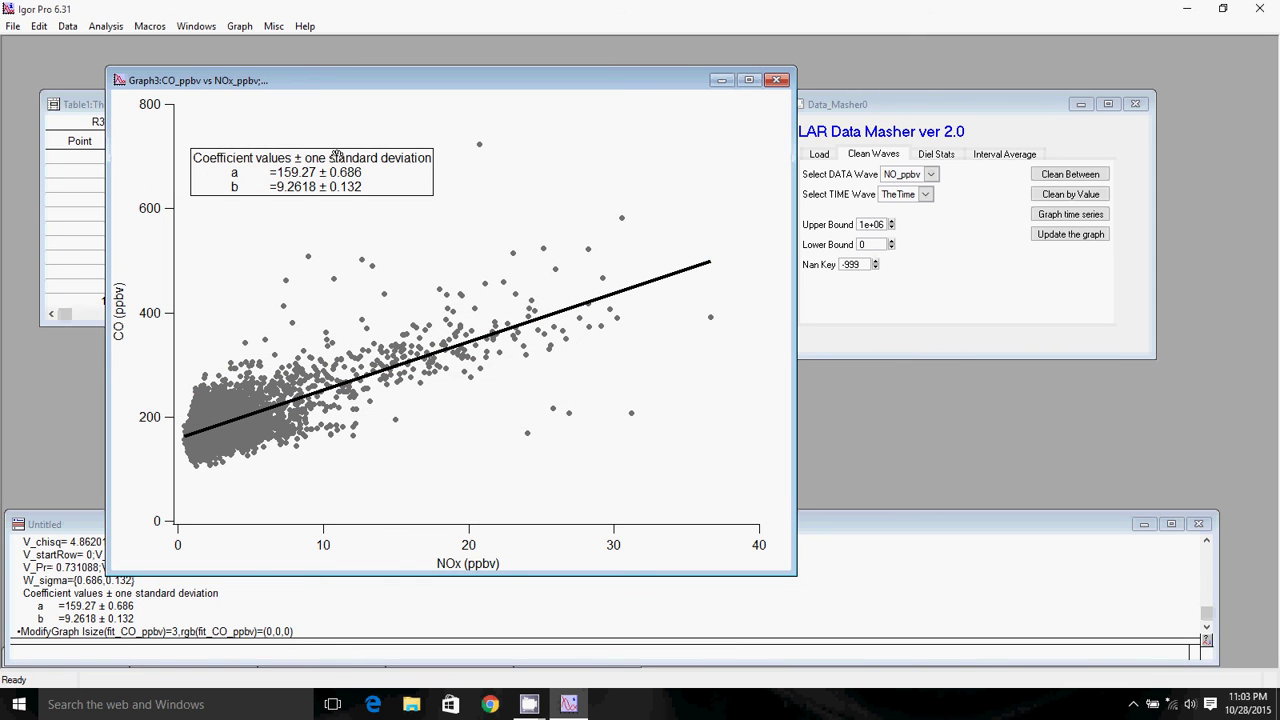
pyautogui.moveTo(337, 155); pyautogui.dragTo(349, 145)
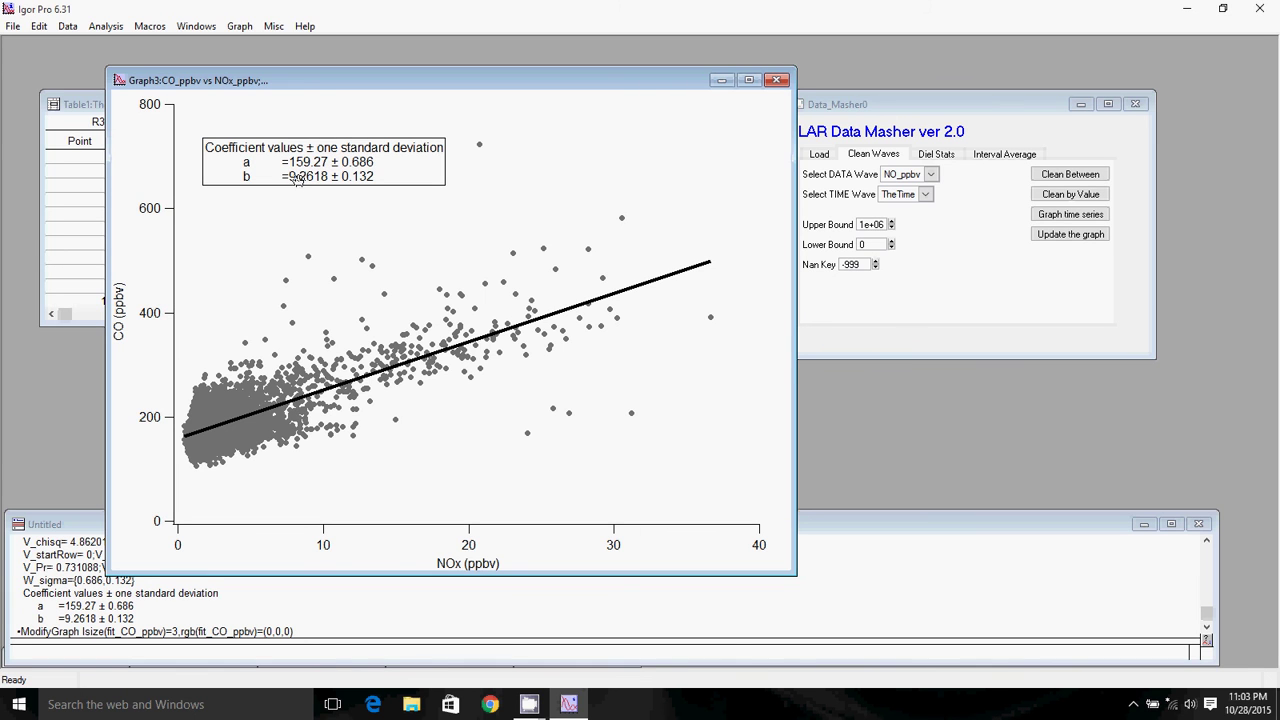
# Add a 'y=159+9.3x' text label at the fit line's right end, then open the coefficient box's settings.
pyautogui.rightClick(622, 297)
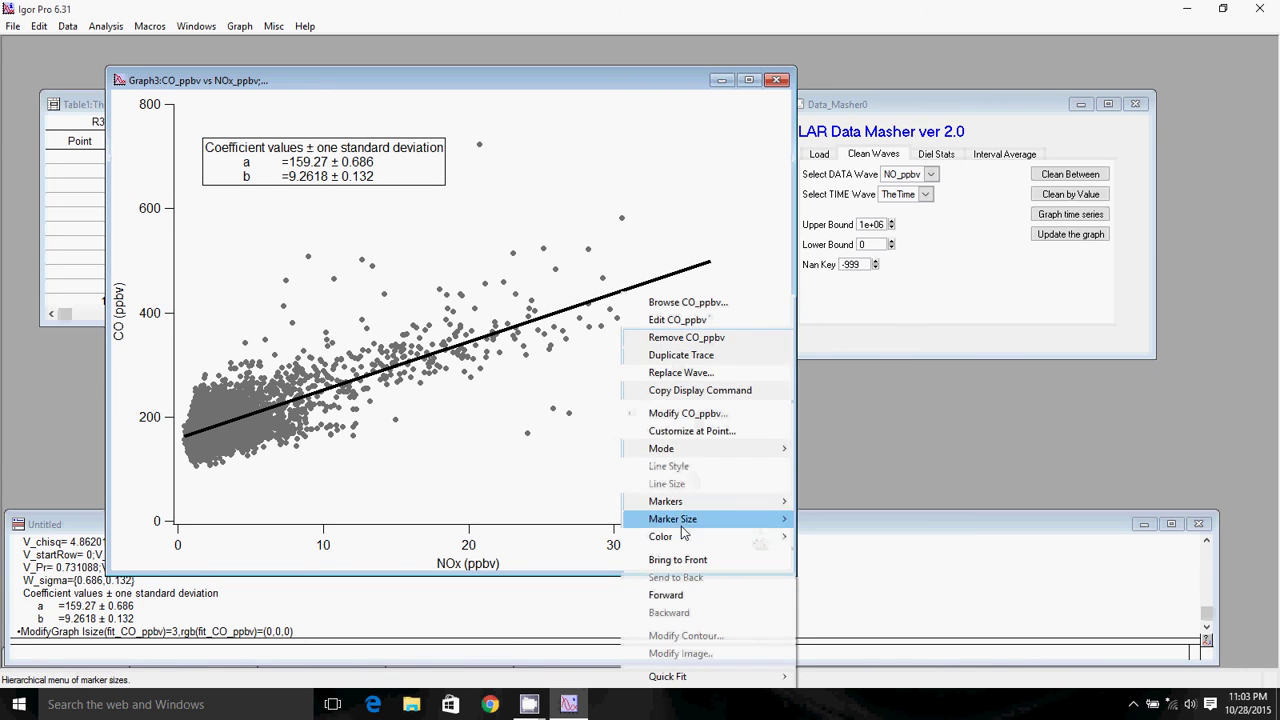
pyautogui.rightClick(558, 425)
pyautogui.click(560, 492)
pyautogui.rightClick(571, 466)
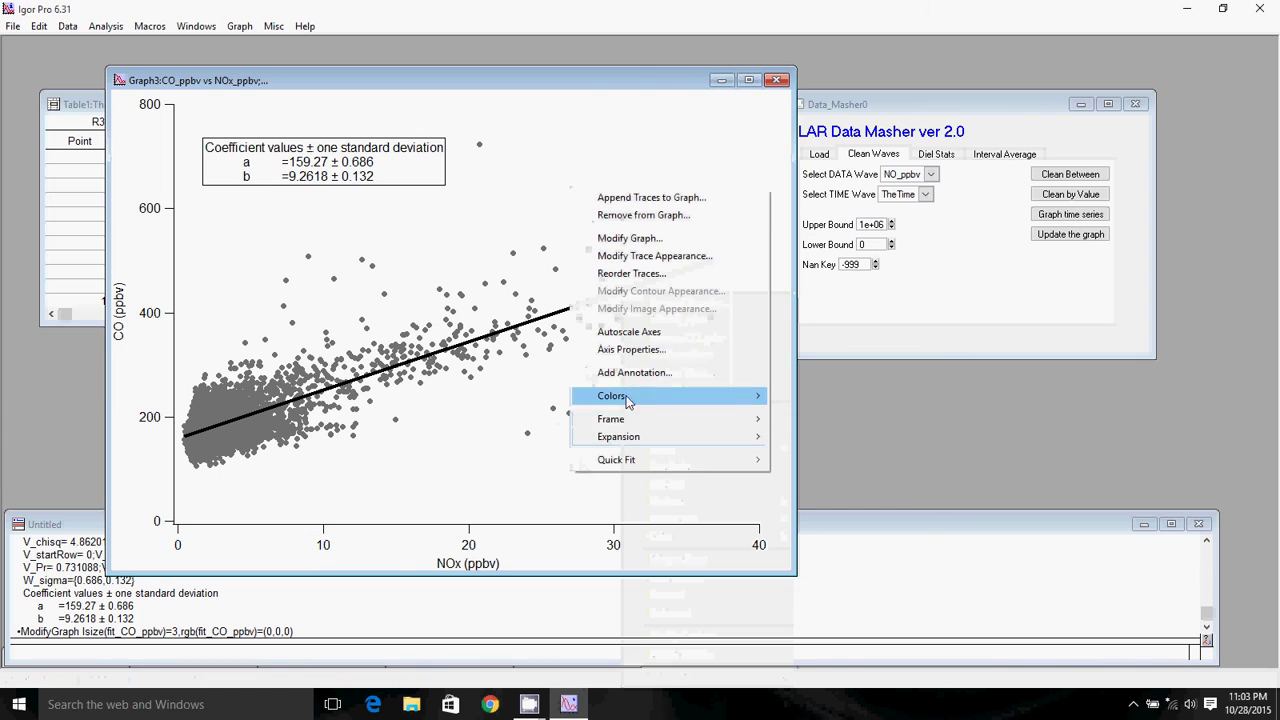
pyautogui.click(646, 375)
pyautogui.write('y=159+')
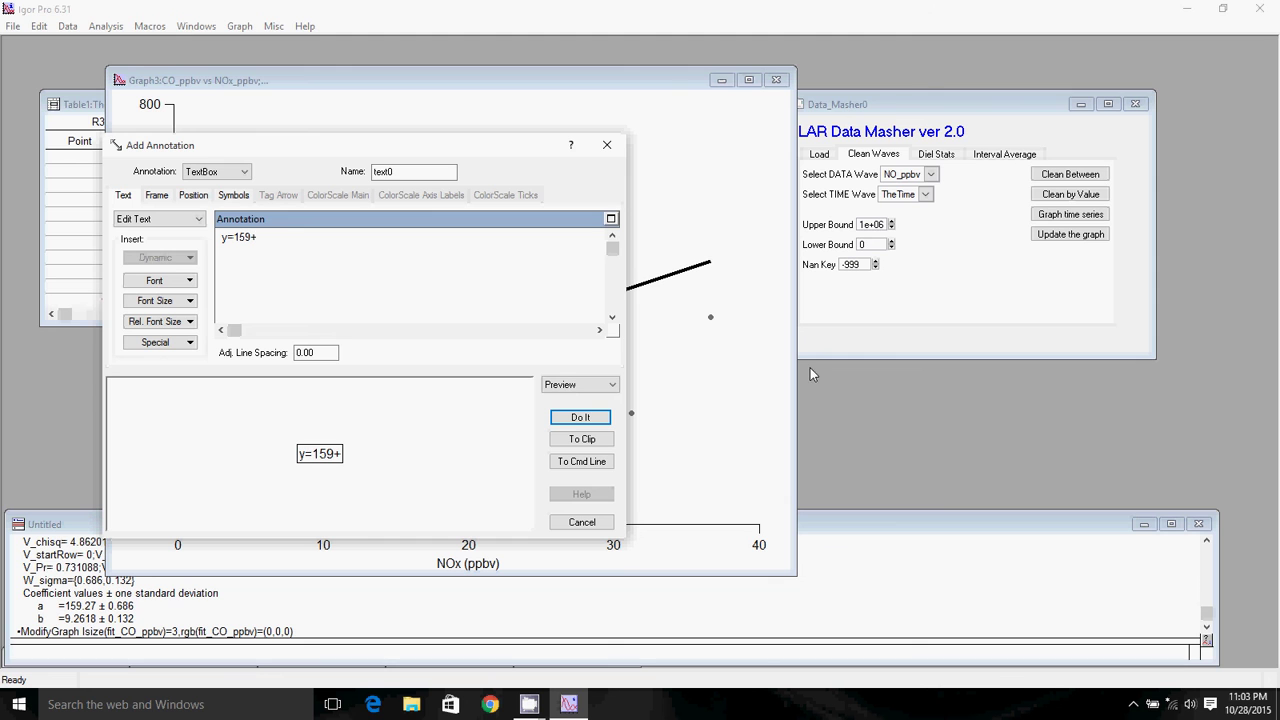
pyautogui.write('9.3x')
pyautogui.click(578, 417)
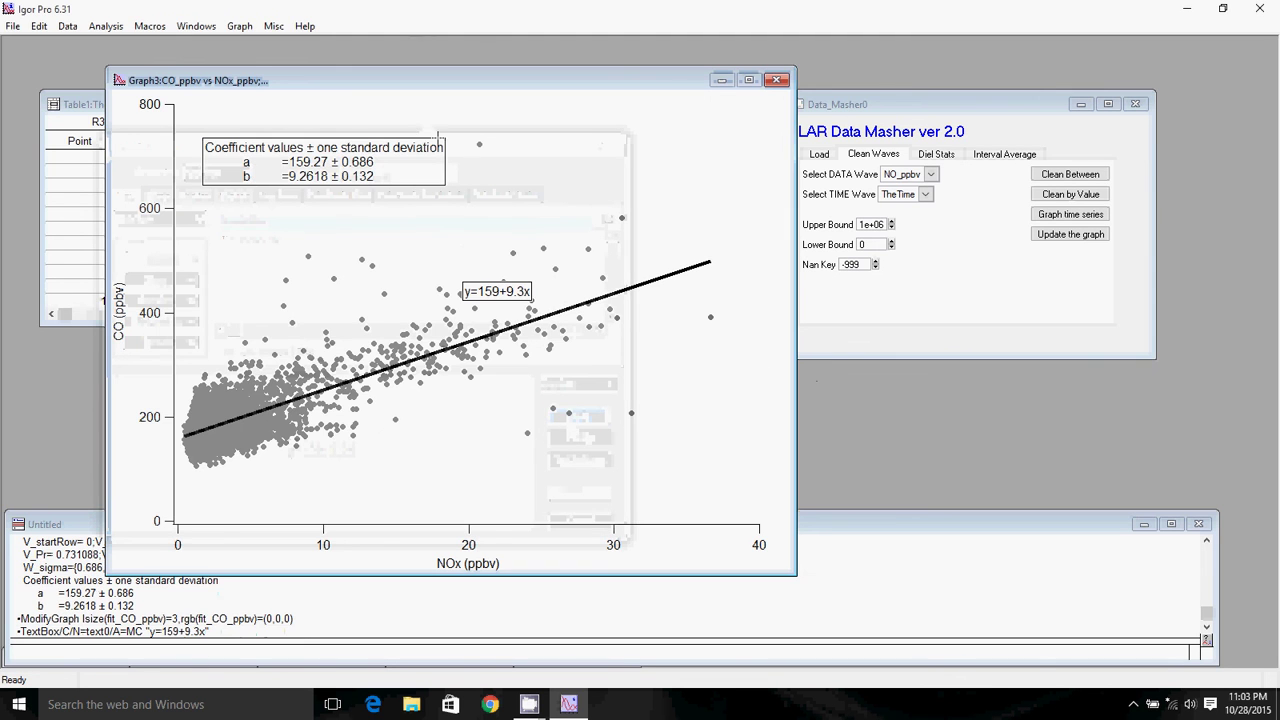
pyautogui.moveTo(494, 292)
pyautogui.mouseDown()
pyautogui.moveTo(631, 318)
pyautogui.moveTo(697, 291)
pyautogui.mouseUp()
pyautogui.doubleClick(313, 172)
# Delete the coefficient box and look up the r² value 0.53449 in the command history.
pyautogui.click(570, 440)
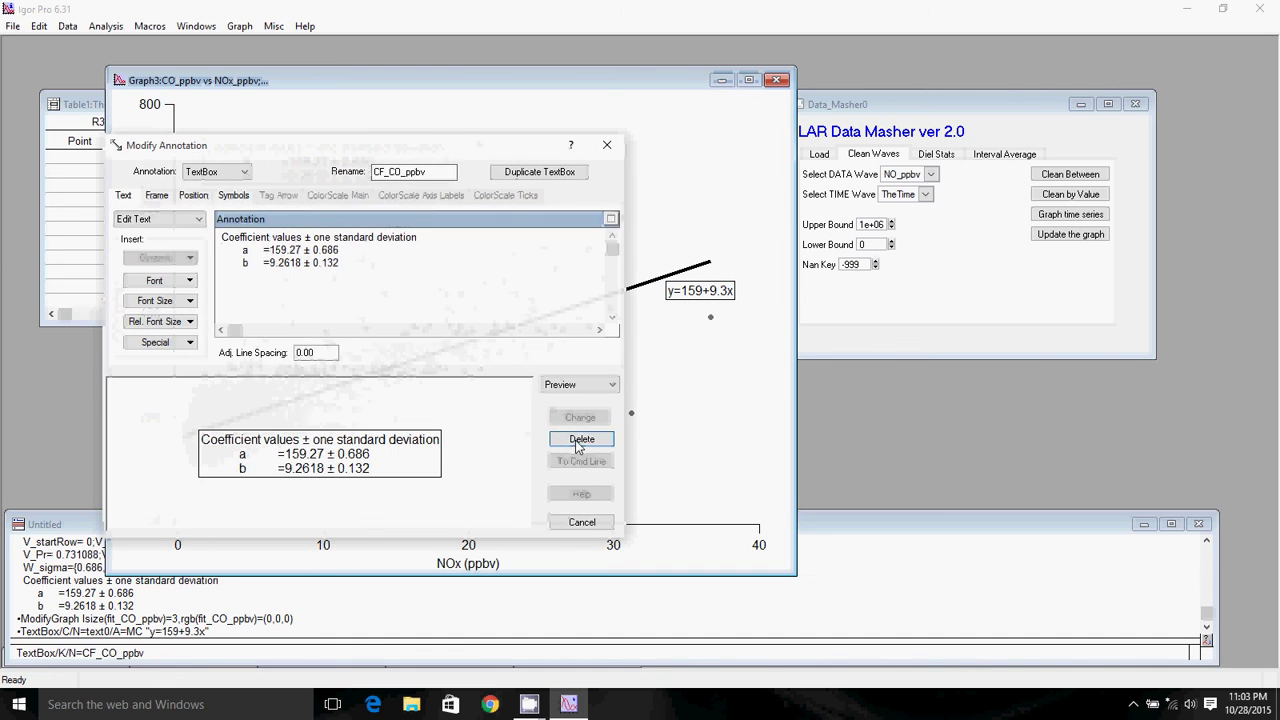
pyautogui.click(75, 527)
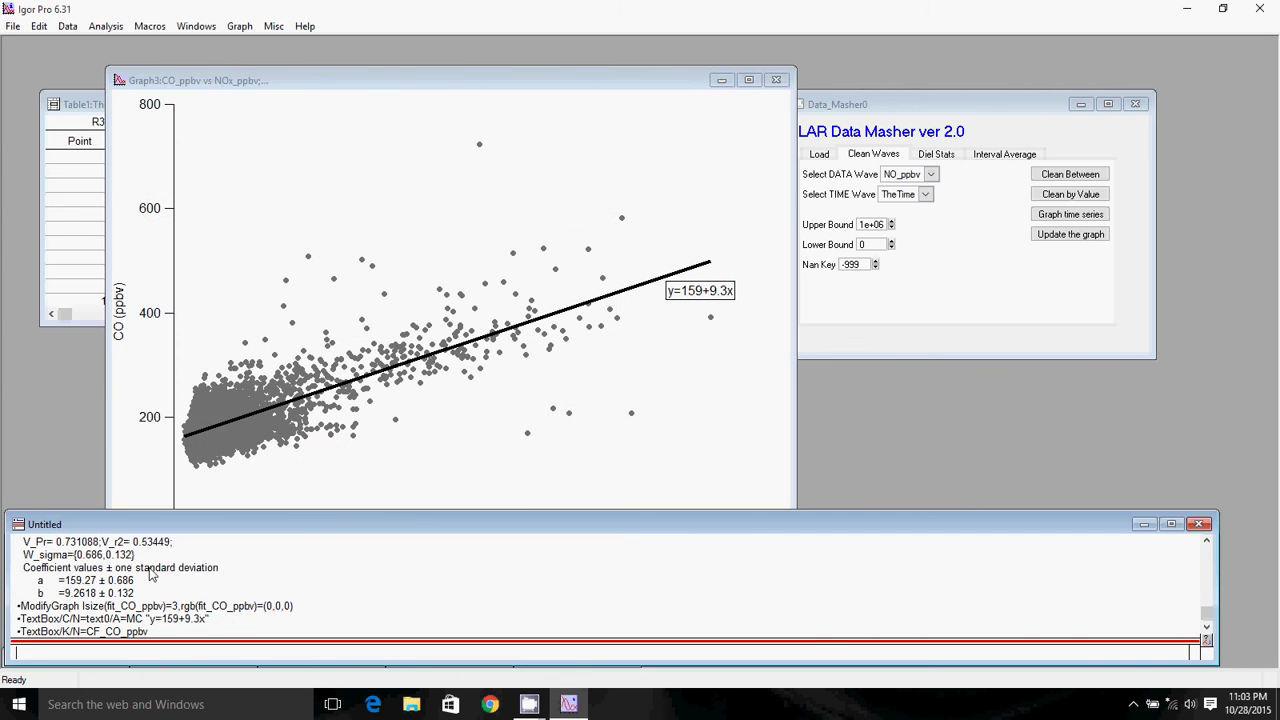
pyautogui.moveTo(131, 542); pyautogui.dragTo(168, 545)
pyautogui.click(711, 305)
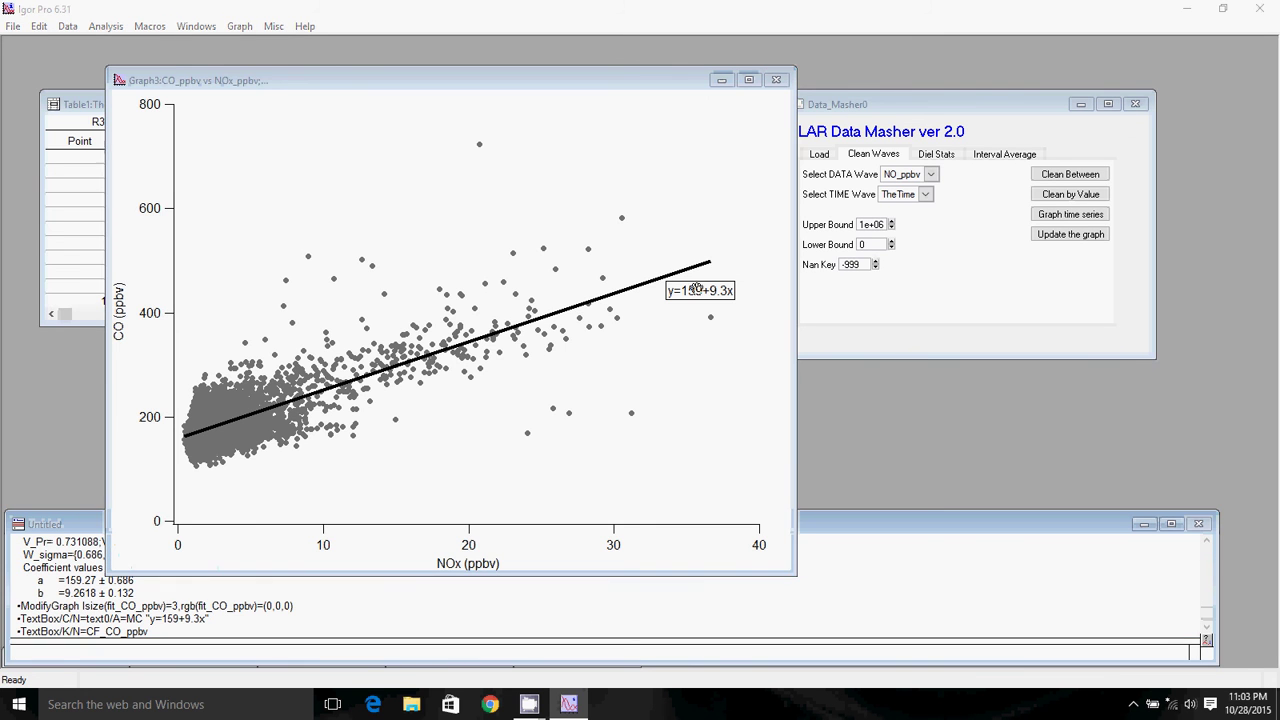
# Add a second line 'R²=0.53' to the equation label and move it lower beside the fit line.
pyautogui.doubleClick(702, 292)
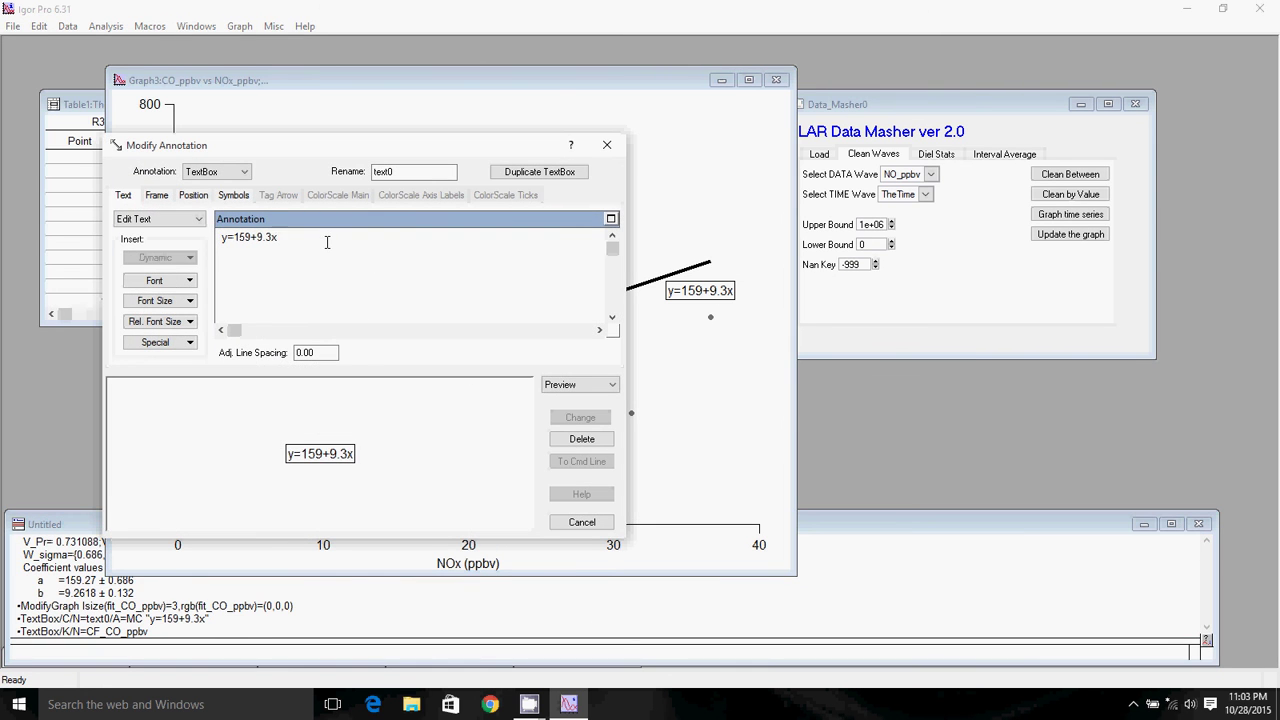
pyautogui.press('Return')
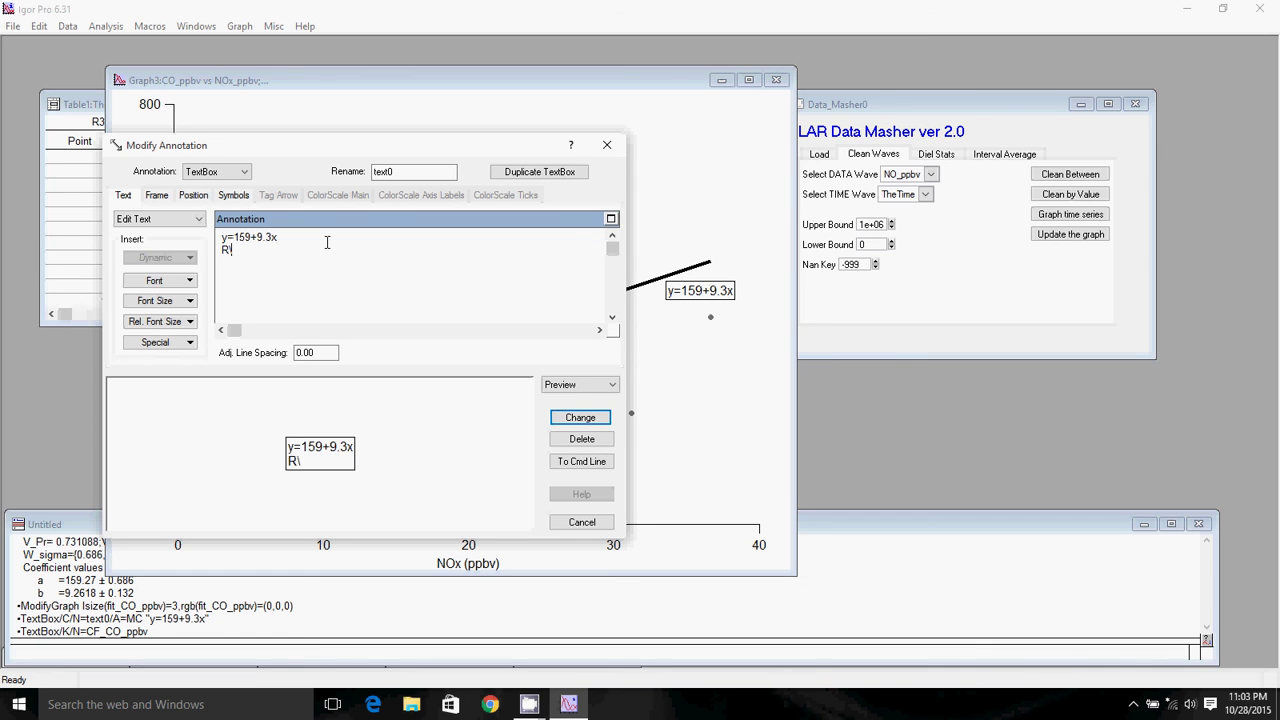
pyautogui.write('R\\S2\\M=')
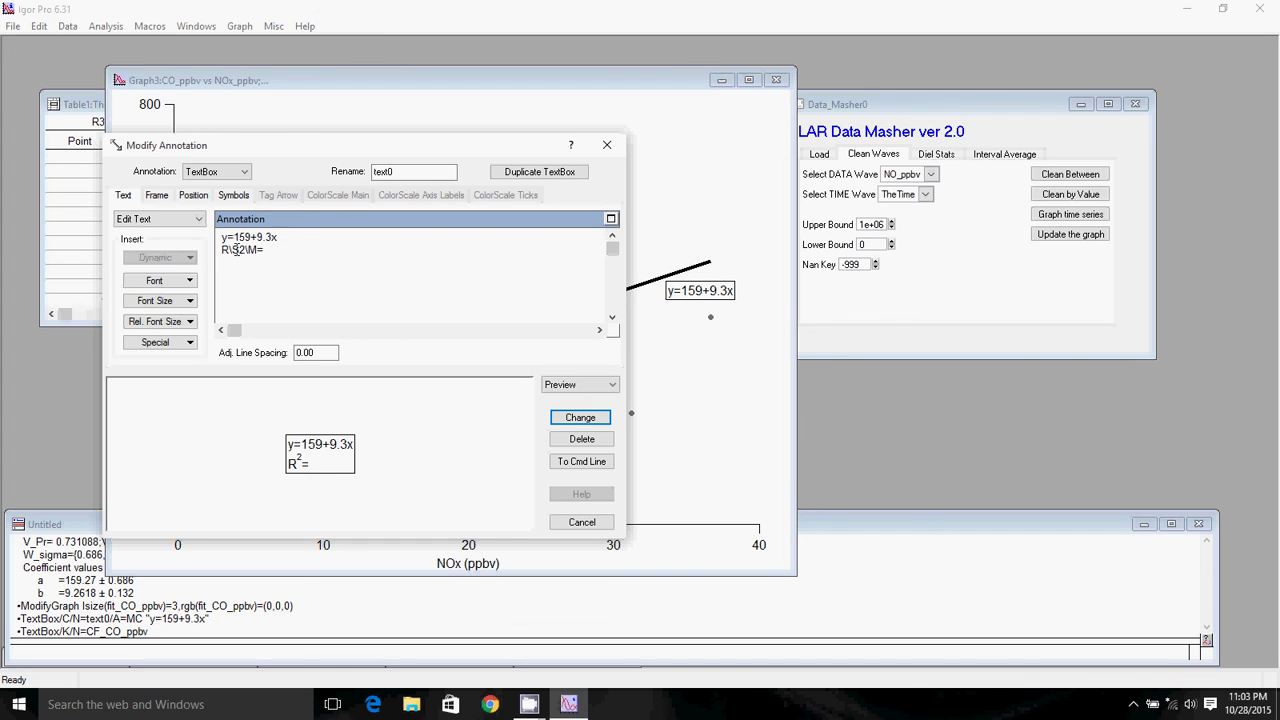
pyautogui.moveTo(229, 251); pyautogui.dragTo(242, 254)
pyautogui.click(578, 418)
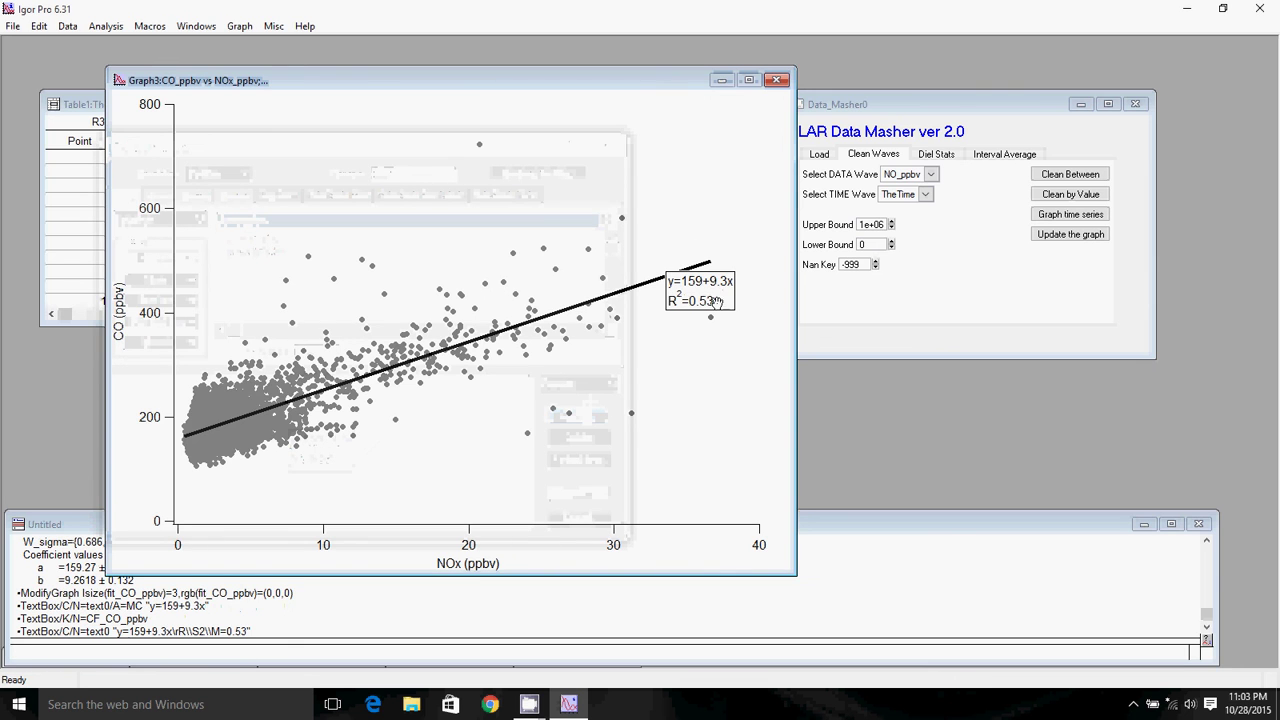
pyautogui.moveTo(714, 302); pyautogui.dragTo(702, 359)
# Add a 'CO to NOx Correlation' text box and position it at the top centre of the scatter.
pyautogui.rightClick(572, 213)
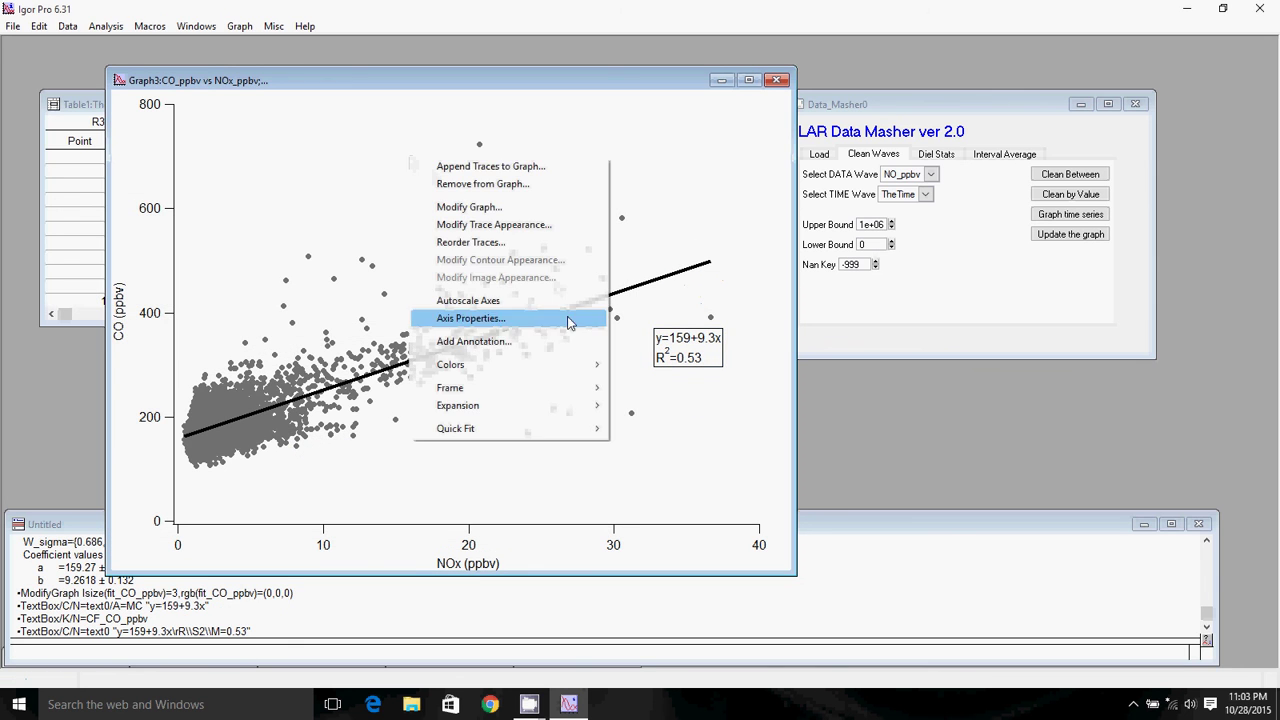
pyautogui.click(525, 343)
pyautogui.write('CO2')
pyautogui.press('BackSpace')
pyautogui.press('BackSpace')
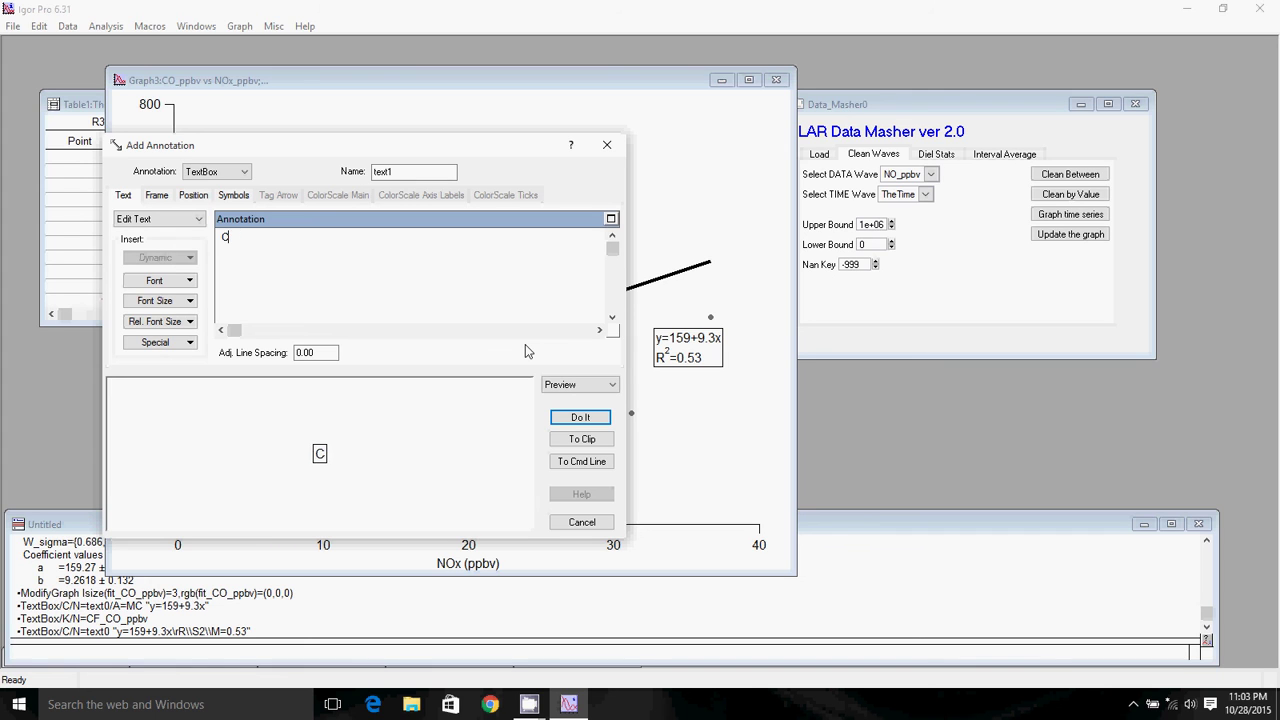
pyautogui.write('O to NOx ')
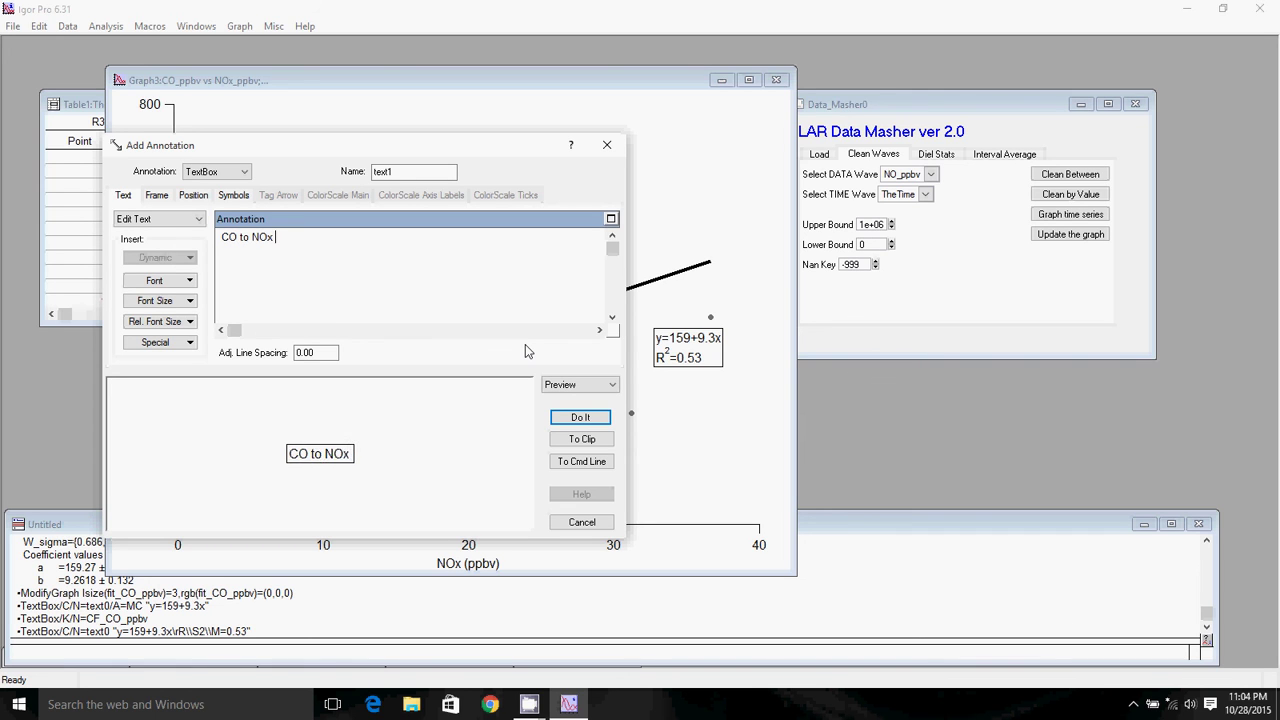
pyautogui.write('Correla')
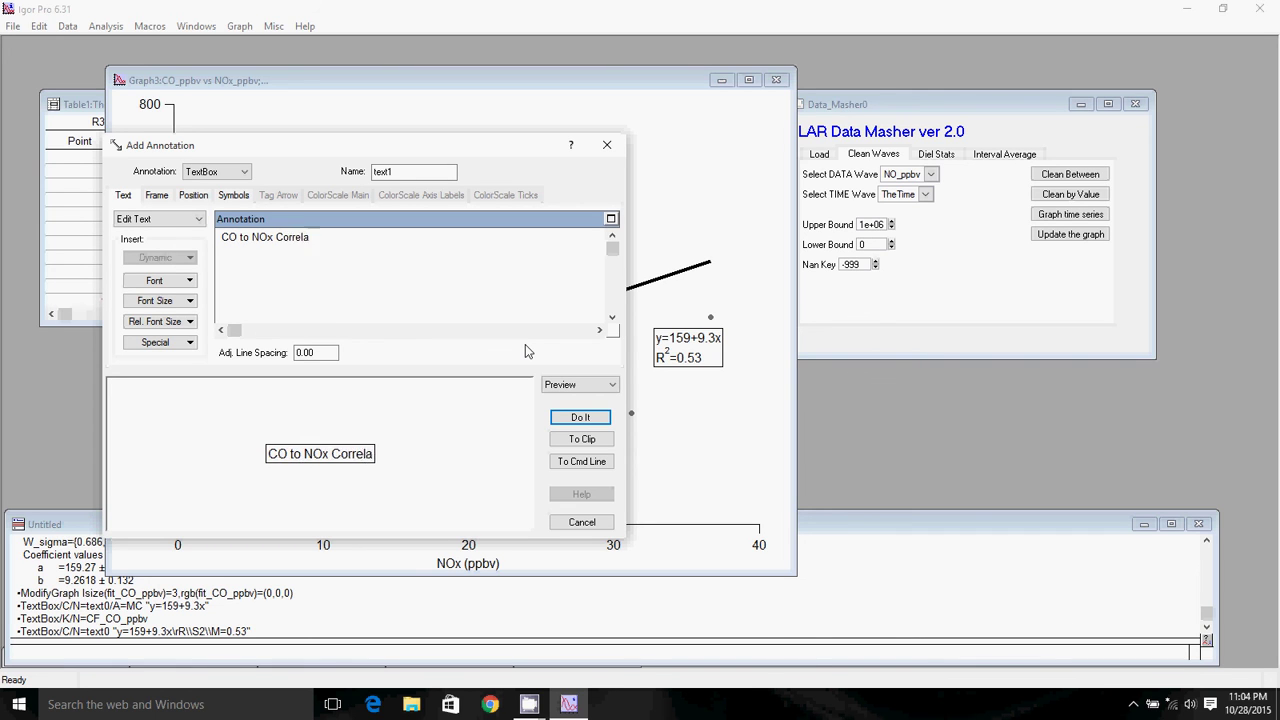
pyautogui.write('tion')
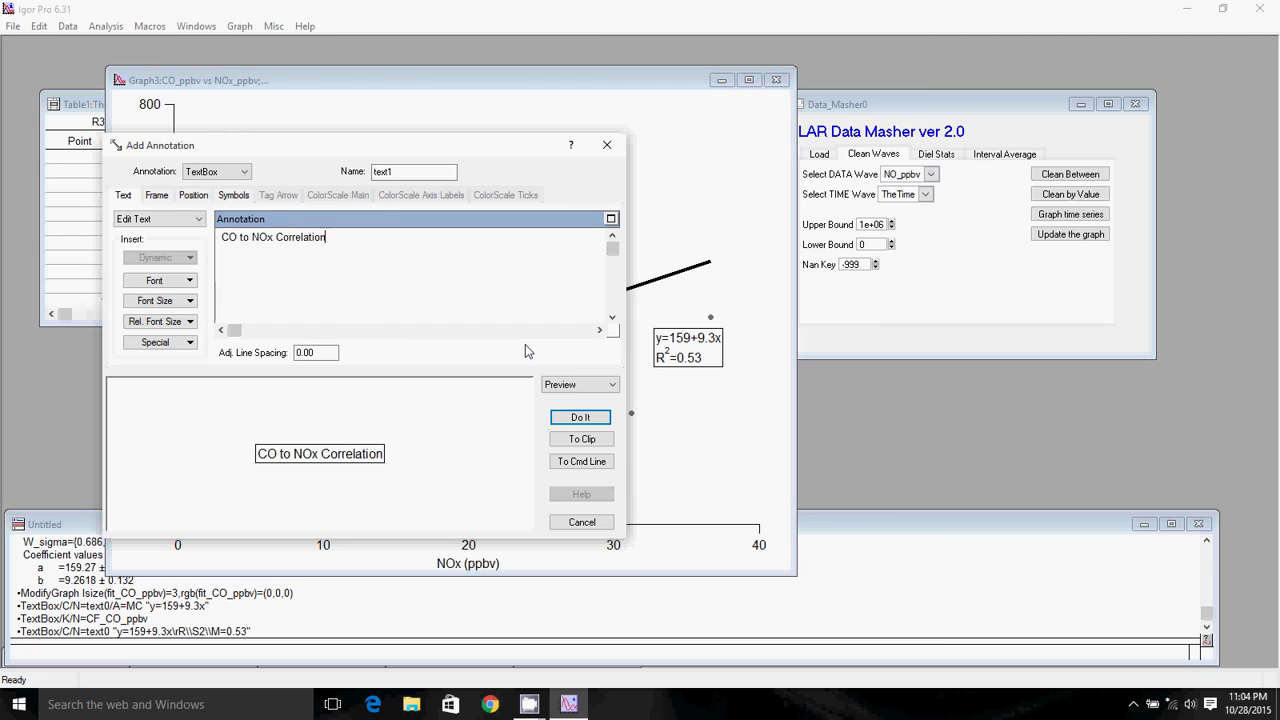
pyautogui.click(580, 417)
pyautogui.moveTo(517, 291); pyautogui.dragTo(486, 121)
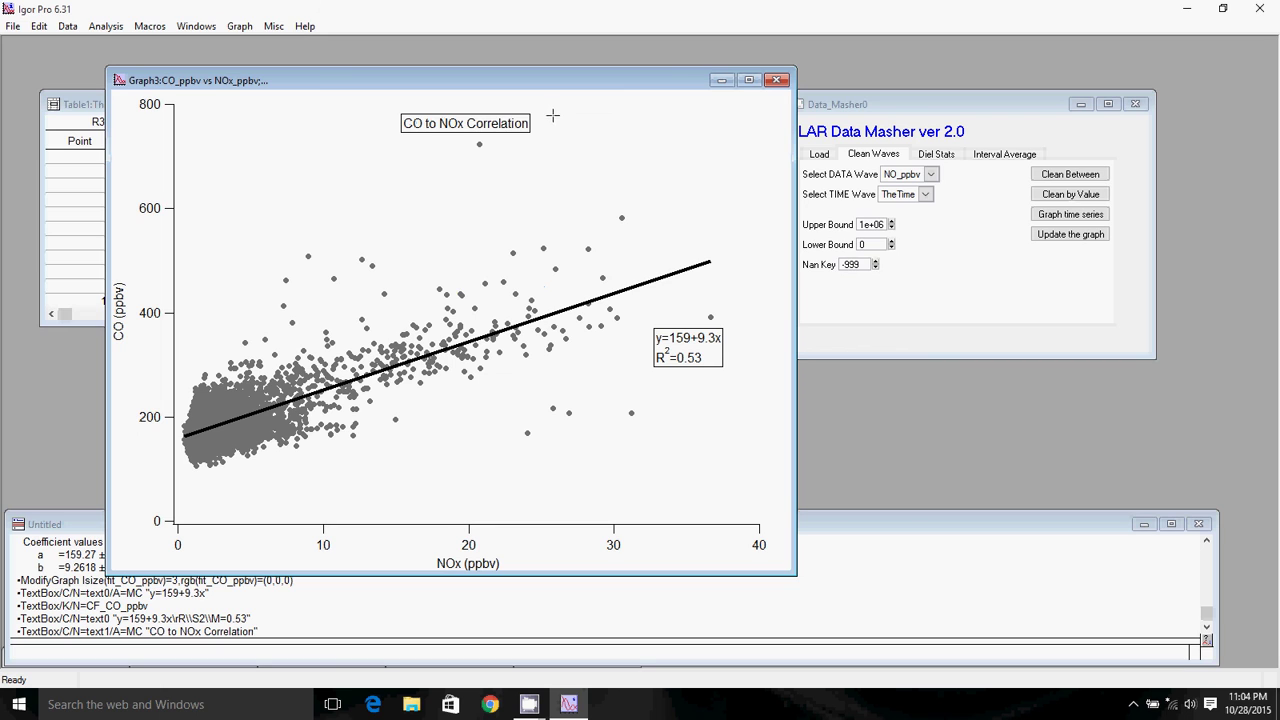